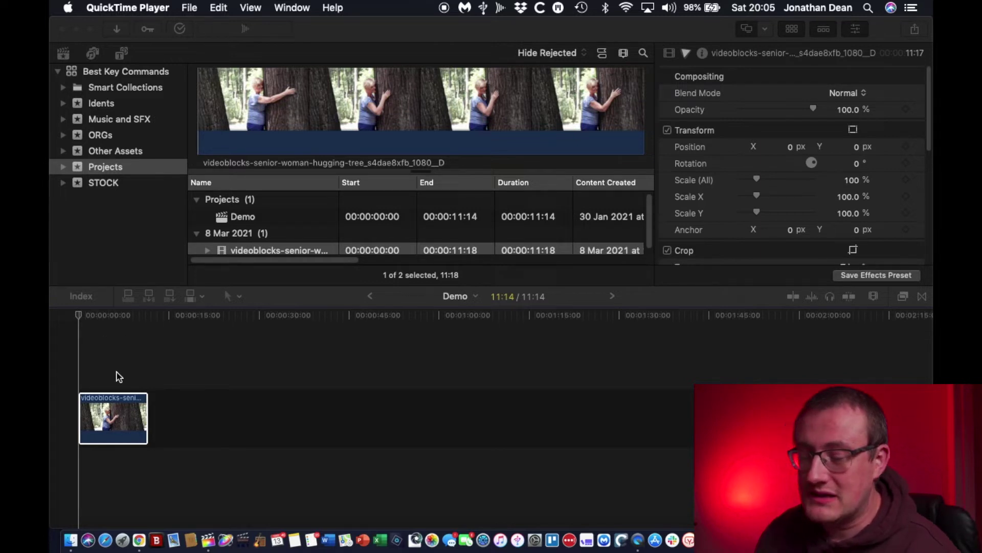
Switch to Final Cut Pro and bring the viewer back from the secondary display into the main window.
{"action": "left_click", "coordinate": [98, 316]}
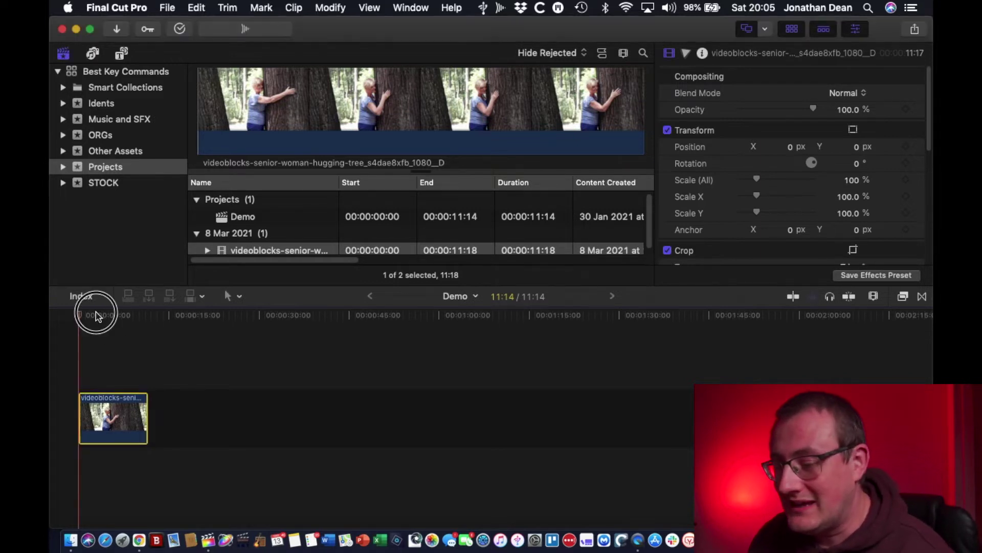
{"action": "left_click", "coordinate": [748, 29]}
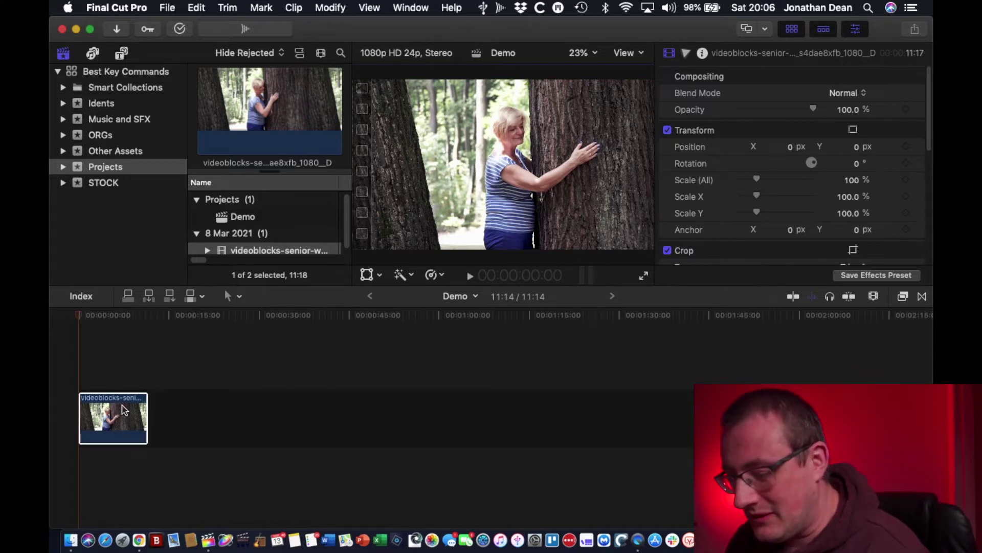
Blade the tree-hugging clip in the Demo timeline at 5:07 and select its second half.
{"action": "left_click", "coordinate": [110, 315]}
{"action": "key", "text": "super+b"}
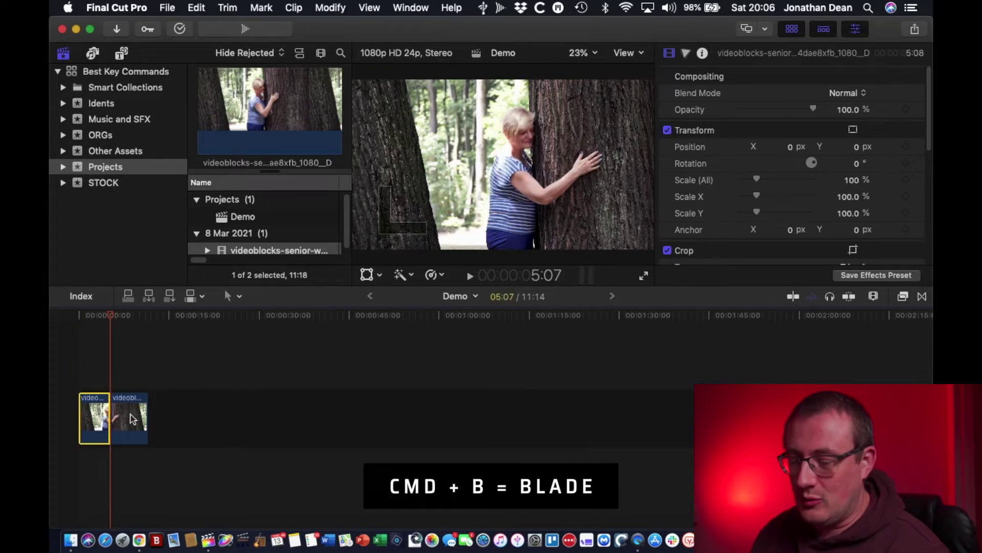
{"action": "left_click", "coordinate": [132, 420]}
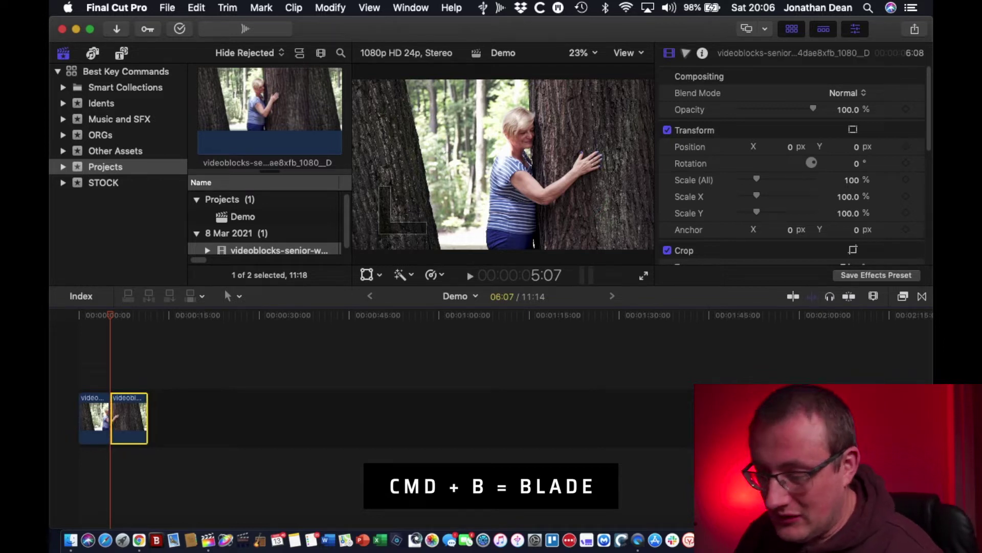
Try to move the second half of the clip further along the timeline, away from the first half, using the Select tool.
{"action": "left_click_drag", "start_coordinate": [130, 420], "coordinate": [343, 423]}
{"action": "left_click", "coordinate": [145, 413]}
{"action": "left_click_drag", "start_coordinate": [146, 414], "coordinate": [262, 428]}
{"action": "left_click_drag", "start_coordinate": [134, 416], "coordinate": [353, 409]}
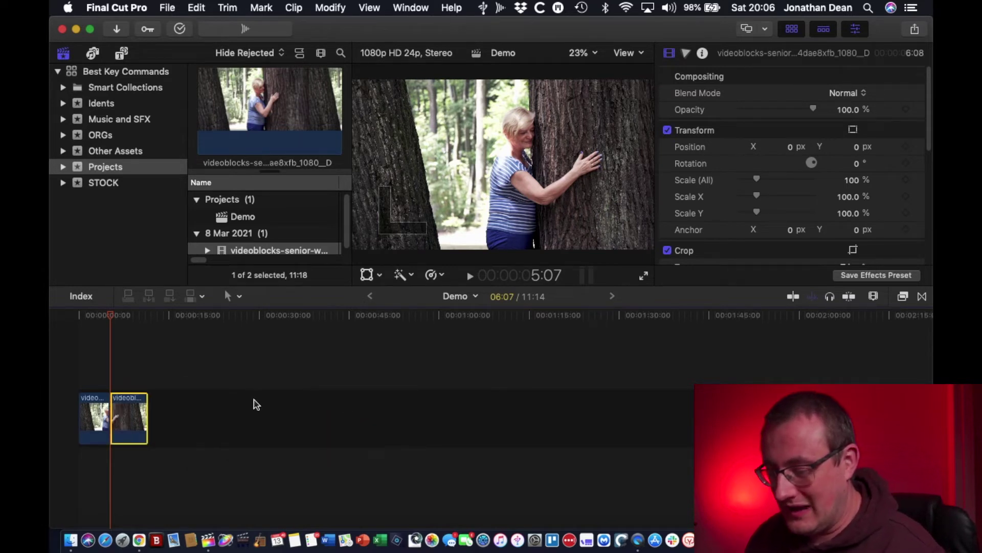
{"action": "left_click_drag", "start_coordinate": [132, 405], "coordinate": [465, 402]}
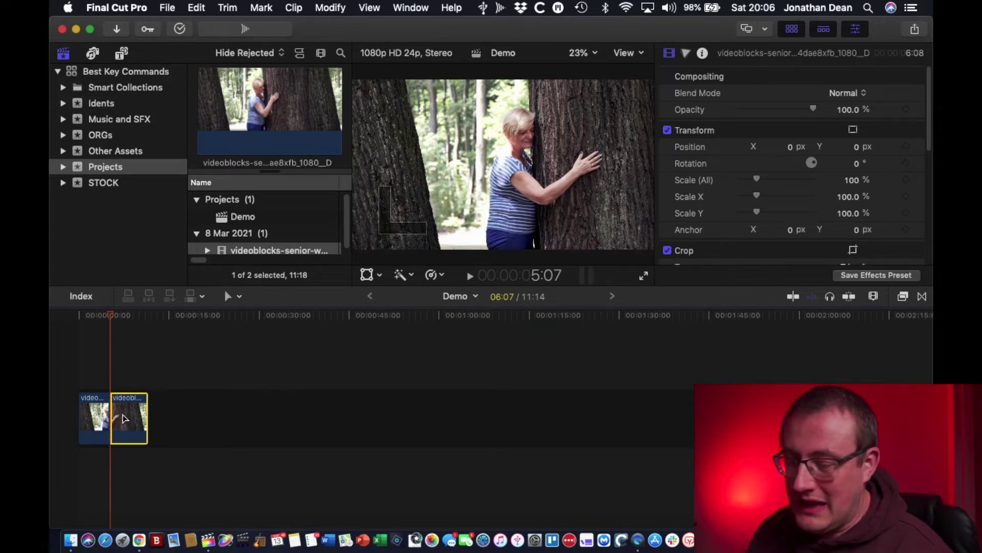
Shift the second half with the Position tool to leave a gap of about 2:07 after the first half, and delete that gap.
{"action": "key", "text": "p"}
{"action": "mouse_move", "coordinate": [131, 422]}
{"action": "left_mouse_down"}
{"action": "mouse_move", "coordinate": [651, 418]}
{"action": "mouse_move", "coordinate": [144, 419]}
{"action": "left_mouse_up"}
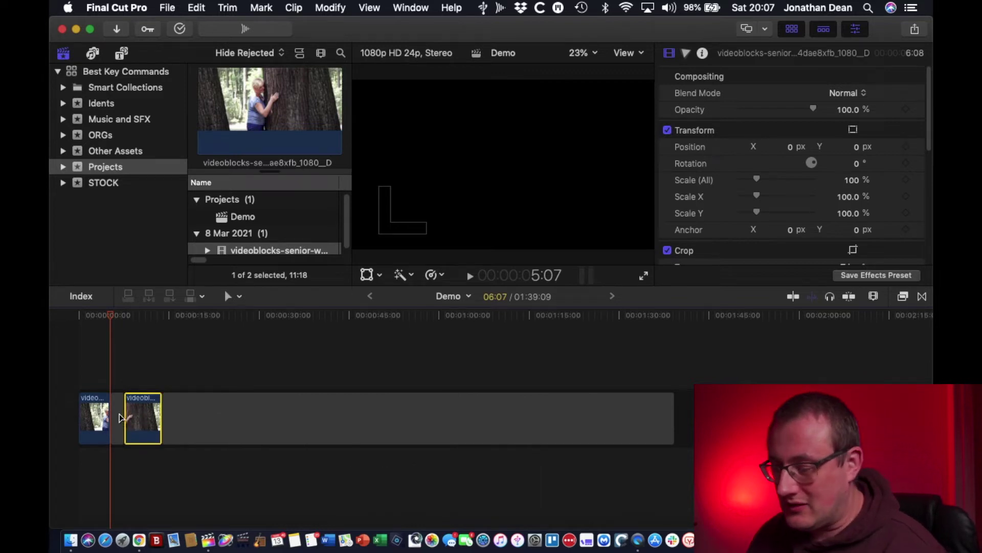
{"action": "key", "text": "c"}
{"action": "key", "text": "a"}
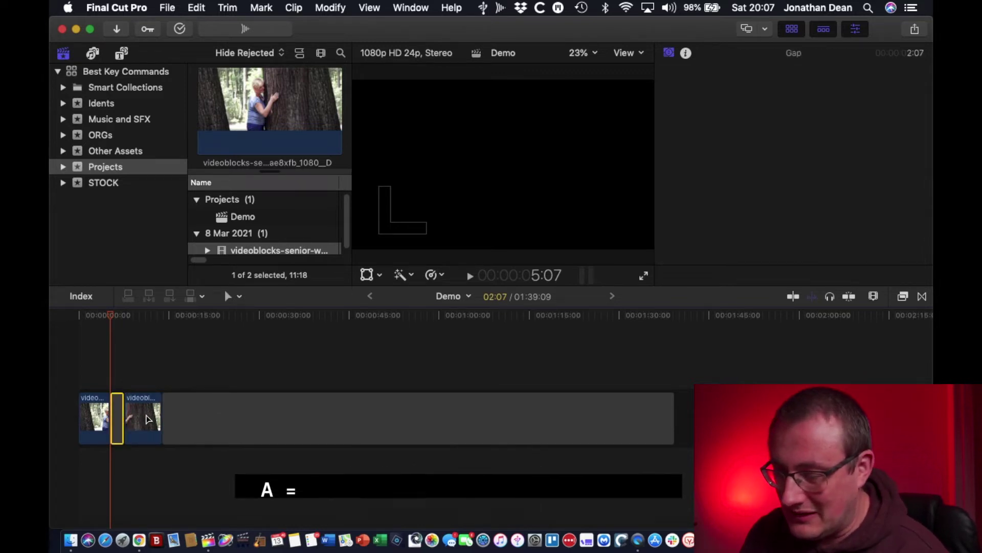
{"action": "key", "text": "Delete"}
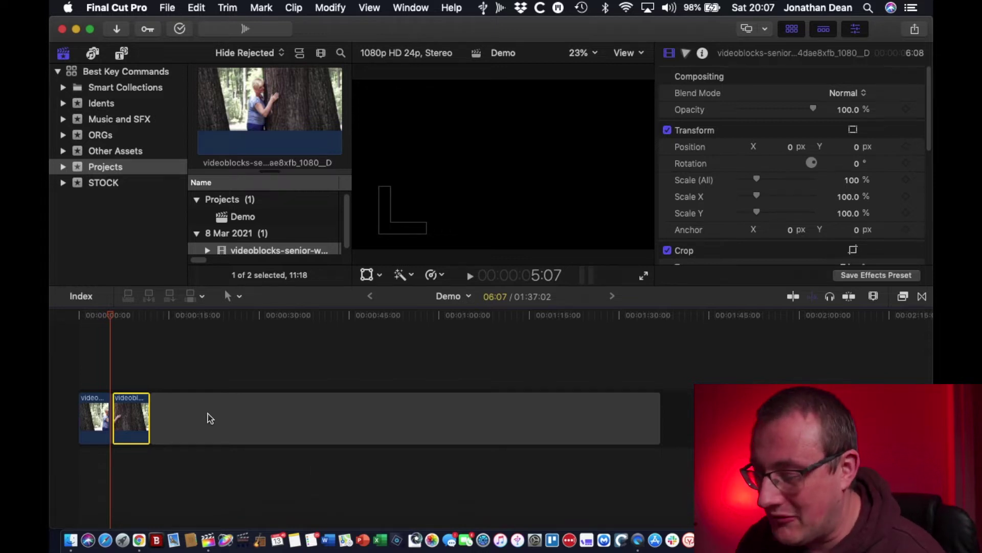
Lift the second half out of the primary storyline and overwrite it back into the storyline.
{"action": "key", "text": "super+alt+Up"}
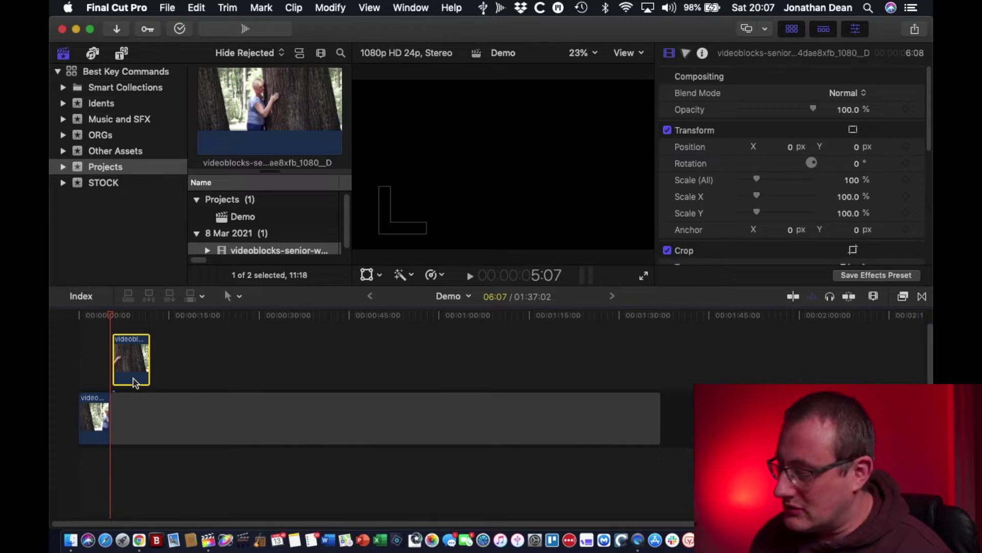
{"action": "key", "text": "super+alt+Down"}
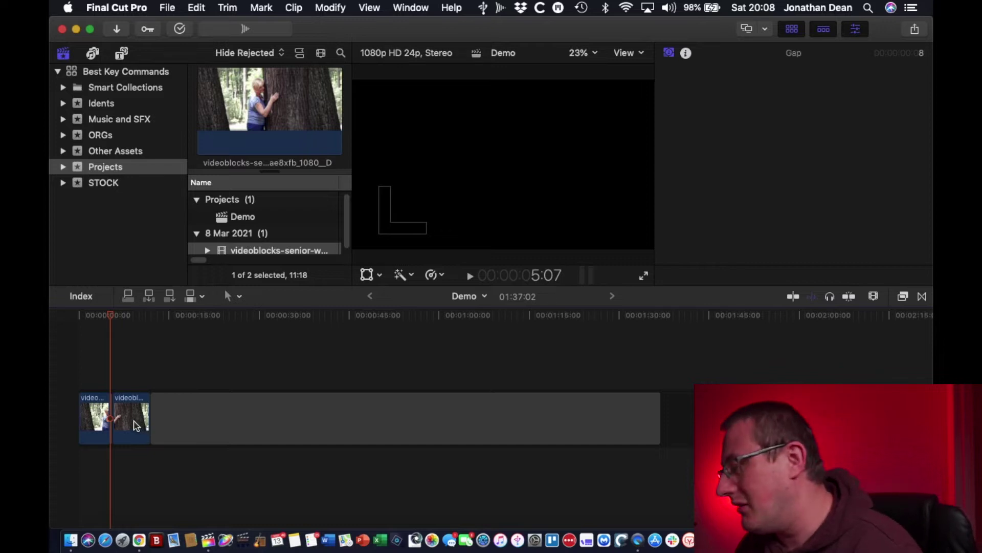
Connect the second half above the first half at the start of the timeline and place the playhead at 2:15.
{"action": "left_click_drag", "start_coordinate": [136, 420], "coordinate": [91, 355]}
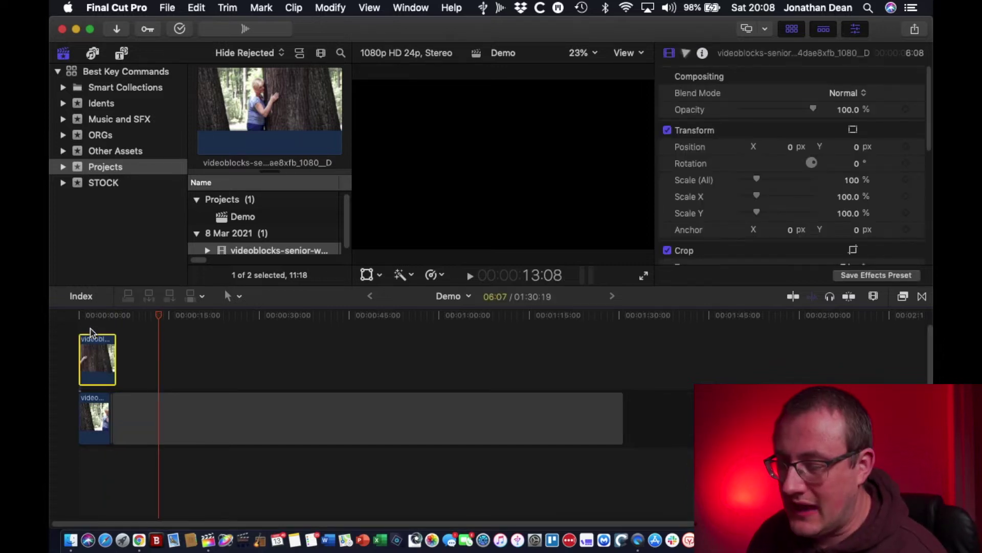
{"action": "left_click", "coordinate": [94, 340]}
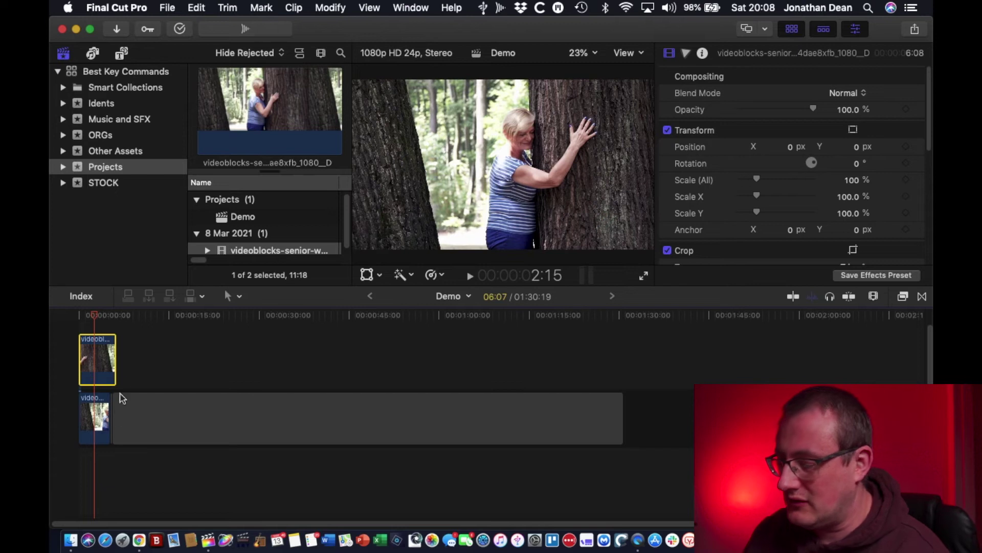
{"action": "key", "text": "super+equal"}
{"action": "key", "text": "super+equal"}
{"action": "key", "text": "super+equal"}
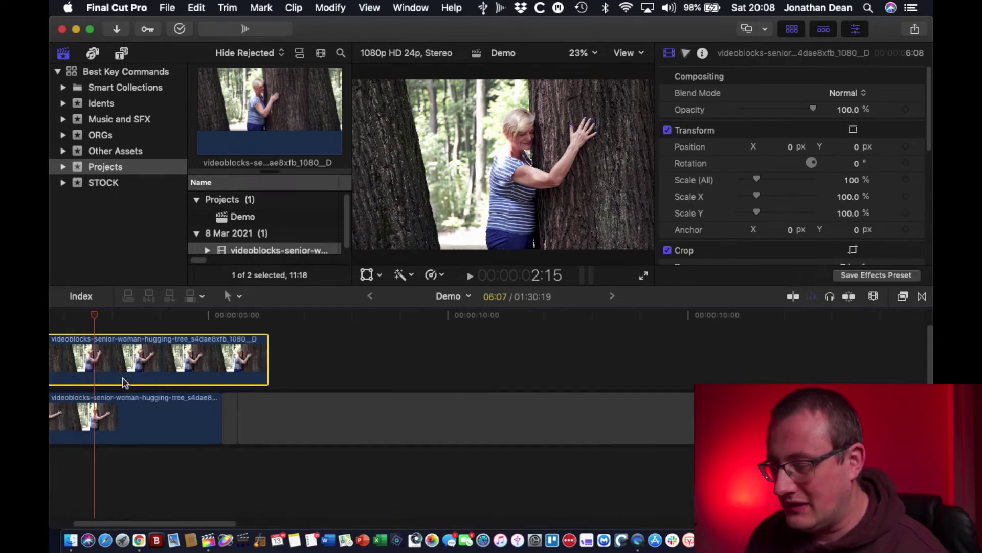
{"action": "scroll", "coordinate": [123, 383], "scroll_direction": "left", "scroll_amount": 5}
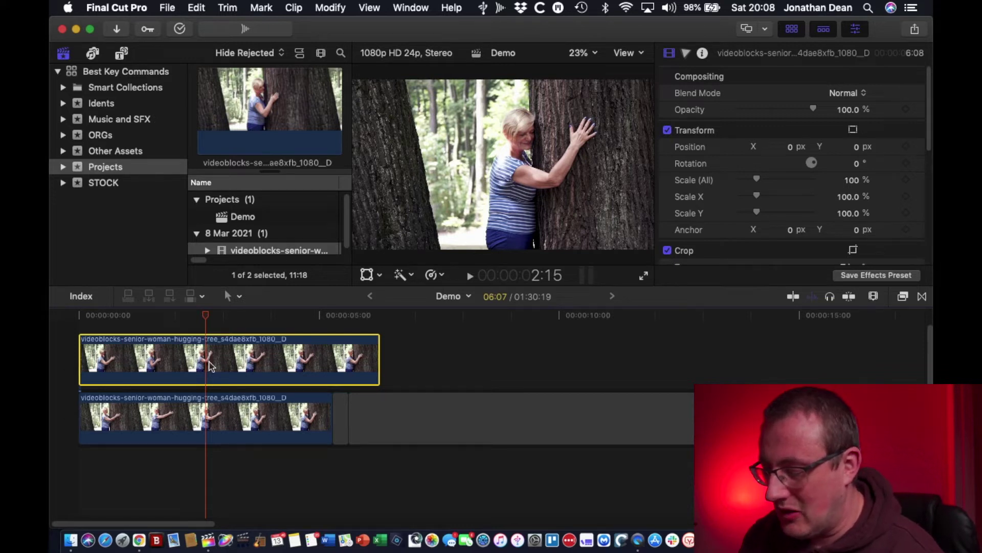
Blade only the upper clip at 2:15 and undo that cut.
{"action": "key", "text": "super+b"}
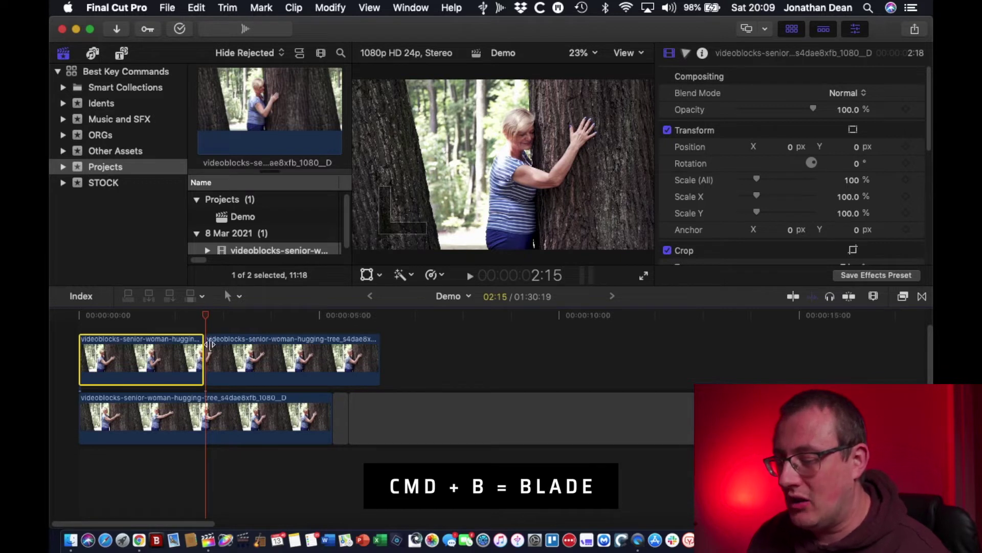
{"action": "key", "text": "super+z"}
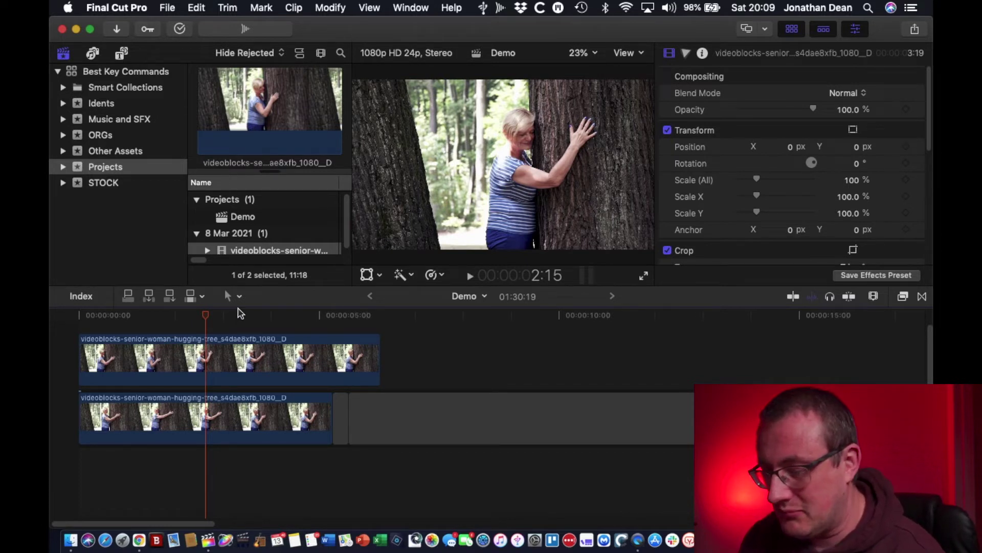
Blade all stacked clips at once at 2:15 and select the two pieces after the cut.
{"action": "key", "text": "super+shift+b"}
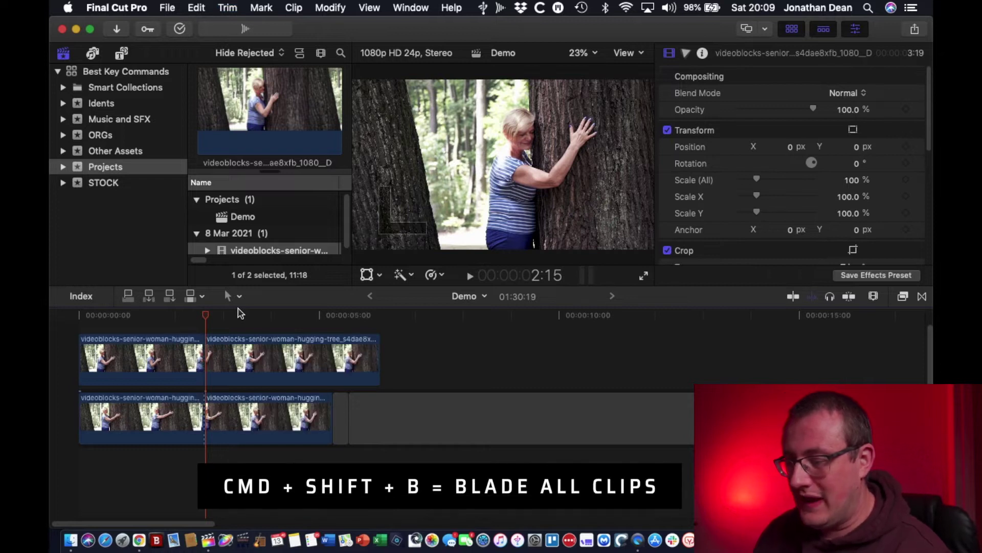
{"action": "left_click", "coordinate": [237, 357]}
{"action": "left_click", "coordinate": [245, 423], "text": "super"}
{"action": "left_click_drag", "start_coordinate": [237, 357], "coordinate": [280, 342]}
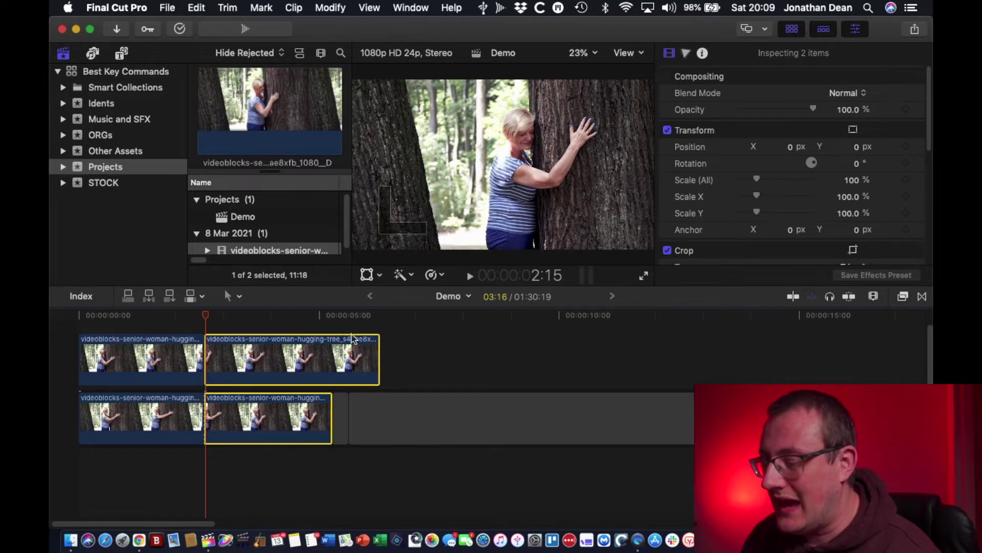
Blade only the upper clip at 5:05 and select the short piece after the cut.
{"action": "left_click", "coordinate": [330, 331]}
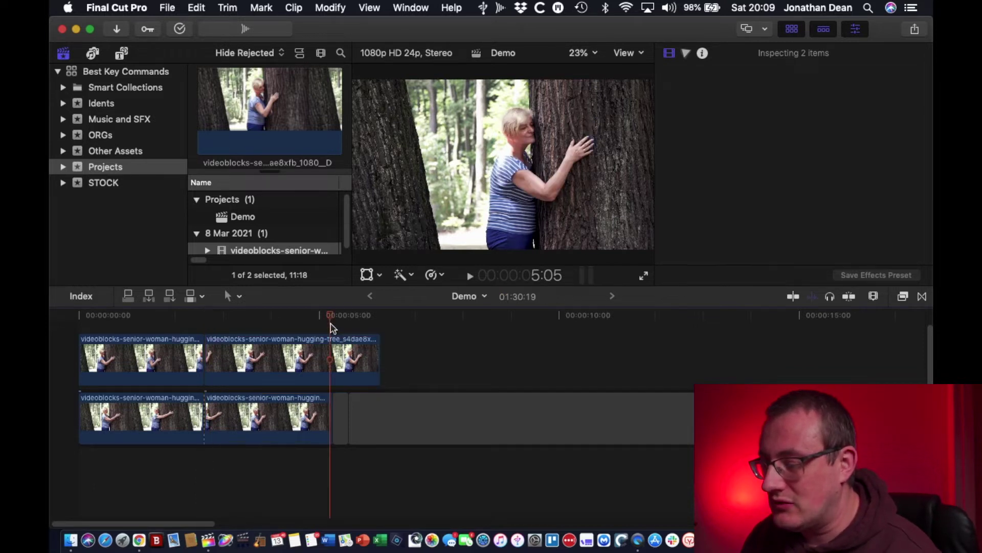
{"action": "left_click", "coordinate": [331, 357]}
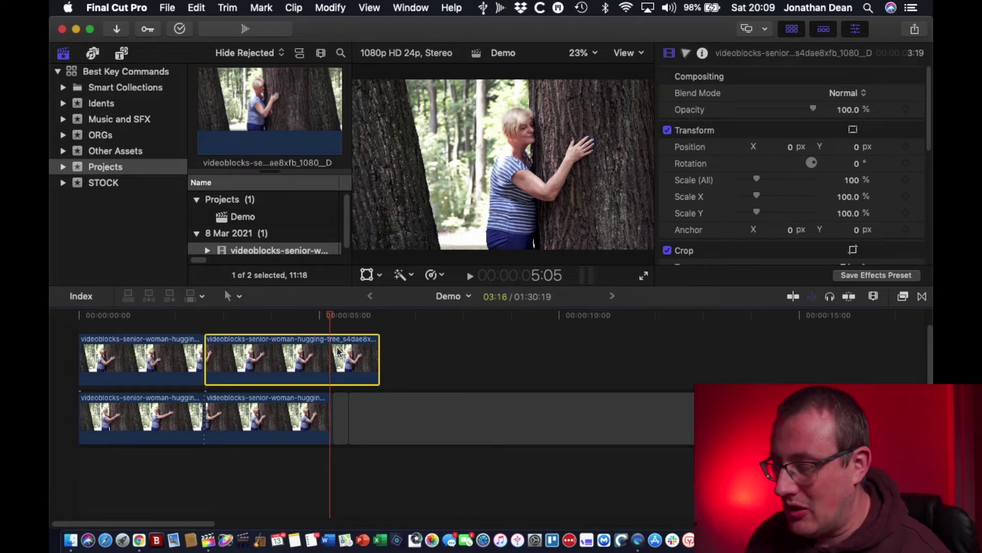
{"action": "key", "text": "super+b"}
{"action": "left_click", "coordinate": [357, 361]}
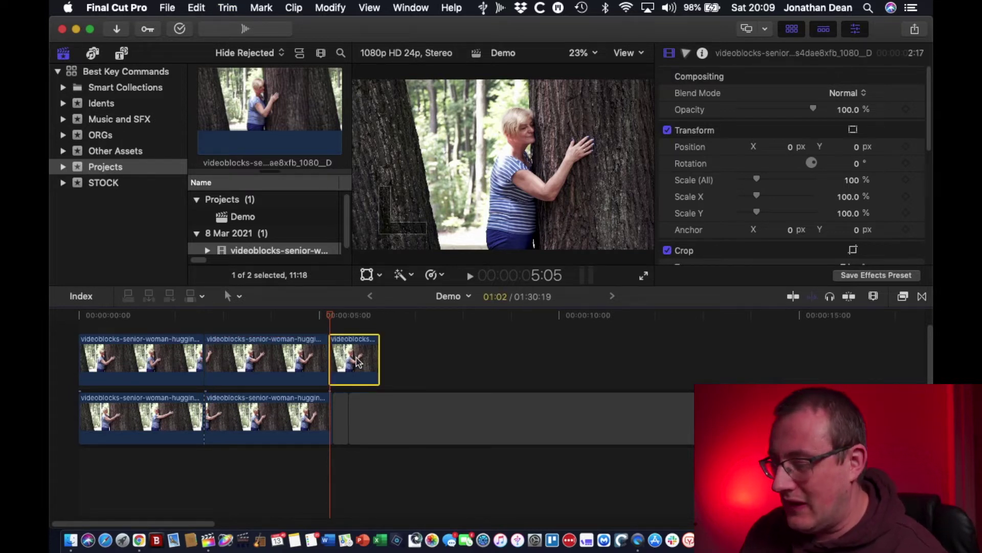
Delete the short end piece of the upper clip and undo the deletion.
{"action": "key", "text": "Delete"}
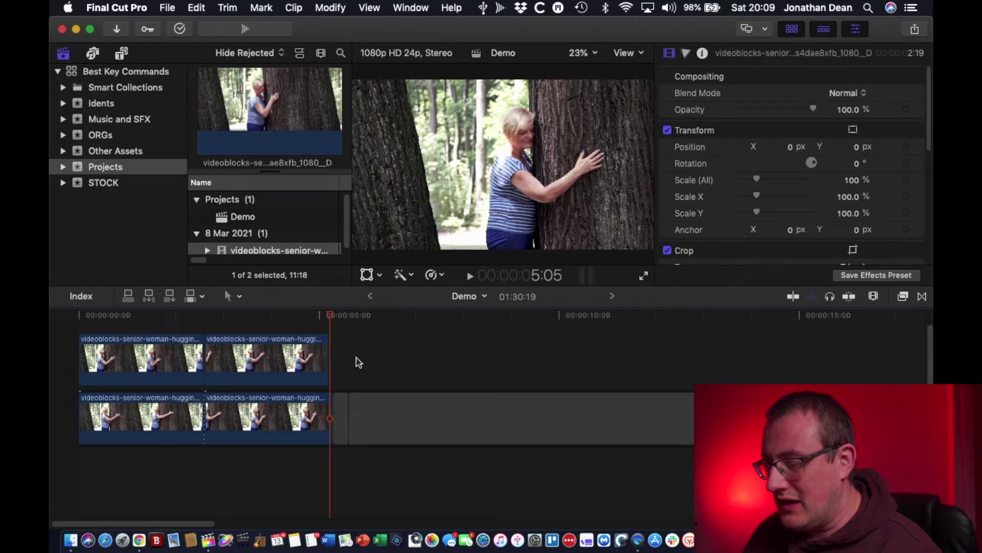
{"action": "key", "text": "super+z"}
Stack the short end piece on a third layer above the other clips so that it ends at 5:05.
{"action": "left_click_drag", "start_coordinate": [358, 362], "coordinate": [296, 328]}
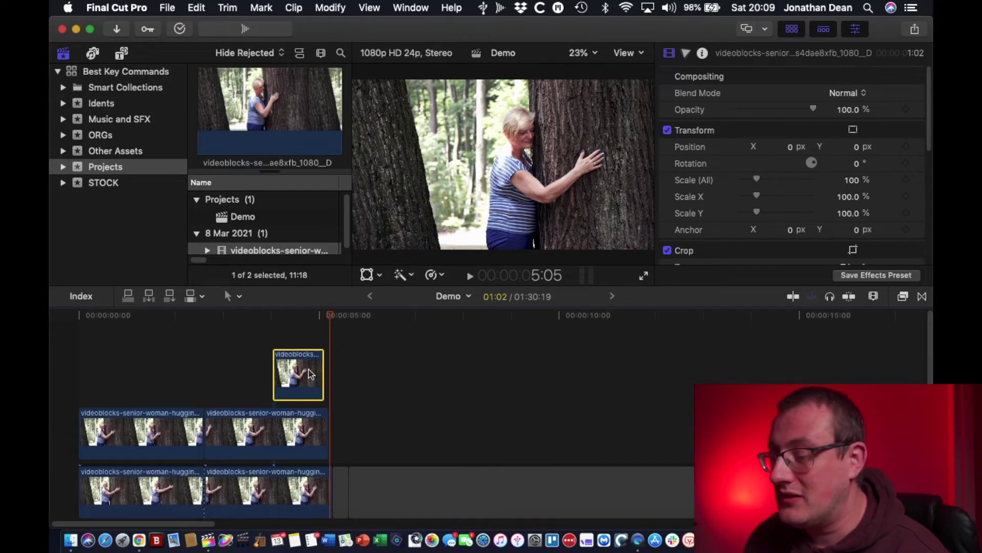
{"action": "left_click_drag", "start_coordinate": [311, 369], "coordinate": [313, 378]}
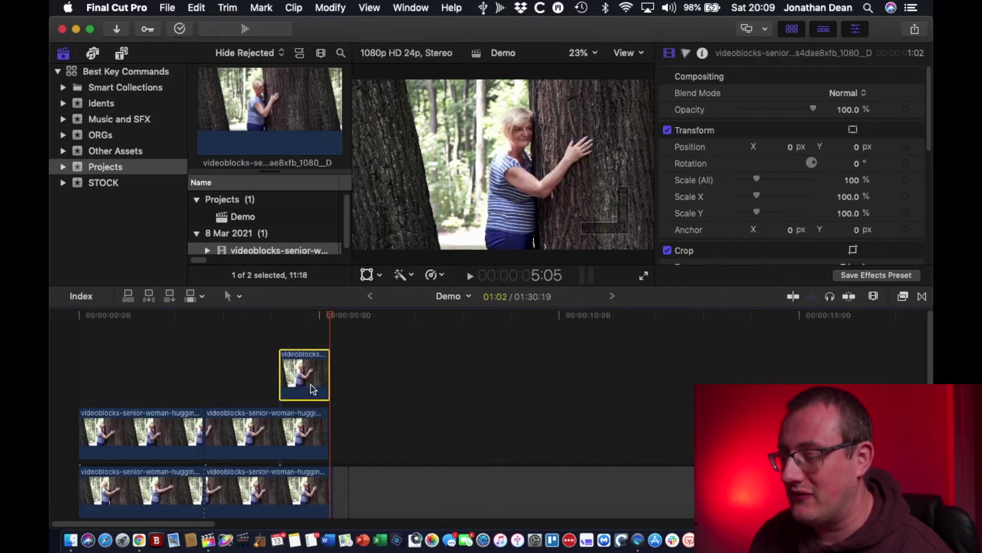
{"action": "scroll", "coordinate": [355, 393], "scroll_direction": "down", "scroll_amount": 3}
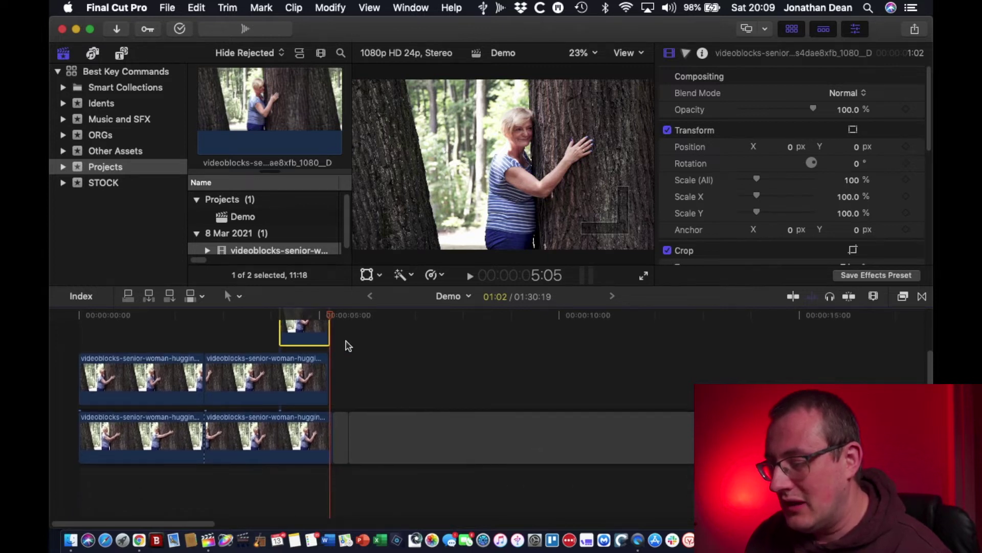
{"action": "scroll", "coordinate": [344, 345], "scroll_direction": "up", "scroll_amount": 3}
Shift the short top piece slightly past the end of the clips below and duplicate it onto an adjacent layer.
{"action": "left_click", "coordinate": [319, 313]}
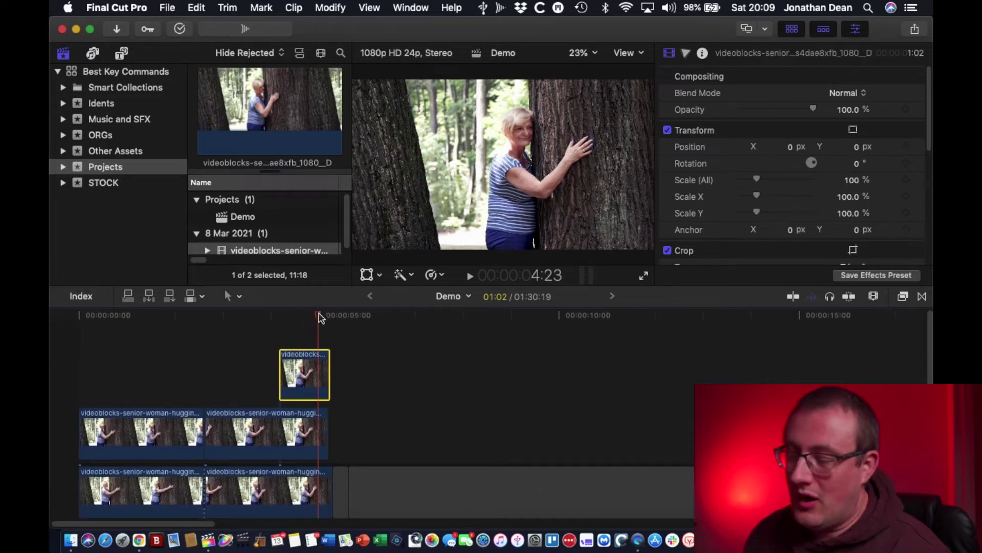
{"action": "left_click", "coordinate": [336, 376]}
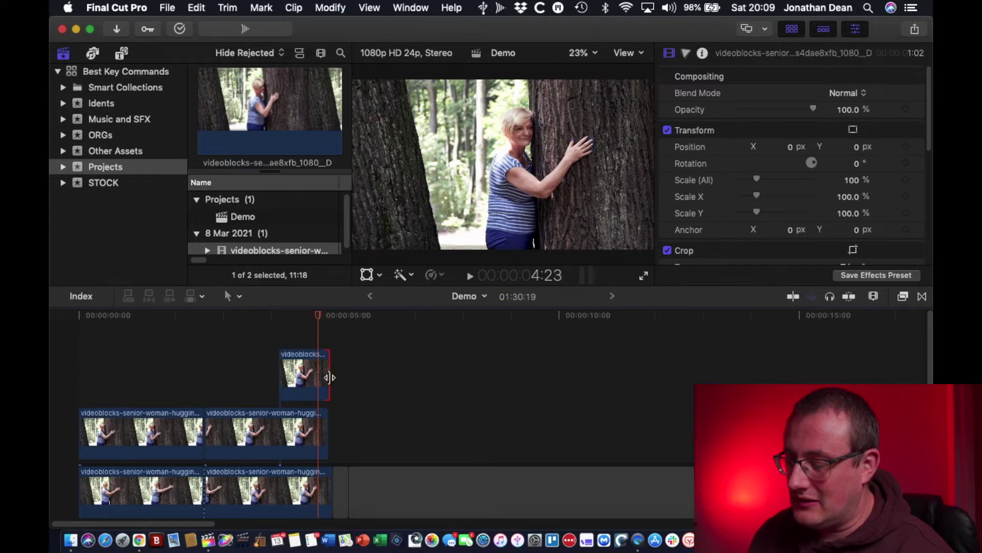
{"action": "left_click_drag", "start_coordinate": [307, 377], "coordinate": [318, 439]}
{"action": "scroll", "coordinate": [374, 429], "scroll_direction": "down", "scroll_amount": 3}
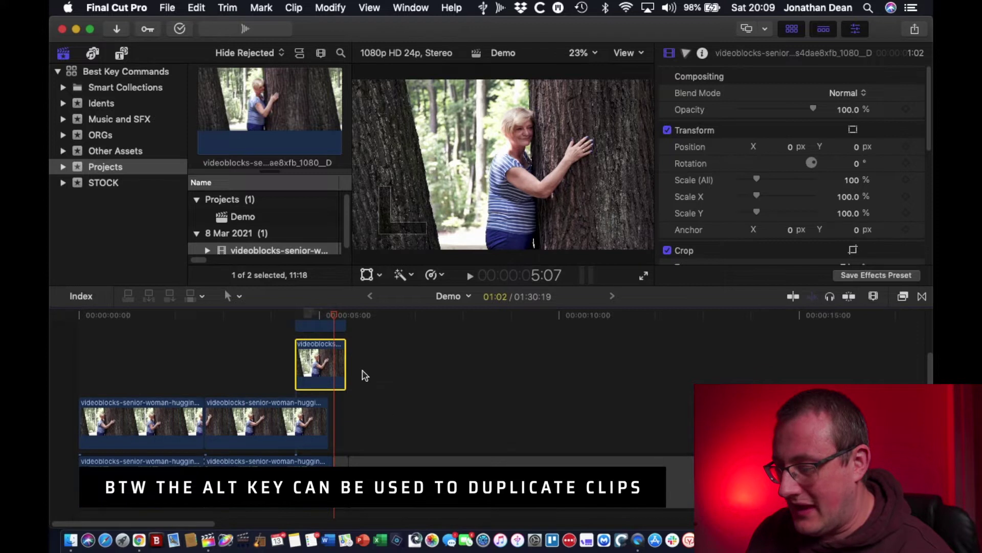
Blade all stacked clips at 5:00 and delete everything after the cut.
{"action": "left_click", "coordinate": [321, 315]}
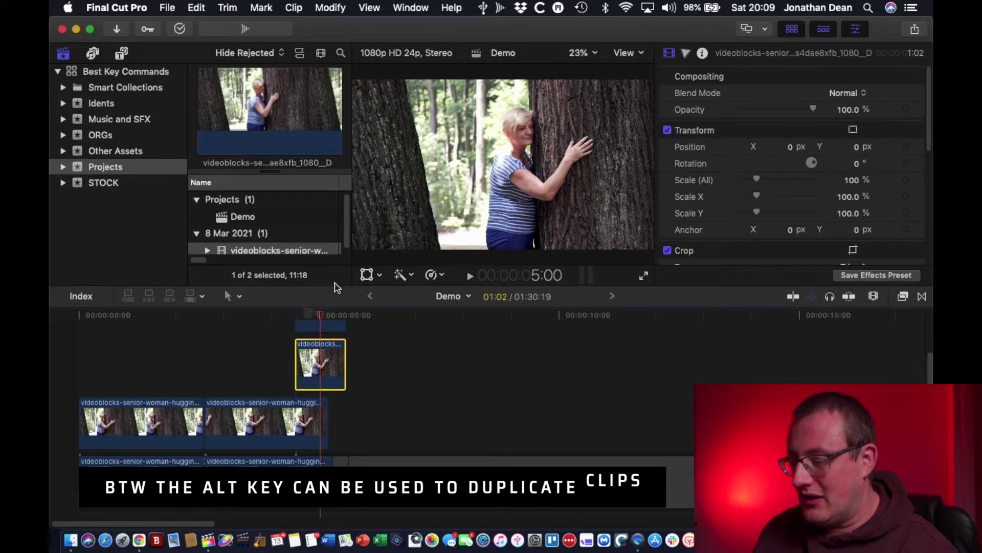
{"action": "scroll", "coordinate": [336, 380], "scroll_direction": "up", "scroll_amount": 3}
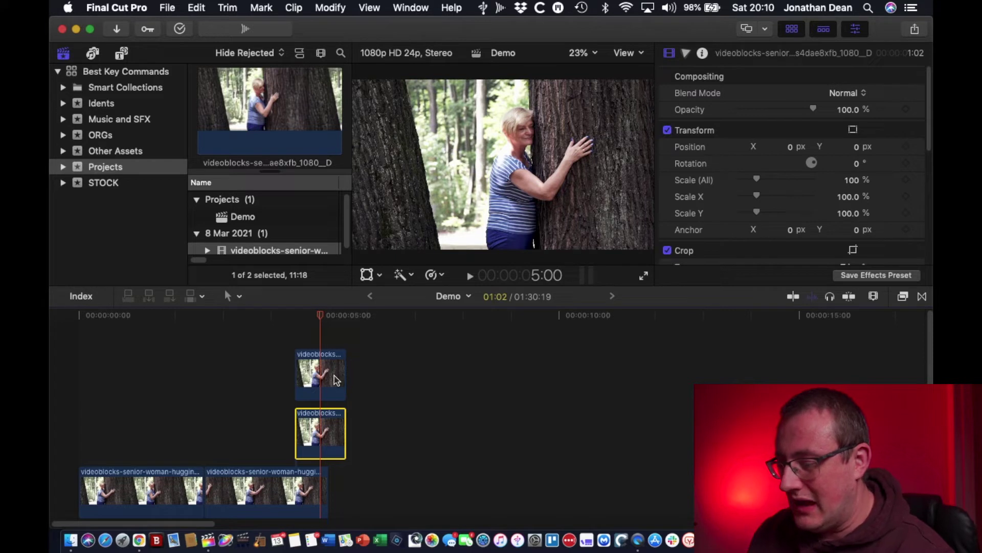
{"action": "key", "text": "o"}
{"action": "scroll", "coordinate": [336, 379], "scroll_direction": "down", "scroll_amount": 4}
{"action": "left_click_drag", "start_coordinate": [329, 339], "coordinate": [329, 463]}
{"action": "scroll", "coordinate": [336, 380], "scroll_direction": "up", "scroll_amount": 2}
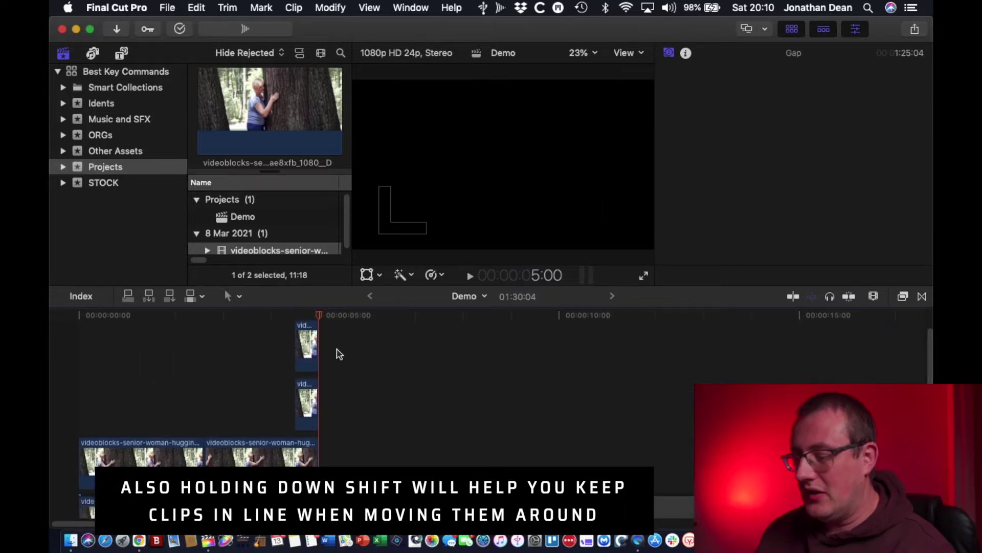
{"action": "scroll", "coordinate": [338, 354], "scroll_direction": "up", "scroll_amount": 2}
Undo the deletion and the blade cut at 5:00.
{"action": "key", "text": "super+z"}
{"action": "key", "text": "super+z"}
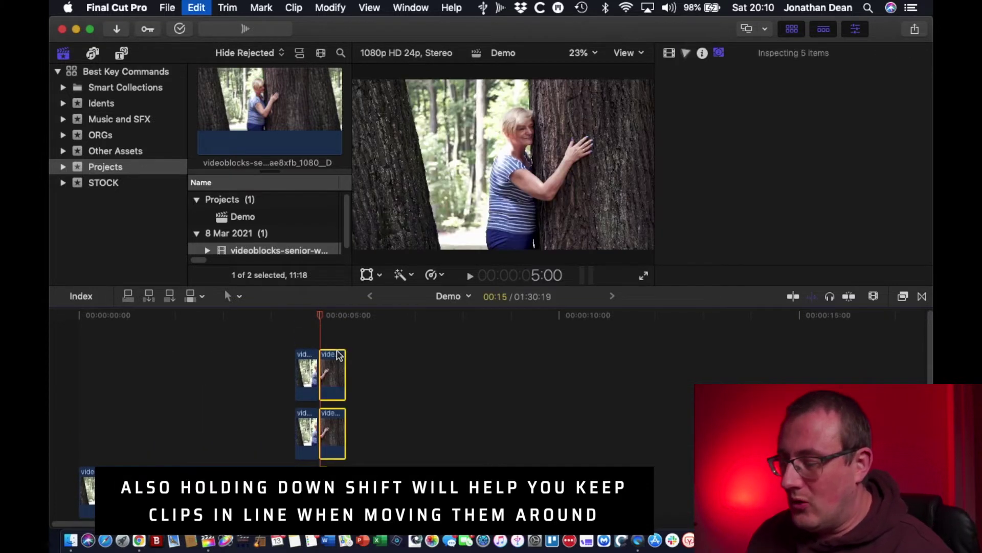
Select all the stacked clips crossing 5:00 and trim their ends to the playhead.
{"action": "left_click_drag", "start_coordinate": [314, 340], "coordinate": [339, 408]}
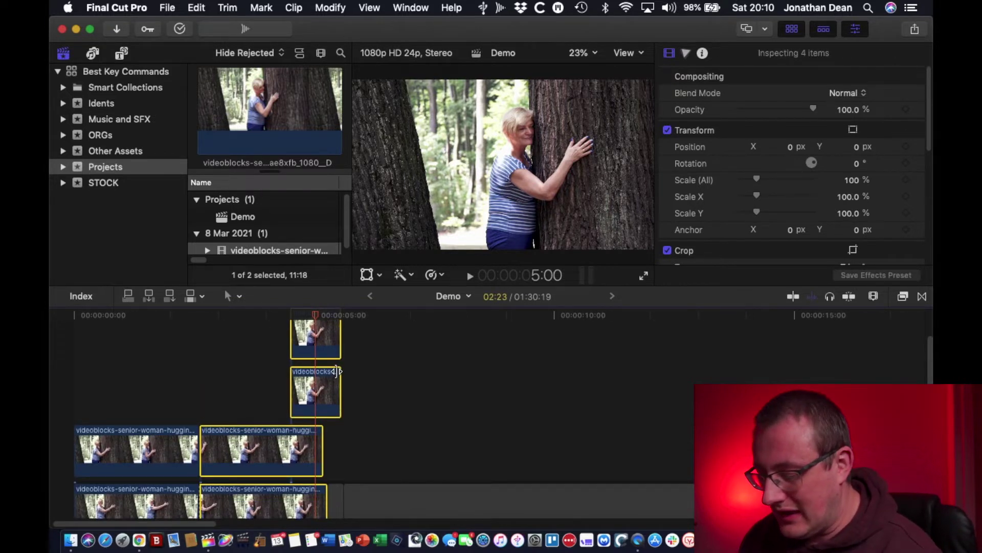
{"action": "scroll", "coordinate": [335, 372], "scroll_direction": "up", "scroll_amount": 2}
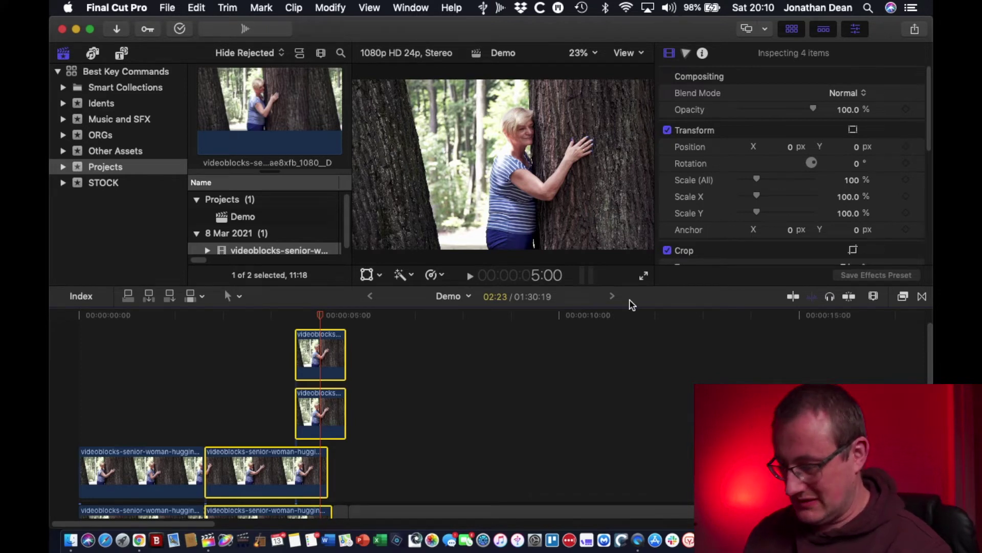
{"action": "key", "text": "alt+bracketright"}
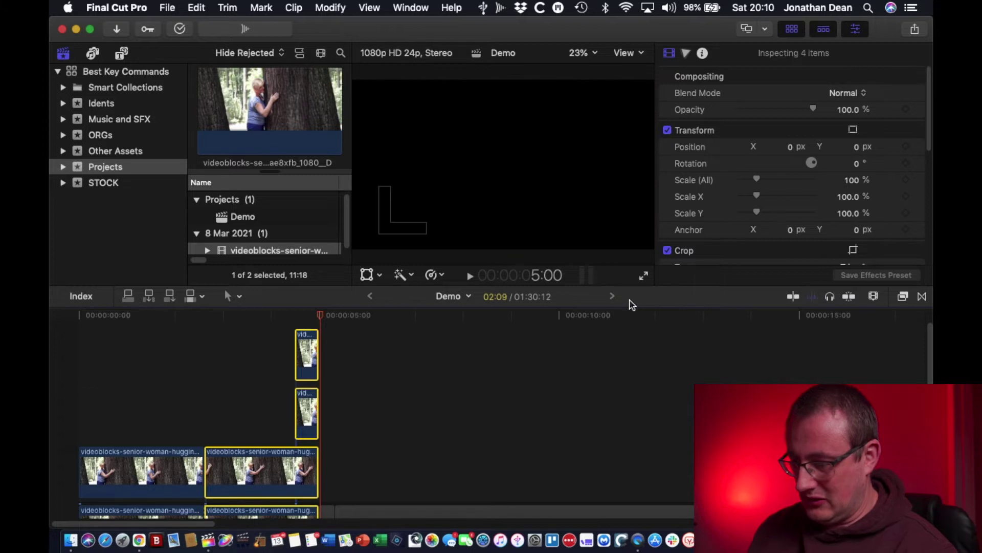
{"action": "scroll", "coordinate": [678, 400], "scroll_direction": "down", "scroll_amount": 3}
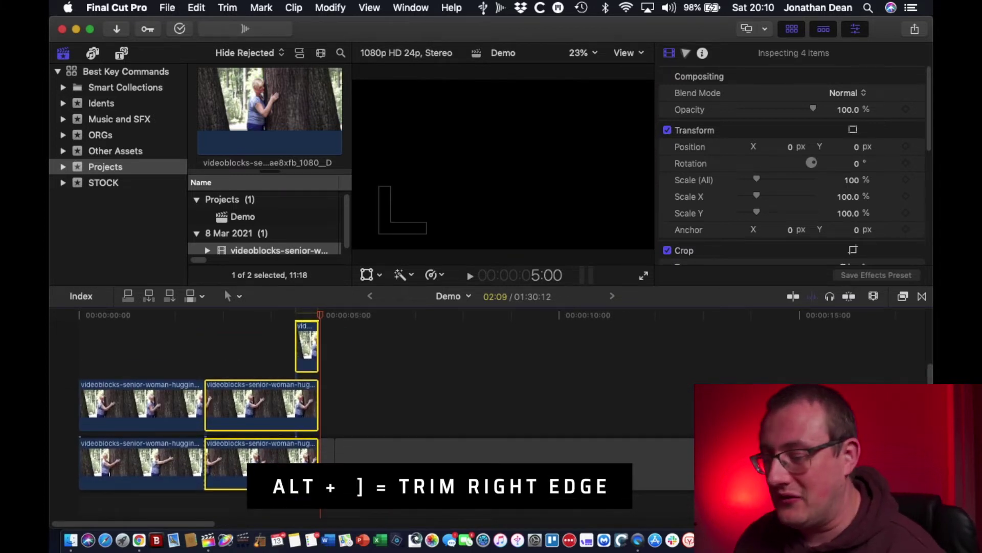
{"action": "scroll", "coordinate": [359, 409], "scroll_direction": "up", "scroll_amount": 2}
{"action": "scroll", "coordinate": [358, 409], "scroll_direction": "up", "scroll_amount": 2}
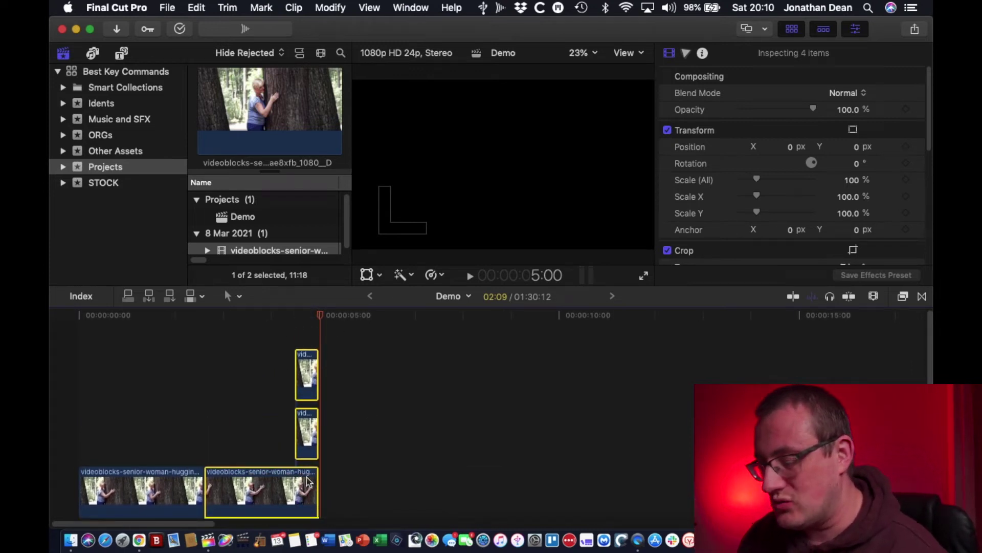
Undo the end trim of the stacked clips at 5:00.
{"action": "key", "text": "super+z"}
{"action": "key", "text": "super+z"}
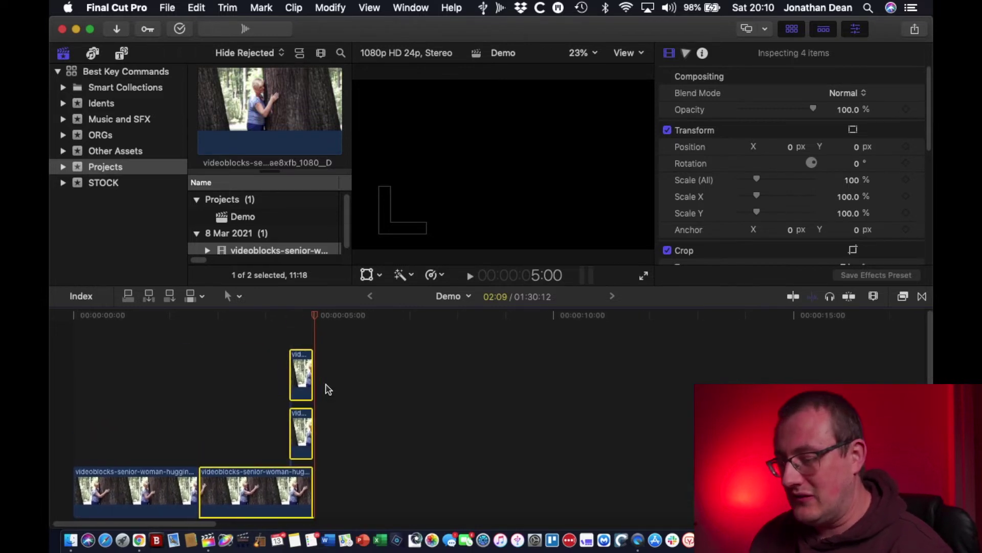
{"action": "key", "text": "super+z"}
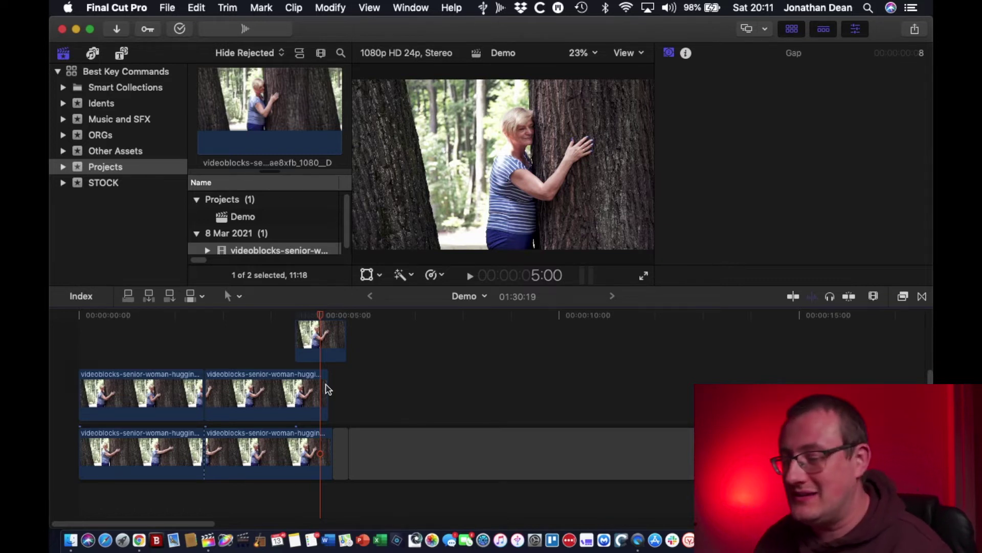
Move one of the short stacked clips to 6:23, past the other clips, and overwrite it into the primary storyline.
{"action": "left_click", "coordinate": [324, 339]}
{"action": "left_click_drag", "start_coordinate": [320, 342], "coordinate": [328, 348]}
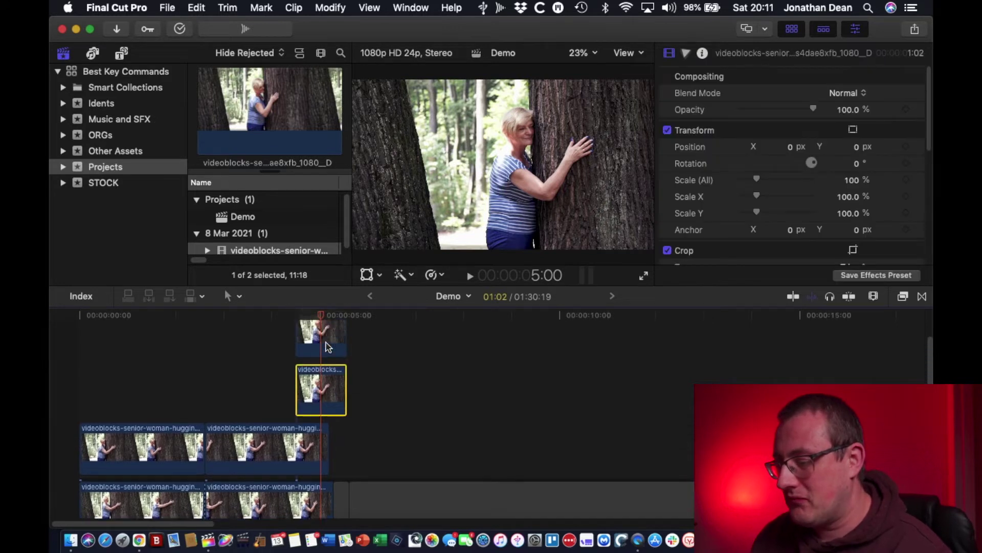
{"action": "left_click_drag", "start_coordinate": [328, 429], "coordinate": [443, 413]}
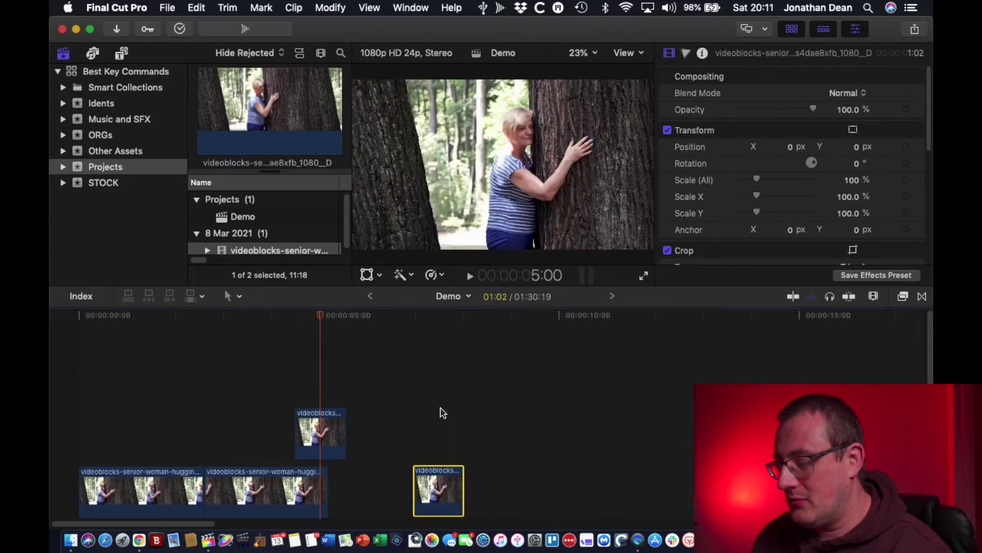
{"action": "scroll", "coordinate": [441, 410], "scroll_direction": "down", "scroll_amount": 3}
{"action": "scroll", "coordinate": [441, 410], "scroll_direction": "right", "scroll_amount": 3}
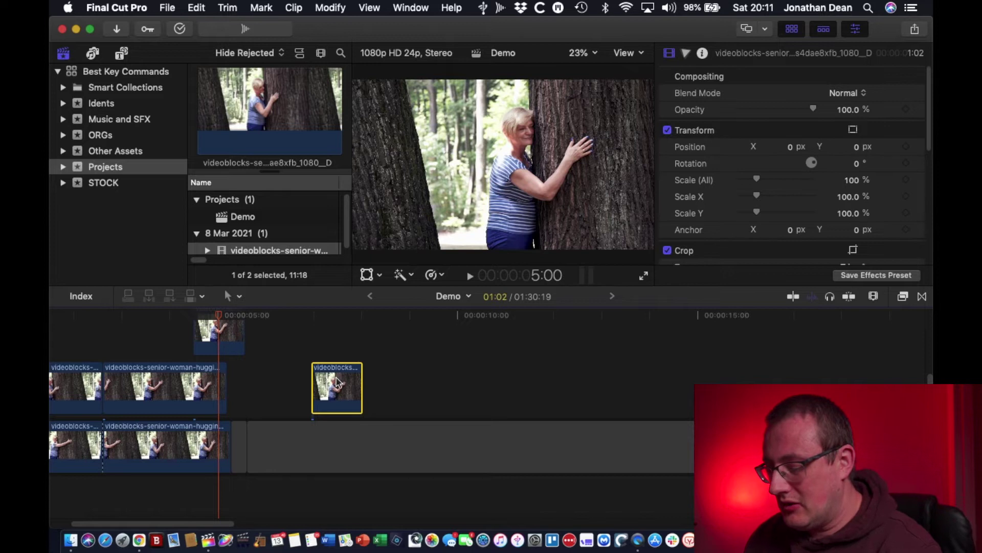
{"action": "key", "text": "super+alt+Down"}
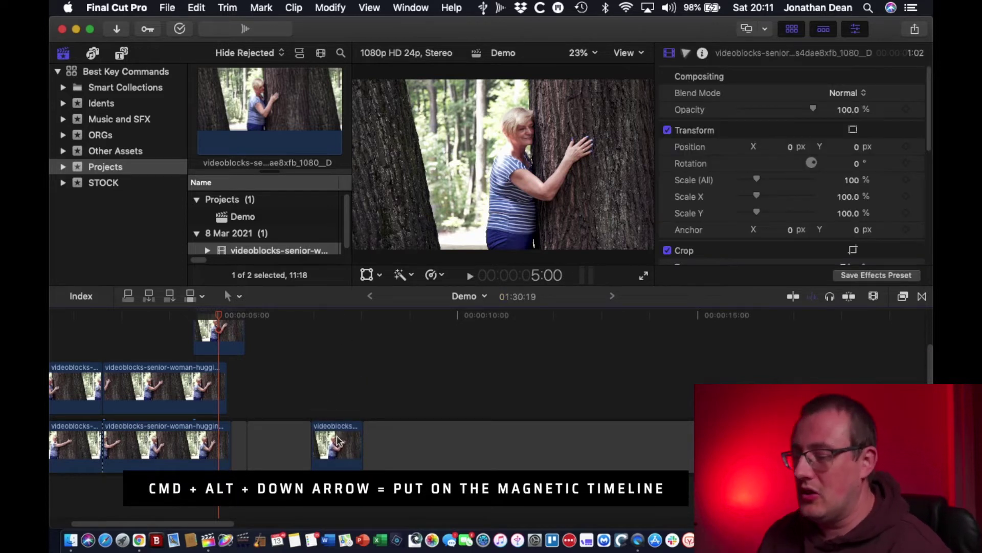
Zoom the timeline in and out around the short clip at 6:23.
{"action": "left_click", "coordinate": [313, 314]}
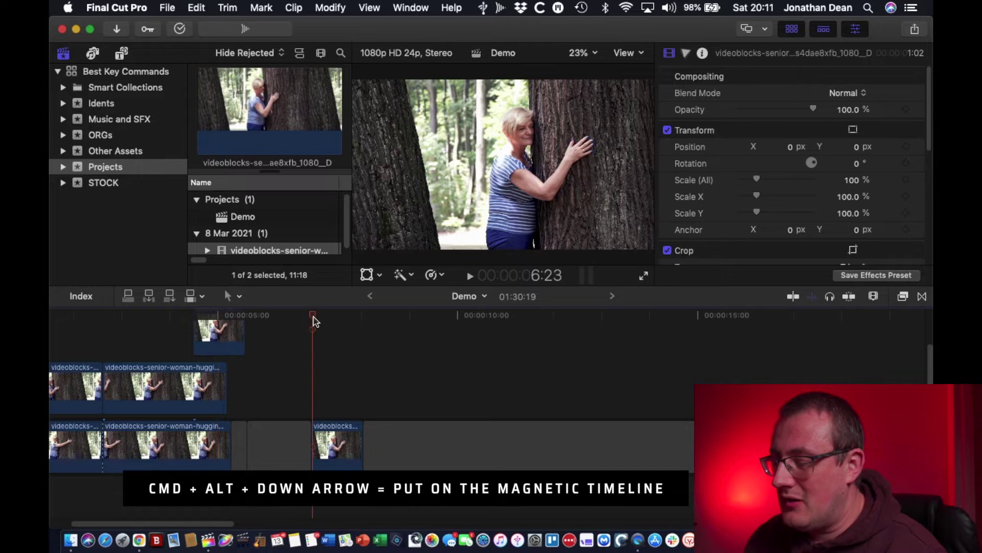
{"action": "left_click", "coordinate": [336, 455]}
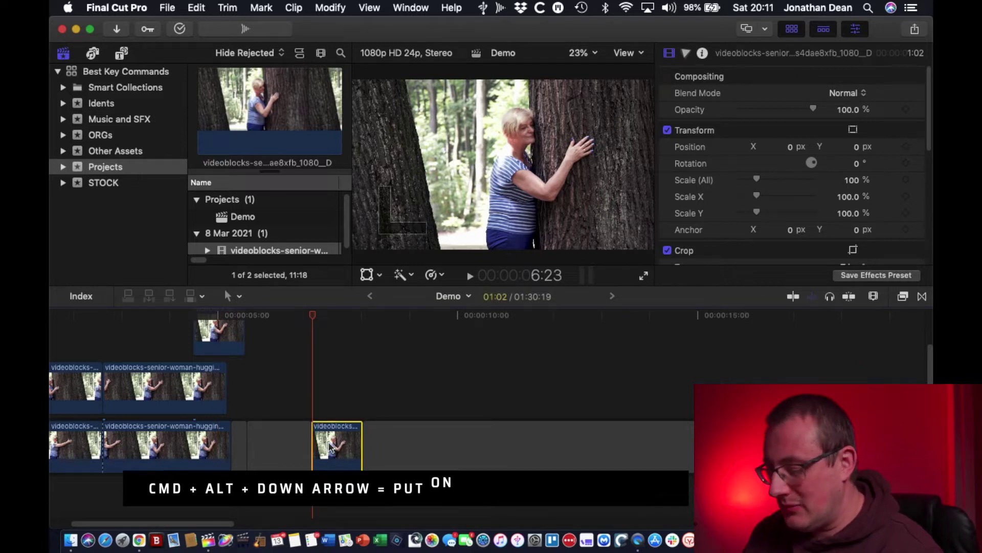
{"action": "key", "text": "super+equal"}
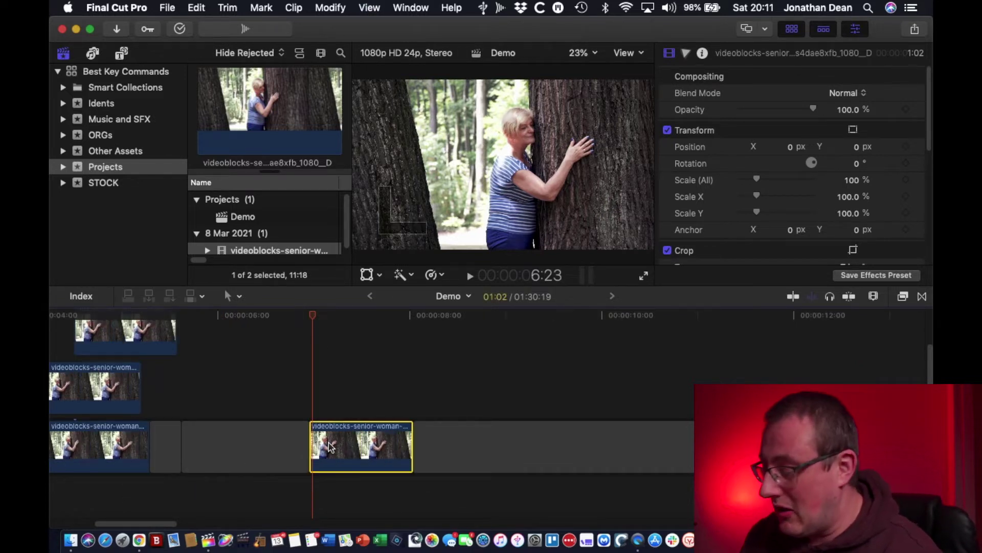
{"action": "key", "text": "super+equal"}
{"action": "key", "text": "super+equal"}
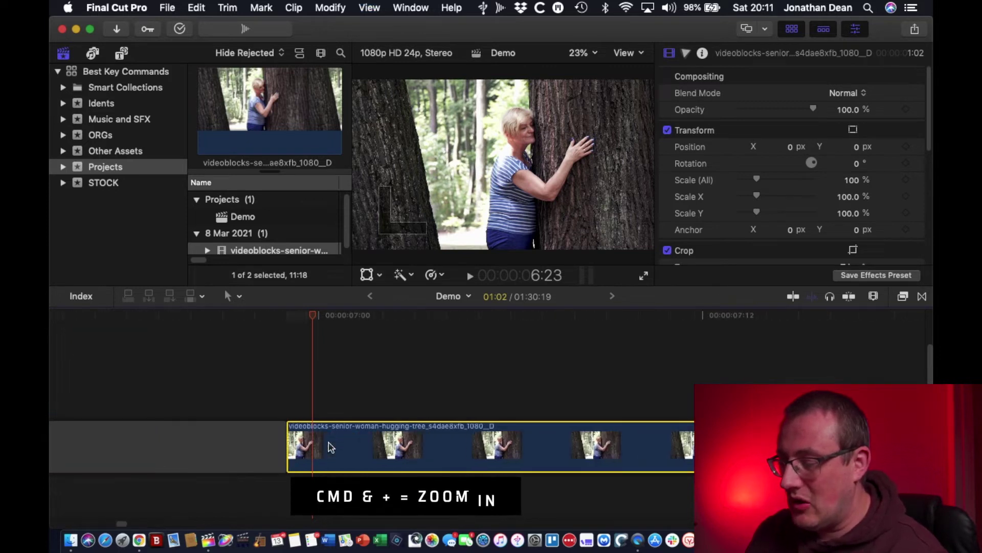
{"action": "key", "text": "super+minus"}
{"action": "key", "text": "super+minus"}
{"action": "key", "text": "super+minus"}
{"action": "key", "text": "super+minus"}
{"action": "key", "text": "super+minus"}
{"action": "key", "text": "super+equal"}
{"action": "key", "text": "super+equal"}
{"action": "key", "text": "super+equal"}
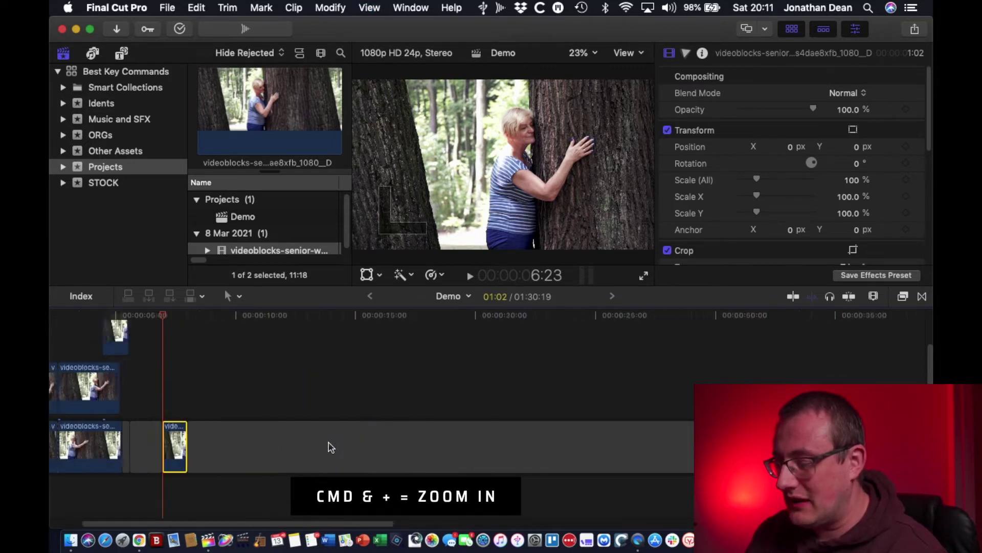
{"action": "key", "text": "super+equal"}
{"action": "key", "text": "super+equal"}
{"action": "key", "text": "super+equal"}
{"action": "key", "text": "super+minus"}
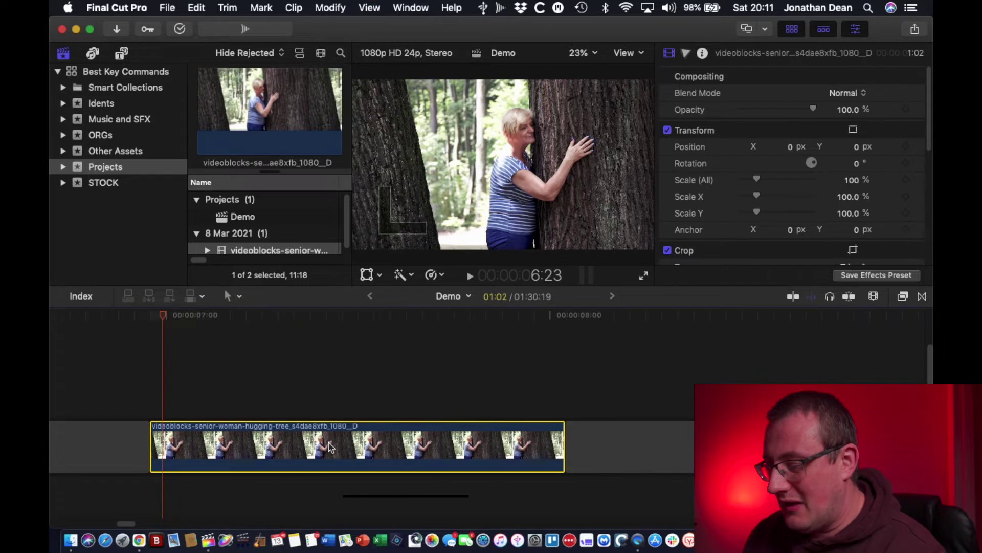
{"action": "key", "text": "super+minus"}
{"action": "key", "text": "super+equal"}
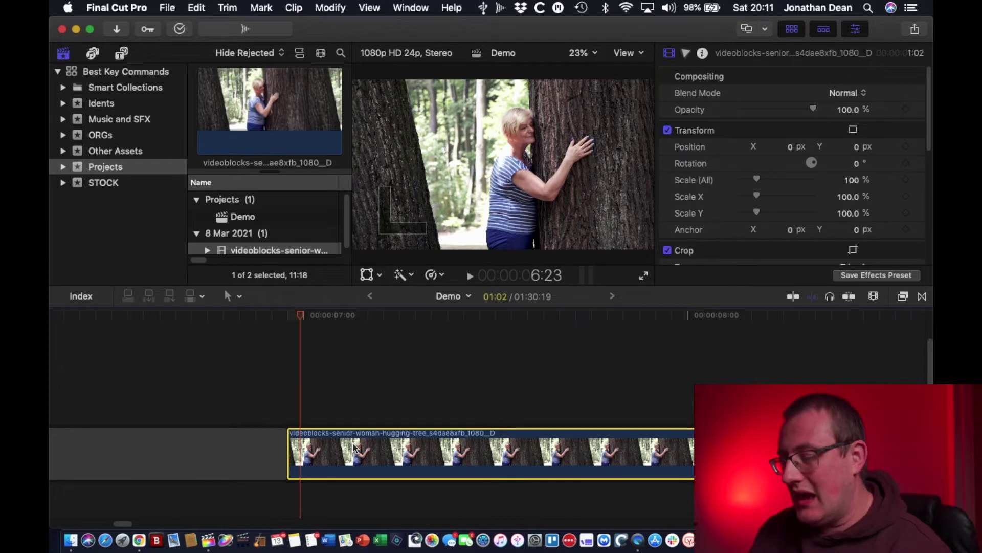
Show the short clip's video animation and add Position and Scale keyframes at its start.
{"action": "key", "text": "ctrl+v"}
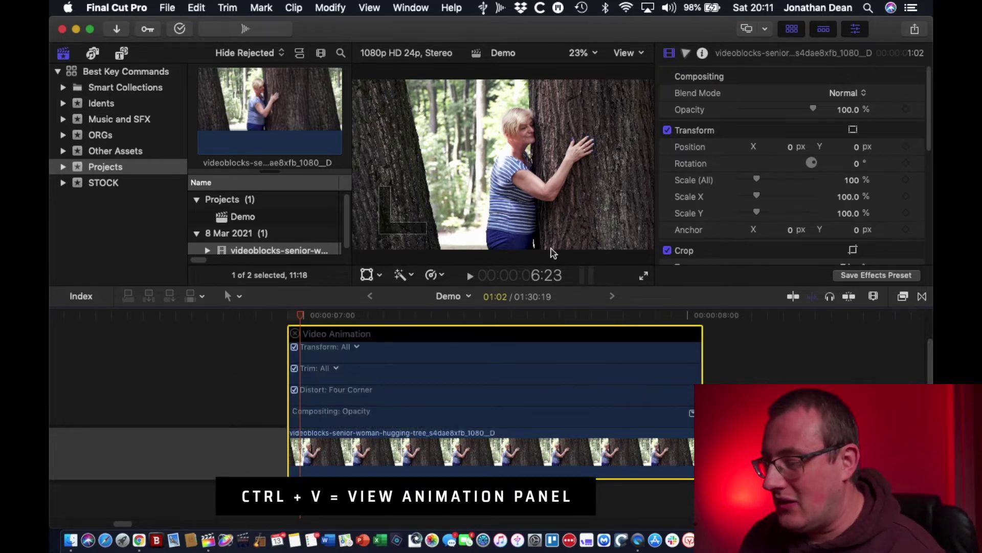
{"action": "left_click", "coordinate": [906, 148]}
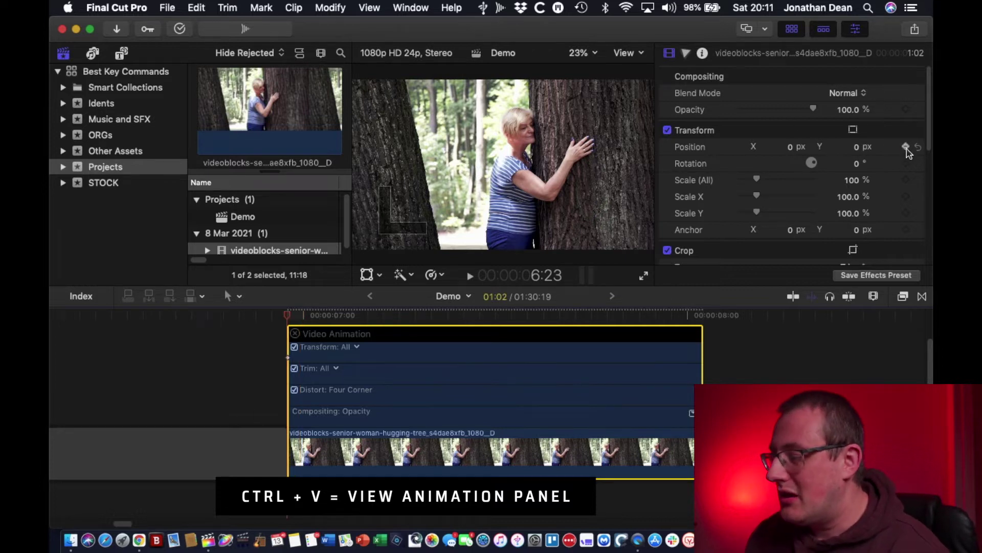
{"action": "left_click", "coordinate": [907, 180]}
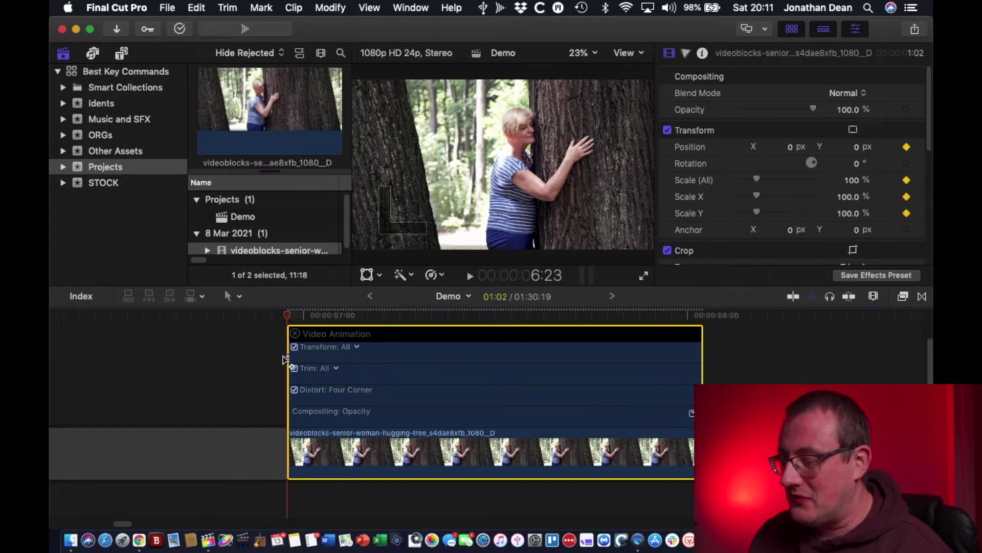
Set the clip's Scale (All) to 148% at 7:13 and play the zoom animation from the clip's start.
{"action": "left_click", "coordinate": [519, 315]}
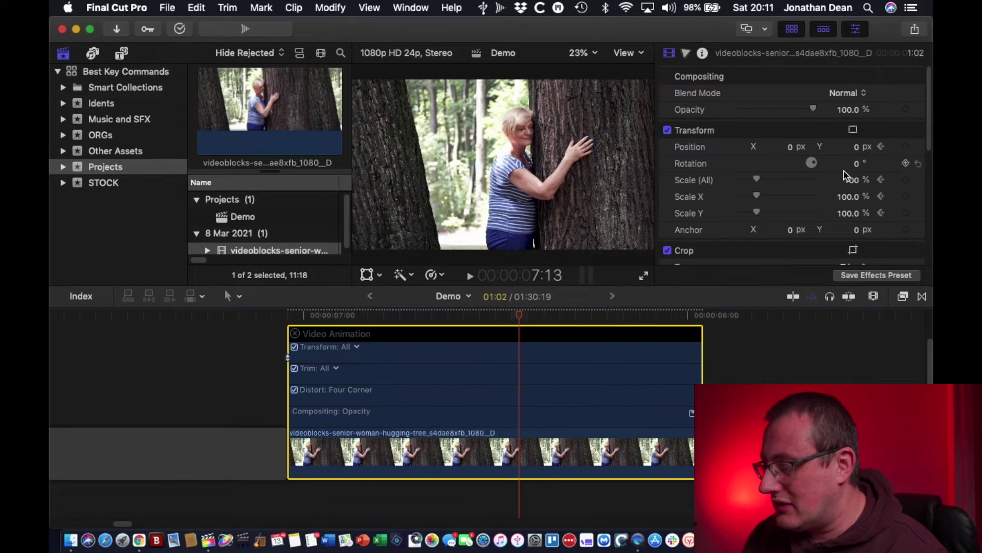
{"action": "left_click_drag", "start_coordinate": [845, 180], "coordinate": [846, 149]}
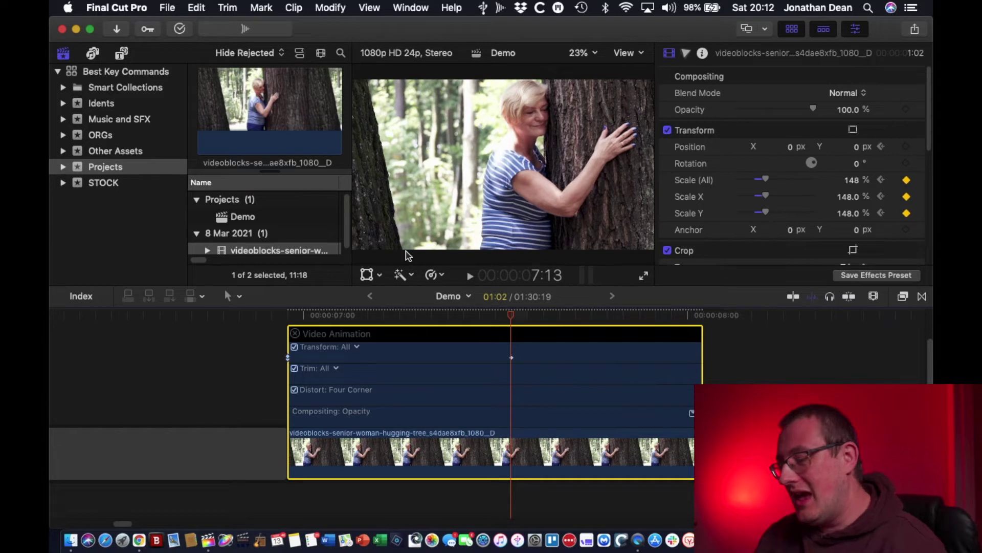
{"action": "left_click", "coordinate": [287, 323]}
{"action": "key", "text": "space"}
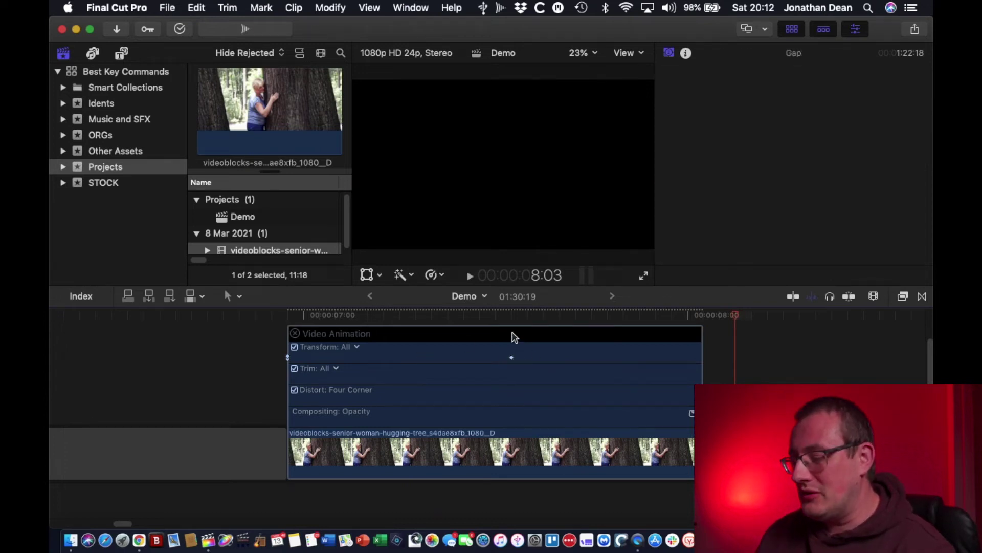
{"action": "scroll", "coordinate": [509, 374], "scroll_direction": "up", "scroll_amount": 1}
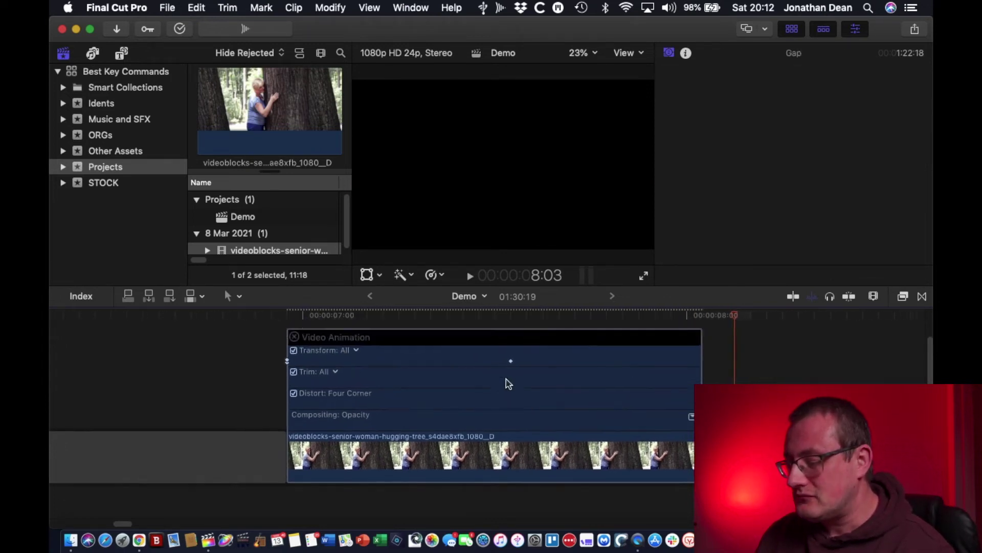
Copy the short clip on the top layer near 5:00 and paste it at 9:00.
{"action": "left_click", "coordinate": [502, 470]}
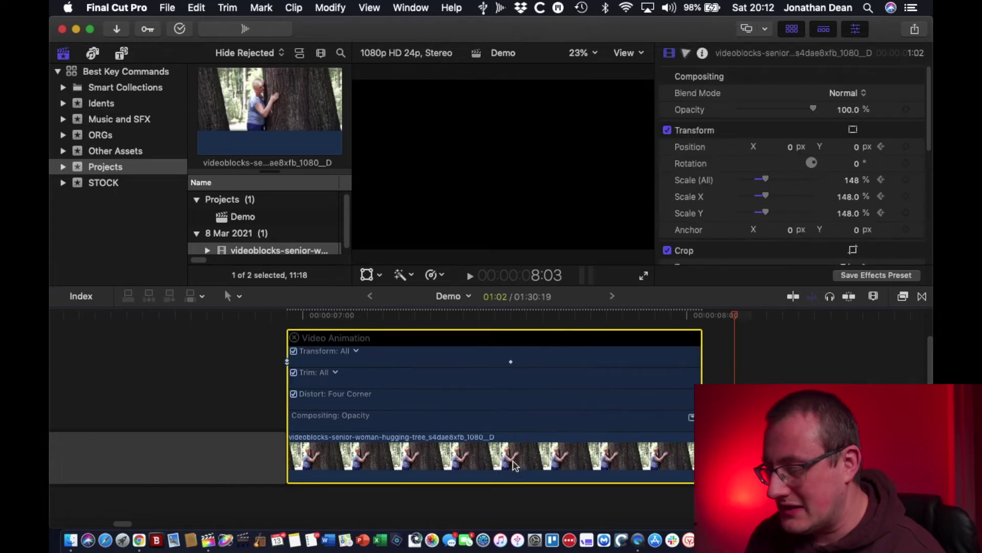
{"action": "key", "text": "super+minus"}
{"action": "scroll", "coordinate": [507, 446], "scroll_direction": "left", "scroll_amount": 5}
{"action": "scroll", "coordinate": [506, 446], "scroll_direction": "up", "scroll_amount": 2}
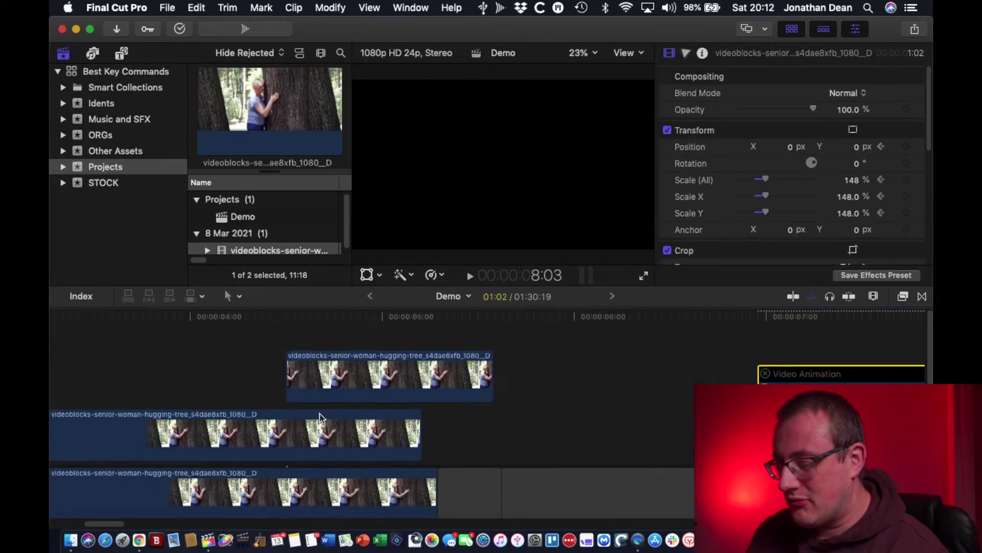
{"action": "left_click", "coordinate": [352, 387]}
{"action": "key", "text": "super+z"}
{"action": "scroll", "coordinate": [352, 388], "scroll_direction": "right", "scroll_amount": 10}
{"action": "scroll", "coordinate": [481, 471], "scroll_direction": "left", "scroll_amount": 6}
{"action": "key", "text": "ctrl+v"}
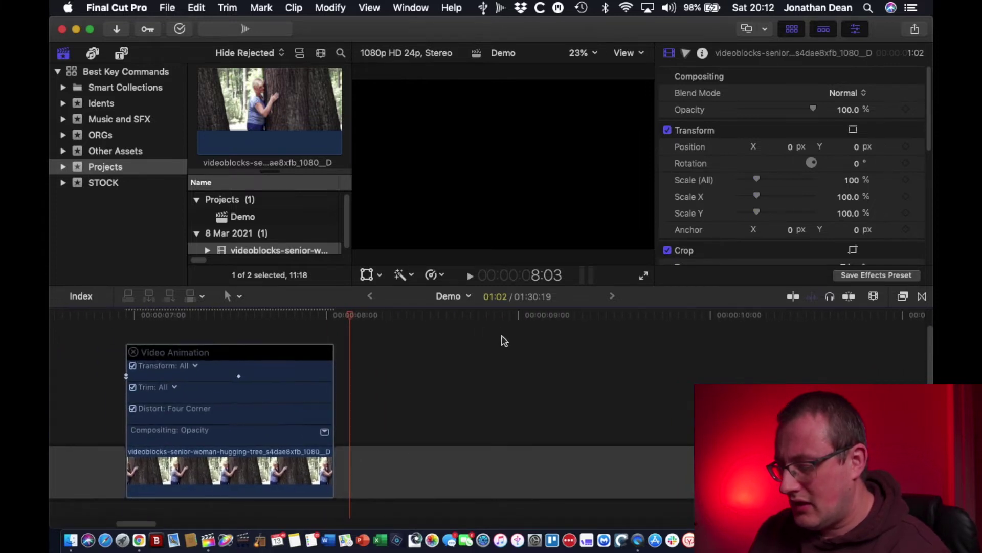
{"action": "left_click", "coordinate": [523, 318]}
{"action": "key", "text": "alt+v"}
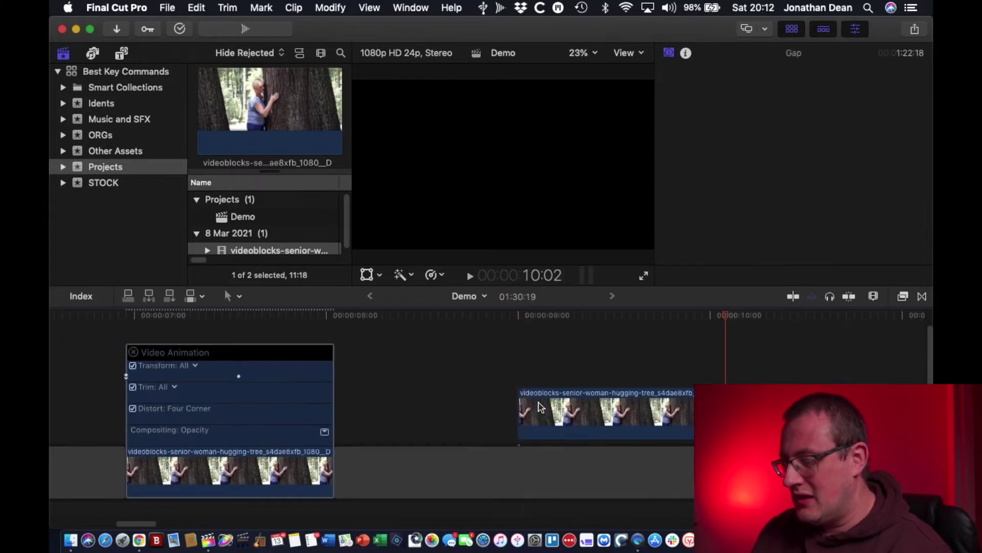
Overwrite the pasted clip at 9:00 into the primary storyline.
{"action": "left_click", "coordinate": [590, 408]}
{"action": "key", "text": "alt+super+Down"}
{"action": "scroll", "coordinate": [476, 397], "scroll_direction": "left", "scroll_amount": 5}
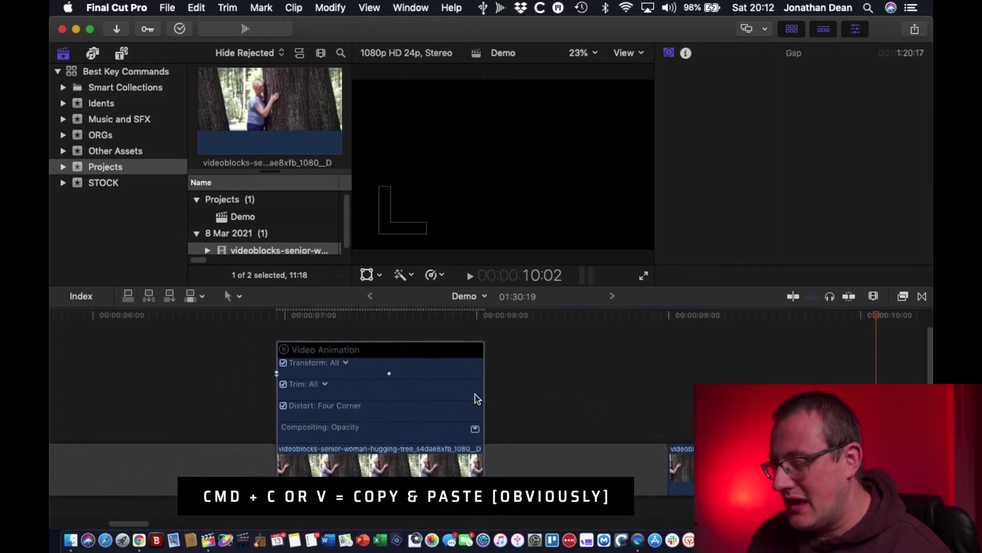
Select both Transform keyframes in the animated clip's video animation and copy them.
{"action": "left_click", "coordinate": [447, 379], "text": "alt"}
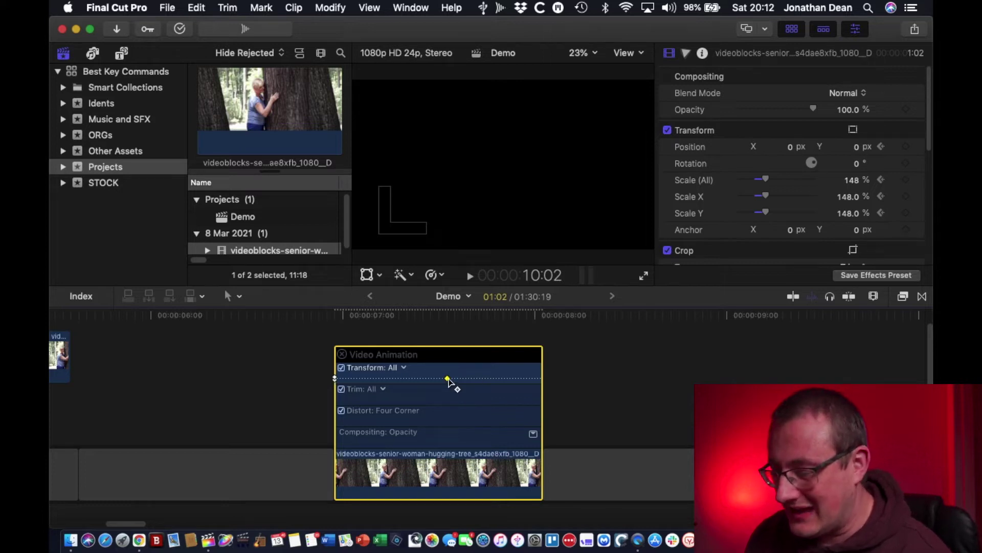
{"action": "left_click", "coordinate": [335, 378], "text": "alt"}
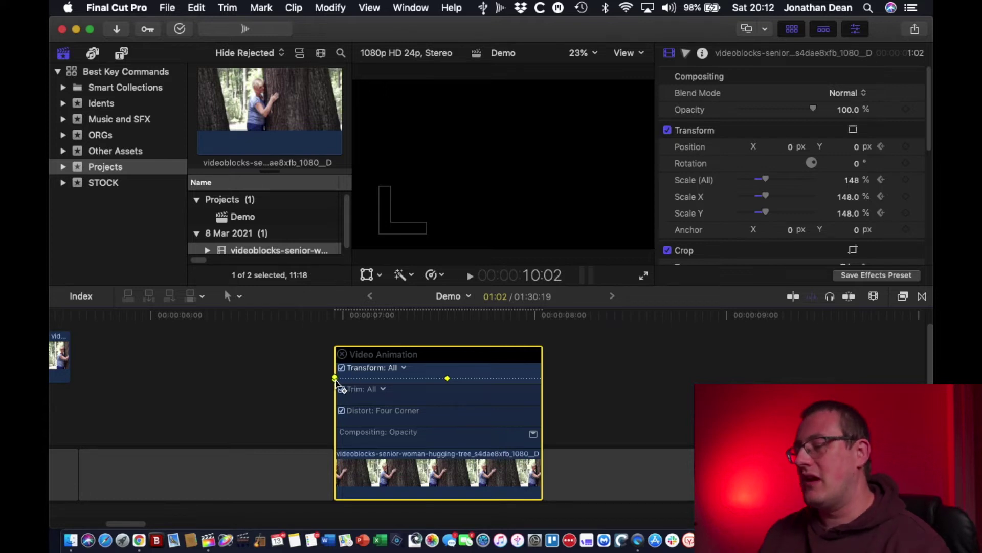
{"action": "scroll", "coordinate": [545, 394], "scroll_direction": "right", "scroll_amount": 5}
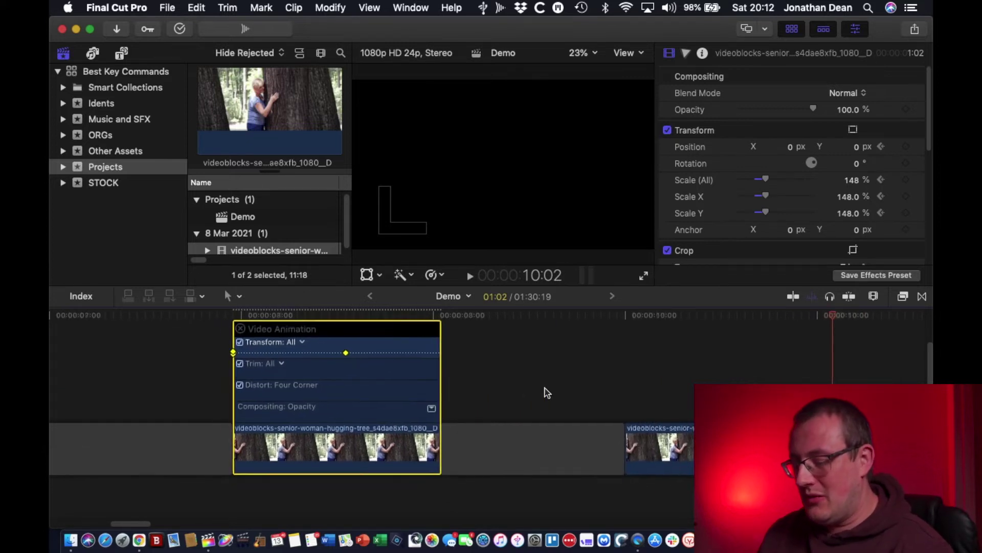
{"action": "scroll", "coordinate": [546, 393], "scroll_direction": "left", "scroll_amount": 1}
{"action": "key", "text": "alt+shift+c"}
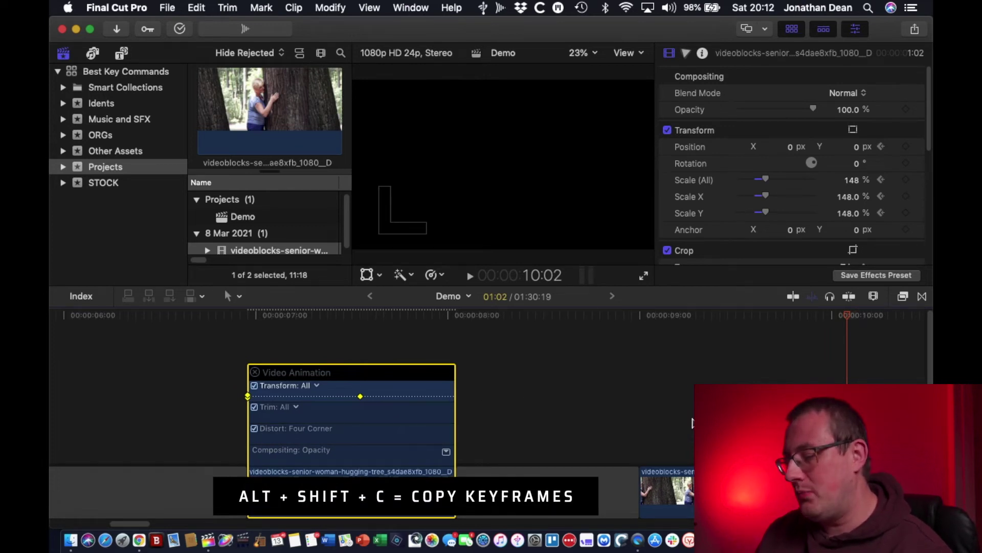
{"action": "scroll", "coordinate": [348, 370], "scroll_direction": "down", "scroll_amount": 3}
{"action": "scroll", "coordinate": [348, 370], "scroll_direction": "right", "scroll_amount": 2}
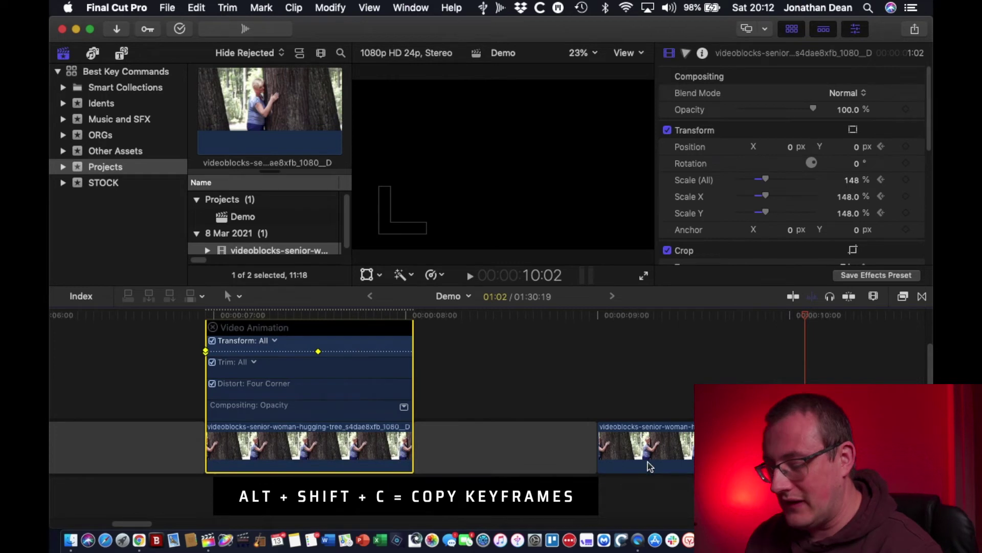
Show the video animation of the clip at 9:00, paste the copied keyframes into its Transform track at 9:00 and play it.
{"action": "left_click", "coordinate": [651, 449]}
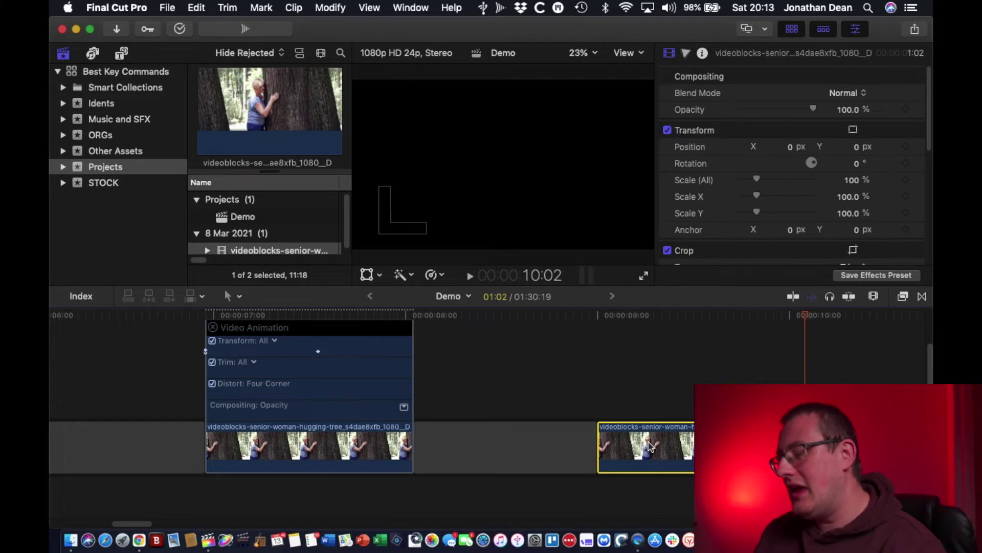
{"action": "key", "text": "ctrl+v"}
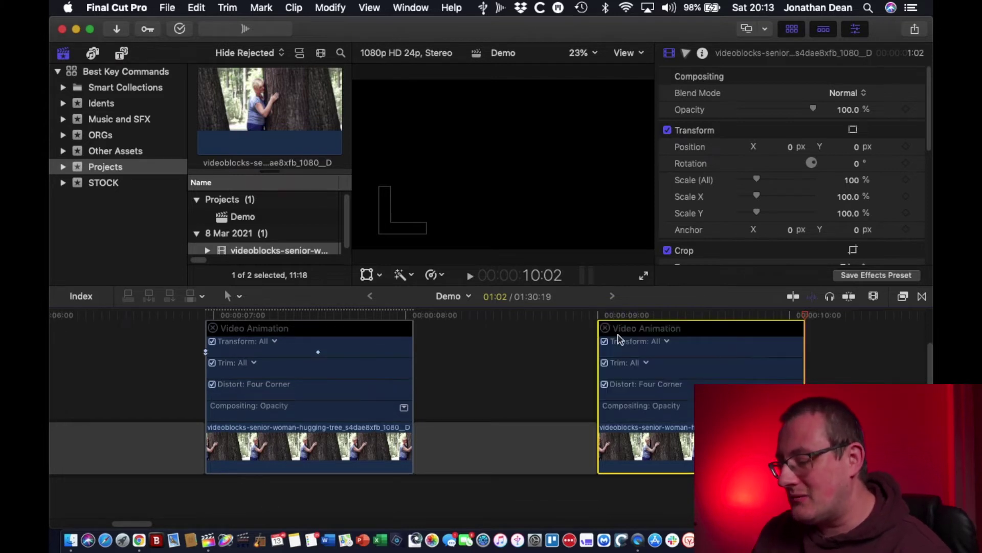
{"action": "left_click", "coordinate": [622, 352]}
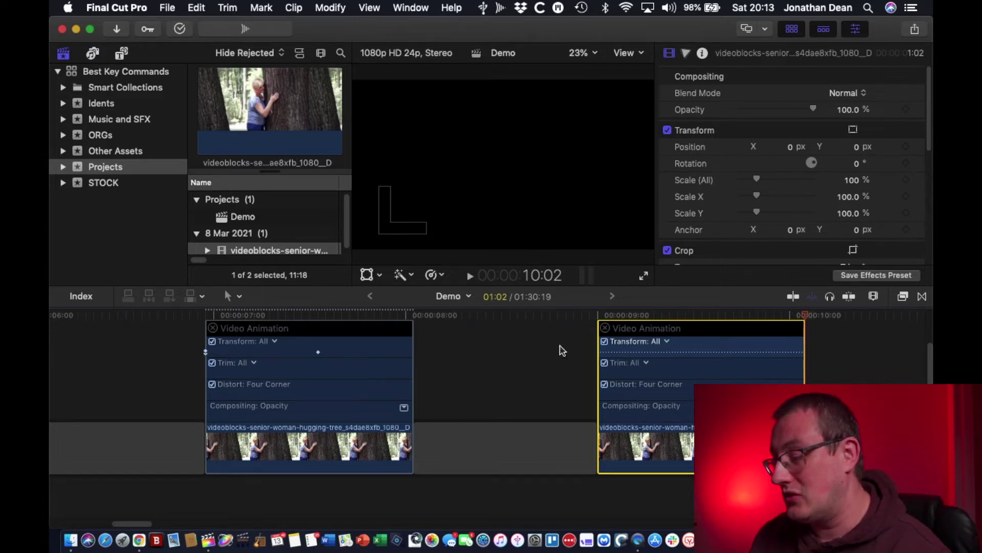
{"action": "left_click", "coordinate": [602, 314]}
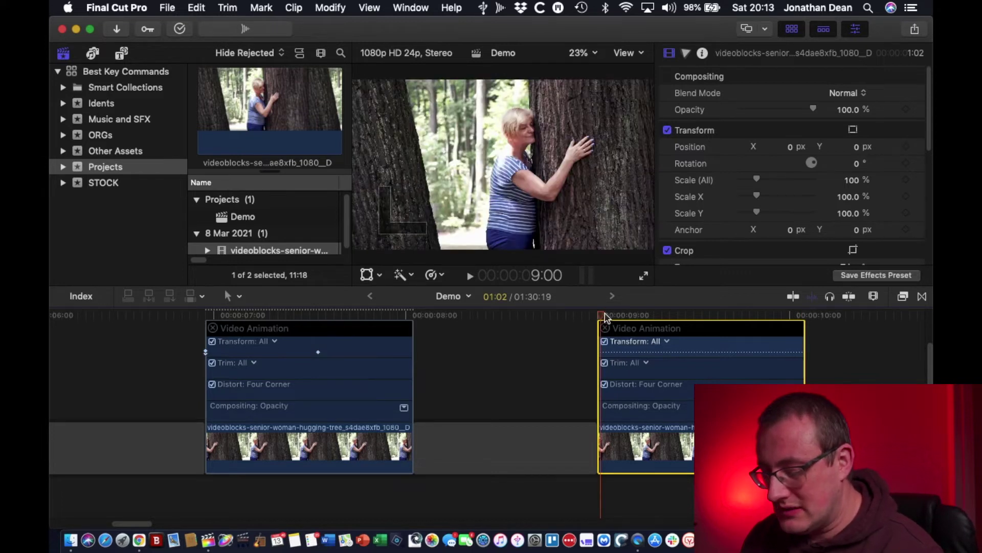
{"action": "key", "text": "alt+shift+v"}
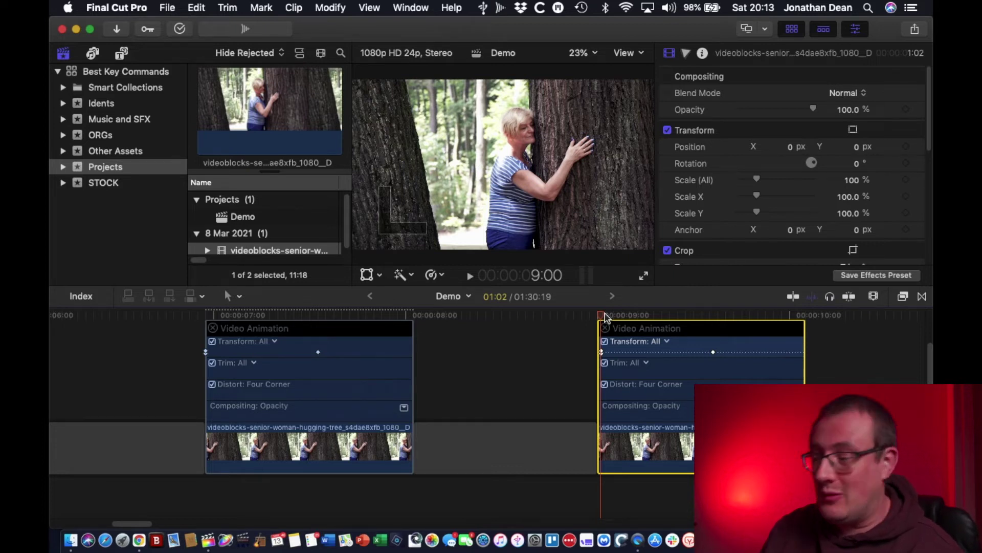
{"action": "key", "text": "space"}
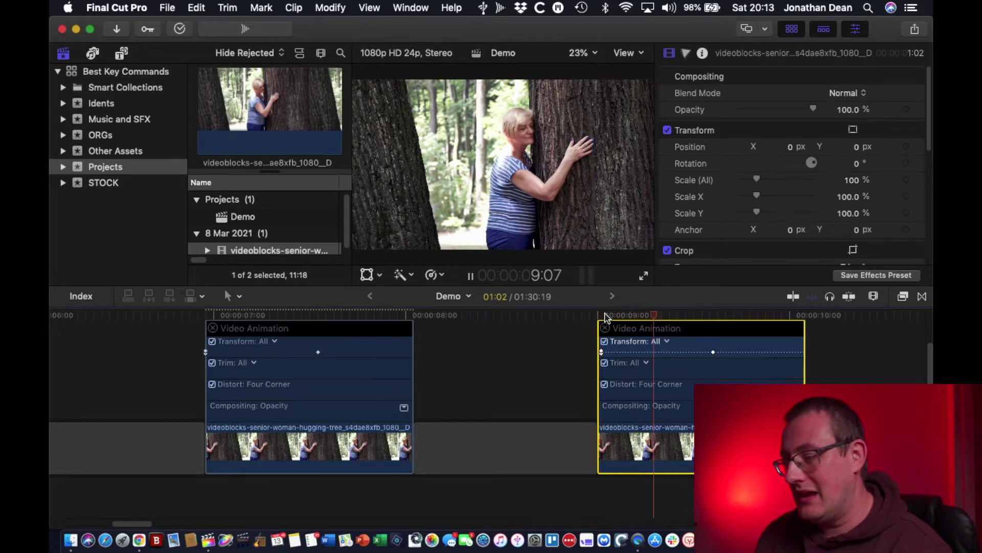
{"action": "key", "text": "space"}
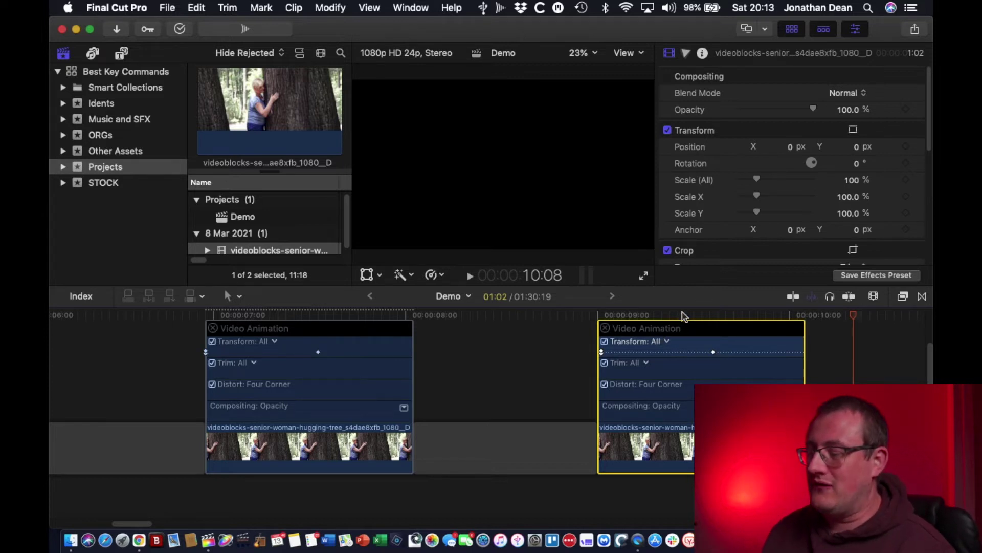
Move the second Transform keyframe of the clip at 9:00 slightly earlier and play the clip from its start.
{"action": "left_click", "coordinate": [695, 315]}
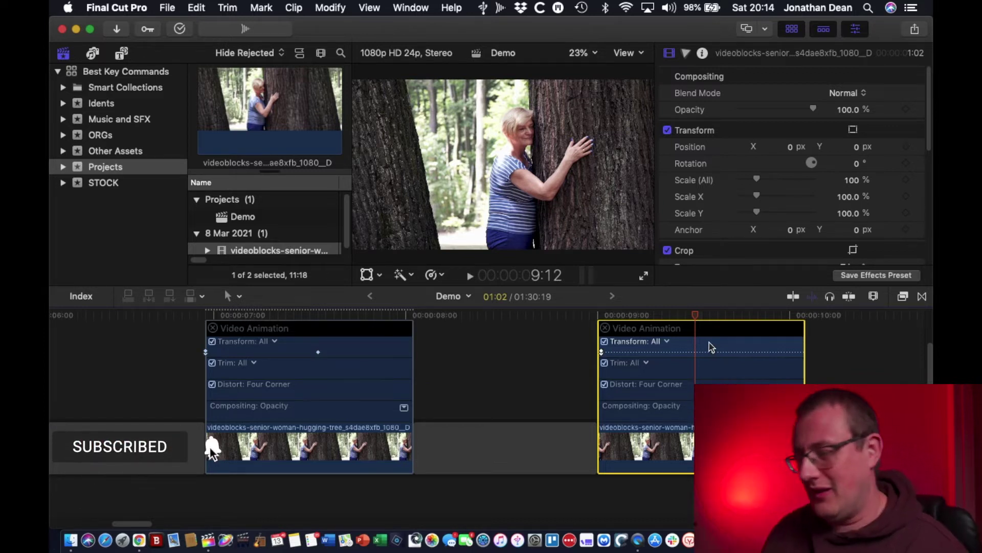
{"action": "left_click", "coordinate": [713, 352], "text": "alt"}
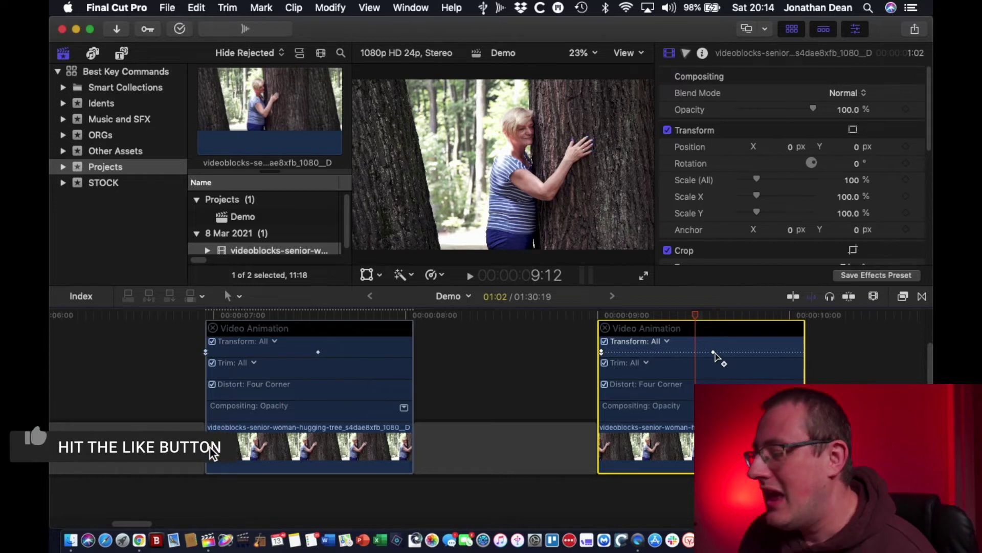
{"action": "mouse_move", "coordinate": [714, 352]}
{"action": "left_mouse_down"}
{"action": "mouse_move", "coordinate": [745, 353]}
{"action": "mouse_move", "coordinate": [709, 352]}
{"action": "left_mouse_up"}
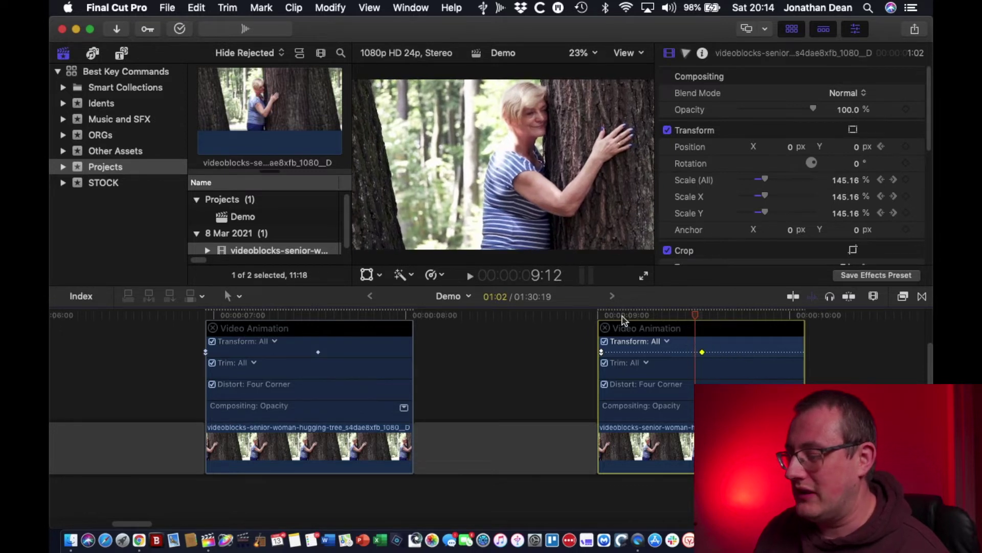
{"action": "left_click", "coordinate": [596, 317]}
{"action": "key", "text": "space"}
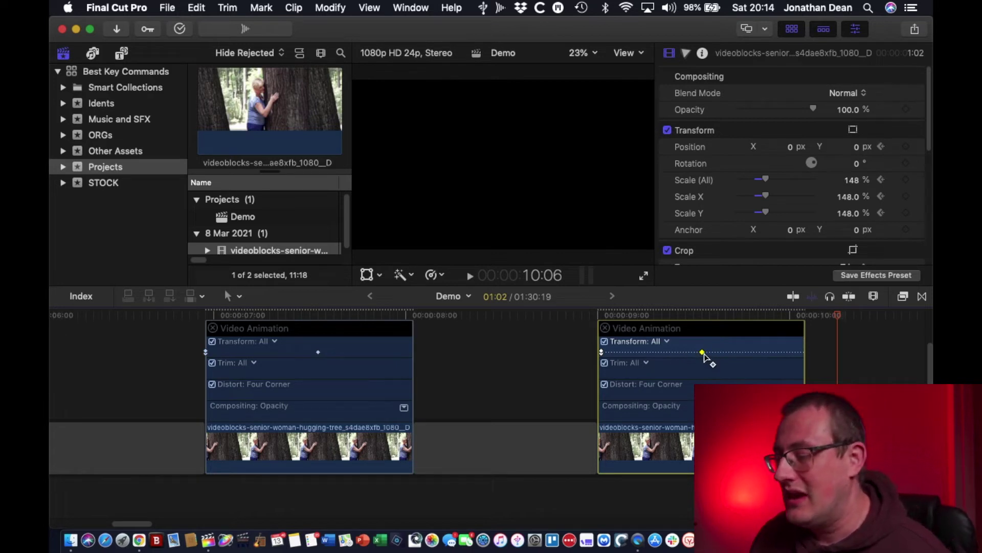
Hide the video animation on both clips and stack the 9:00 clip directly above the clip near 7:00.
{"action": "left_click", "coordinate": [605, 328]}
{"action": "left_click", "coordinate": [212, 327]}
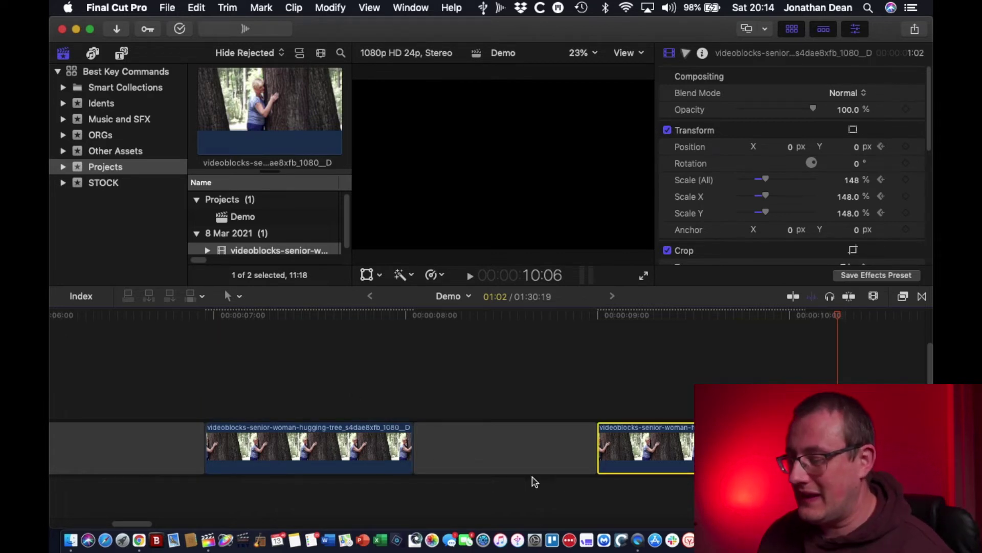
{"action": "left_click_drag", "start_coordinate": [677, 465], "coordinate": [288, 396]}
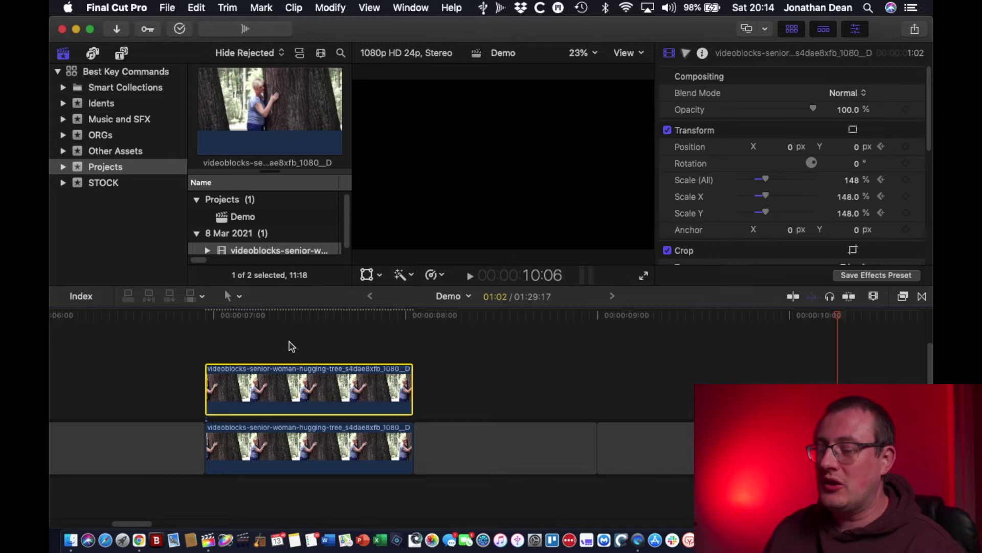
{"action": "scroll", "coordinate": [292, 347], "scroll_direction": "left", "scroll_amount": 4}
{"action": "scroll", "coordinate": [292, 346], "scroll_direction": "up", "scroll_amount": 2}
{"action": "scroll", "coordinate": [292, 346], "scroll_direction": "down", "scroll_amount": 2}
{"action": "scroll", "coordinate": [292, 346], "scroll_direction": "left", "scroll_amount": 1}
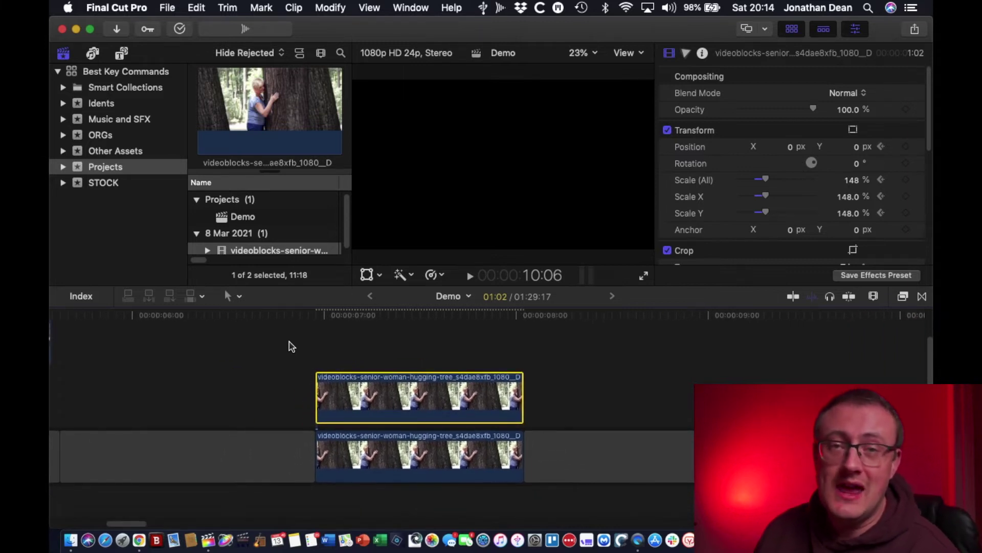
Combine the two stacked clips near 7:00 into a compound clip named "Compound Clip" in the Projects event.
{"action": "left_click_drag", "start_coordinate": [401, 340], "coordinate": [366, 461]}
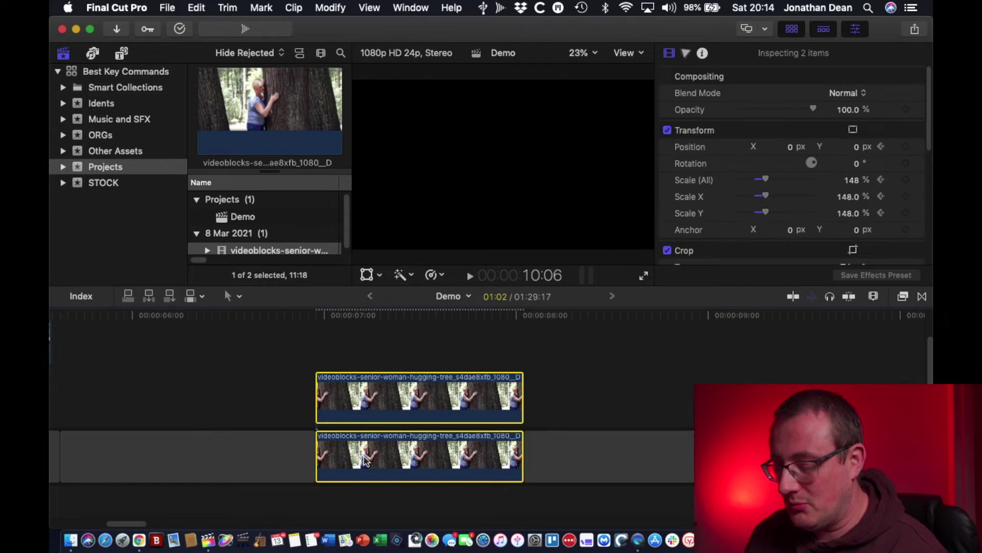
{"action": "key", "text": "alt+g"}
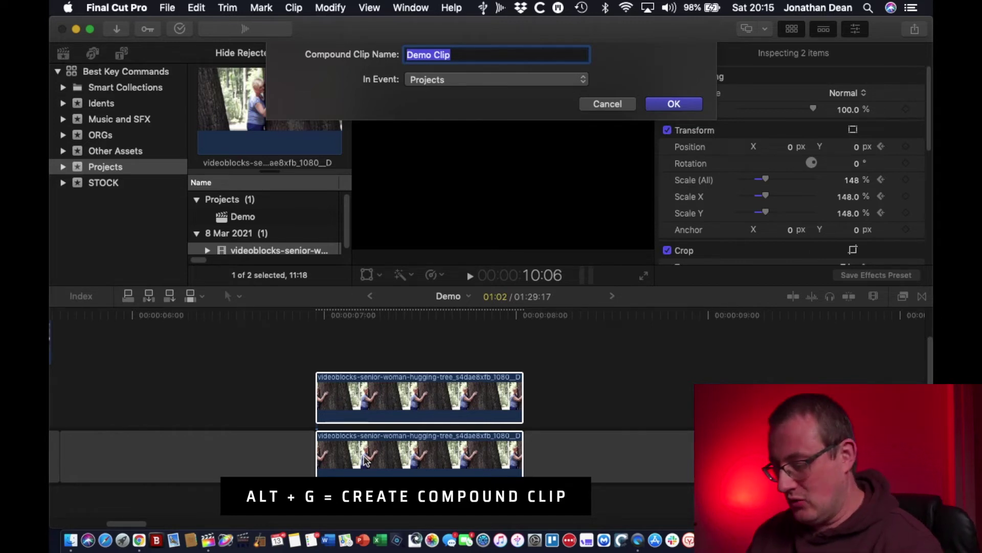
{"action": "type", "text": "Comp"}
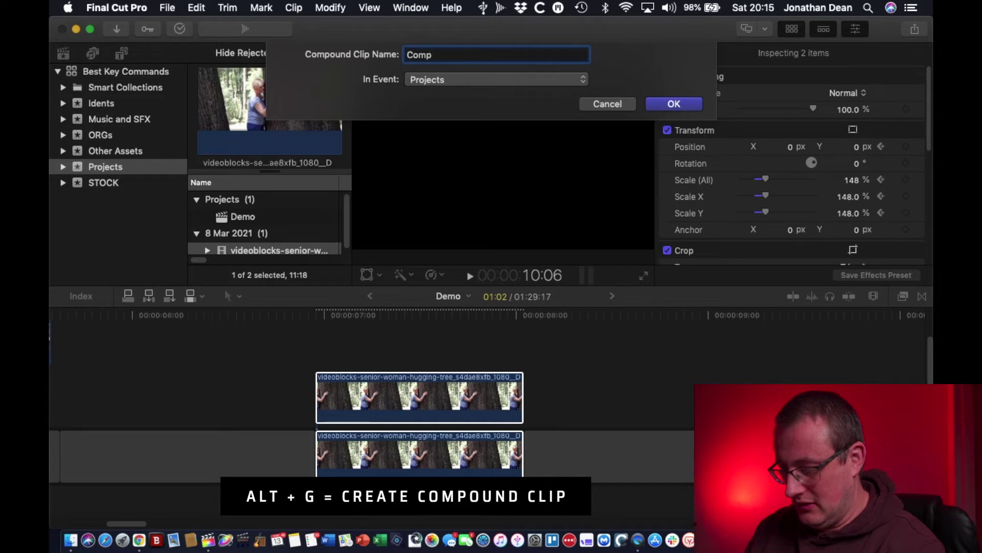
{"action": "type", "text": "ound Clip"}
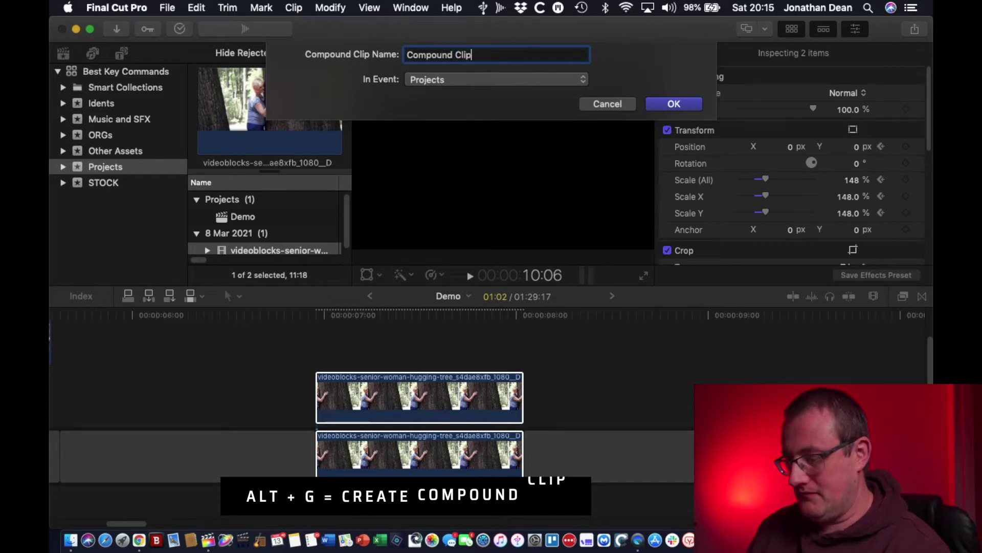
{"action": "key", "text": "Return"}
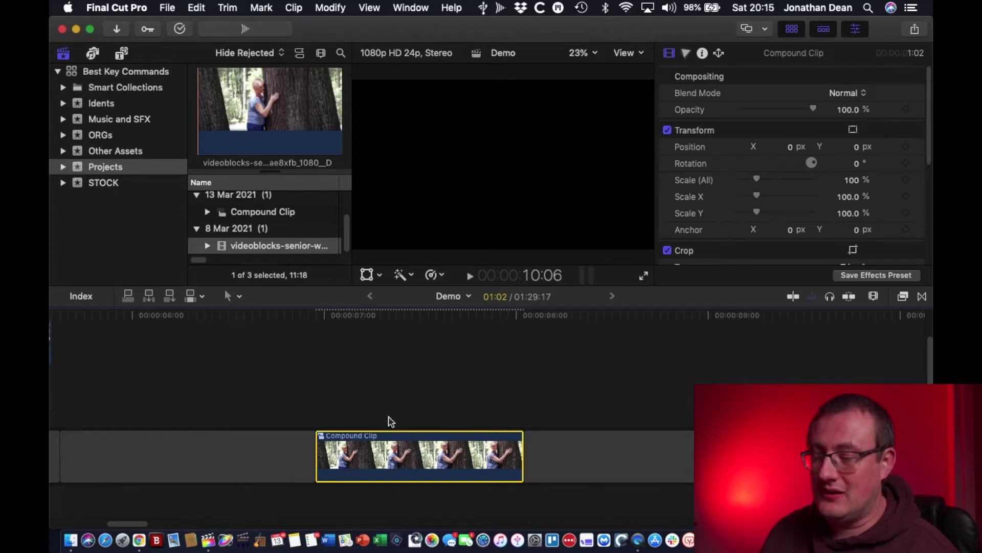
View the new compound clip in the browser, and reveal it there from its selected instance in the timeline.
{"action": "left_click", "coordinate": [250, 214]}
{"action": "left_click", "coordinate": [441, 358]}
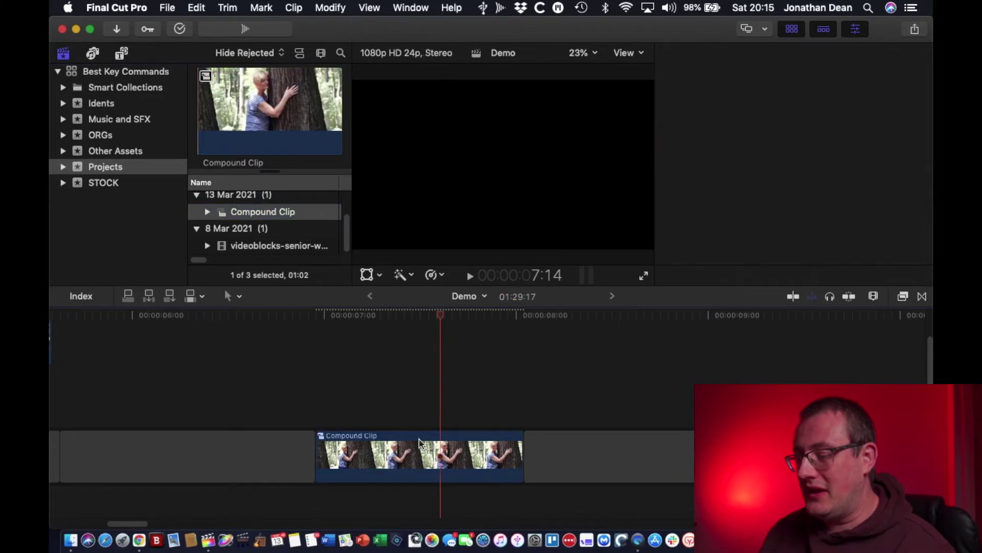
{"action": "left_click", "coordinate": [408, 460]}
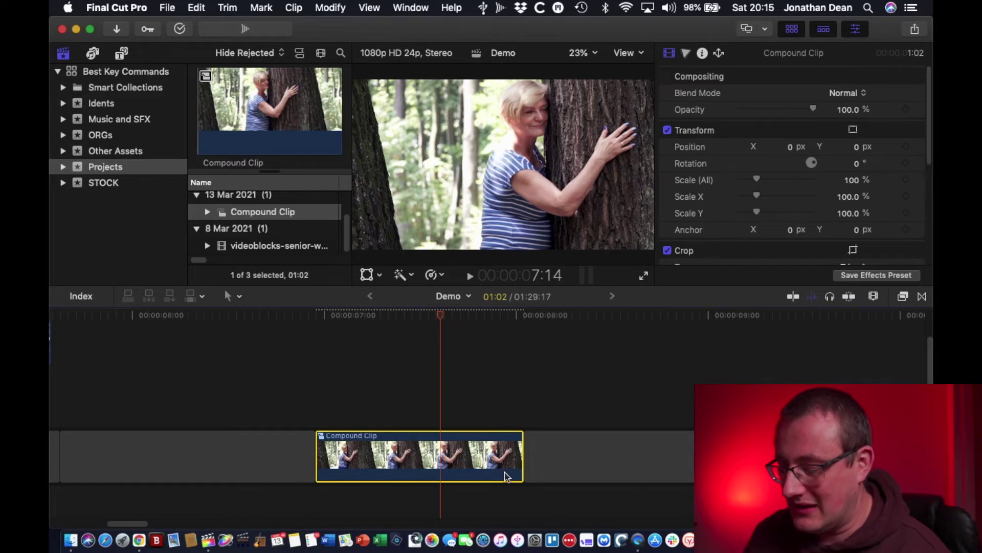
{"action": "key", "text": "shift+f"}
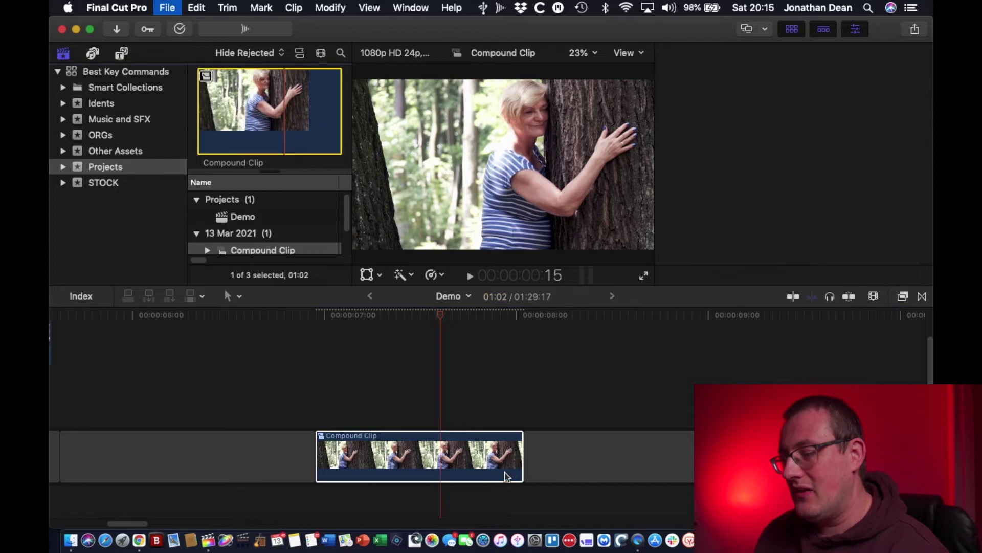
{"action": "scroll", "coordinate": [279, 236], "scroll_direction": "down", "scroll_amount": 1}
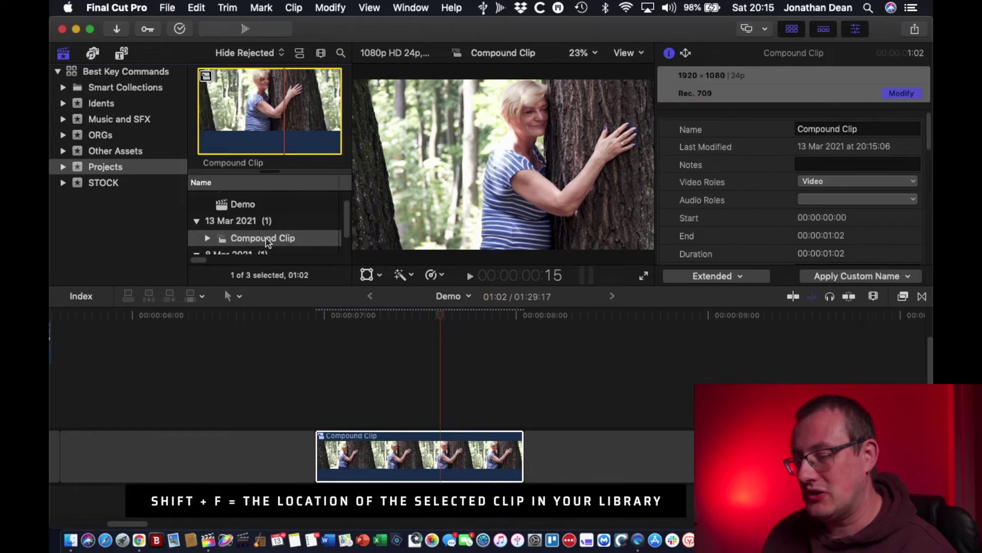
Switch the browser to the Idents event and reveal the timeline's compound clip in its own event again.
{"action": "left_click", "coordinate": [113, 183]}
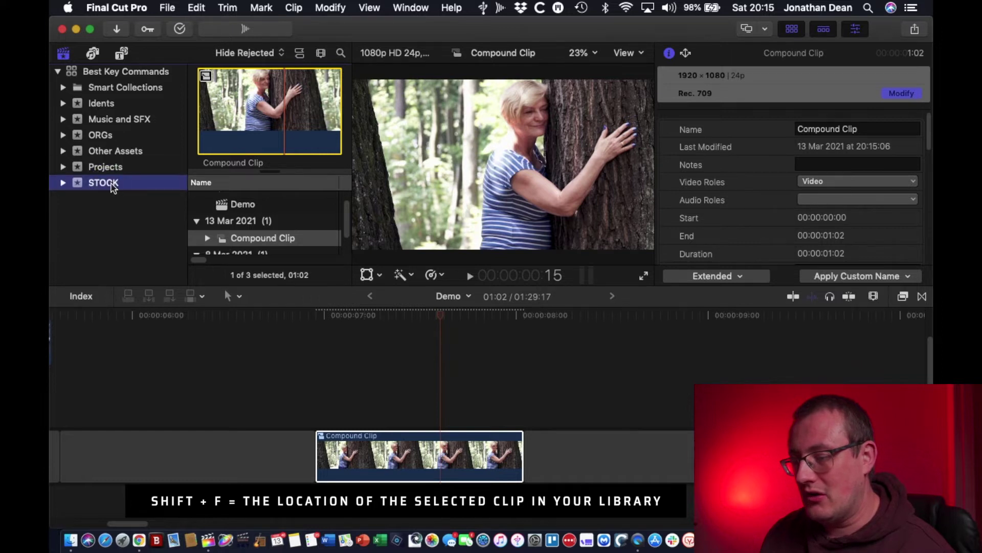
{"action": "left_click", "coordinate": [102, 104]}
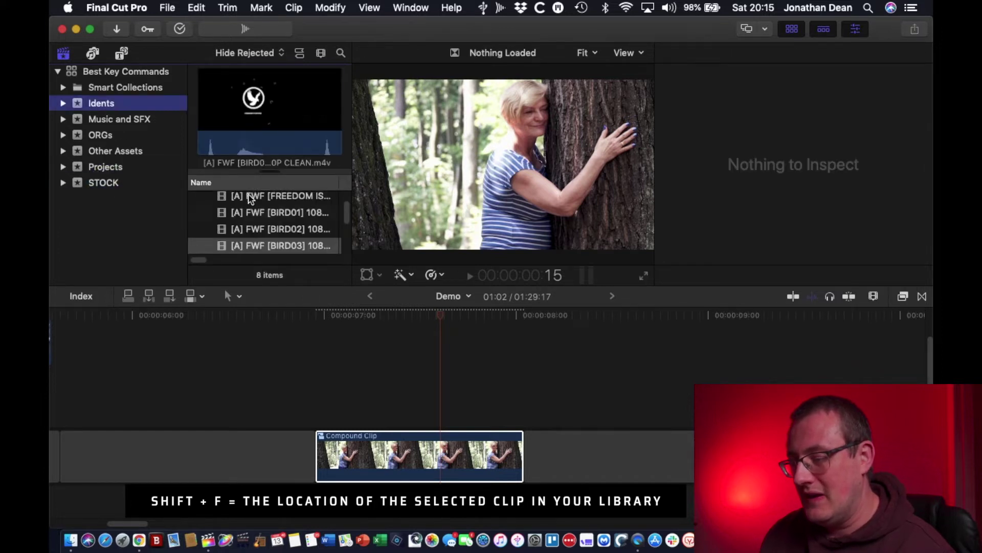
{"action": "left_click", "coordinate": [414, 450]}
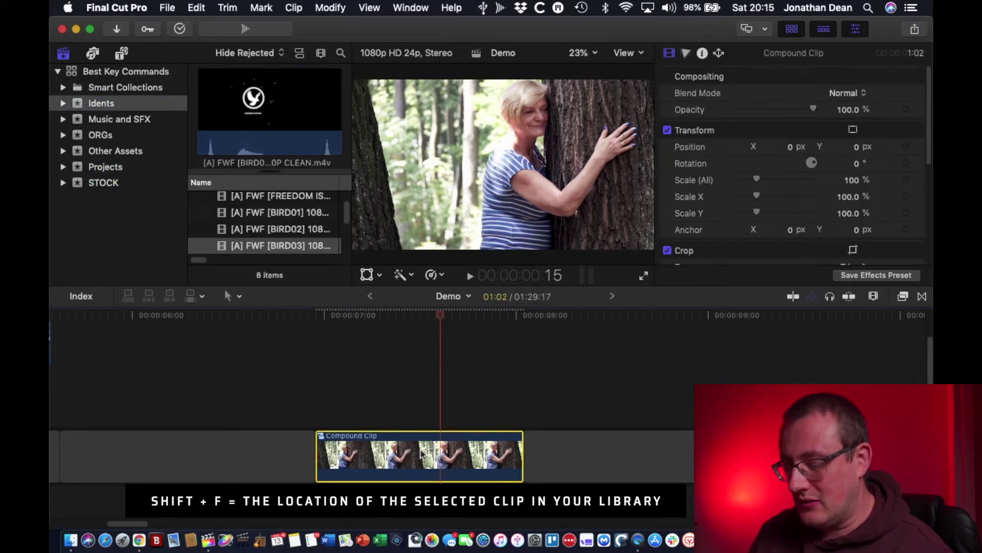
{"action": "key", "text": "shift+f"}
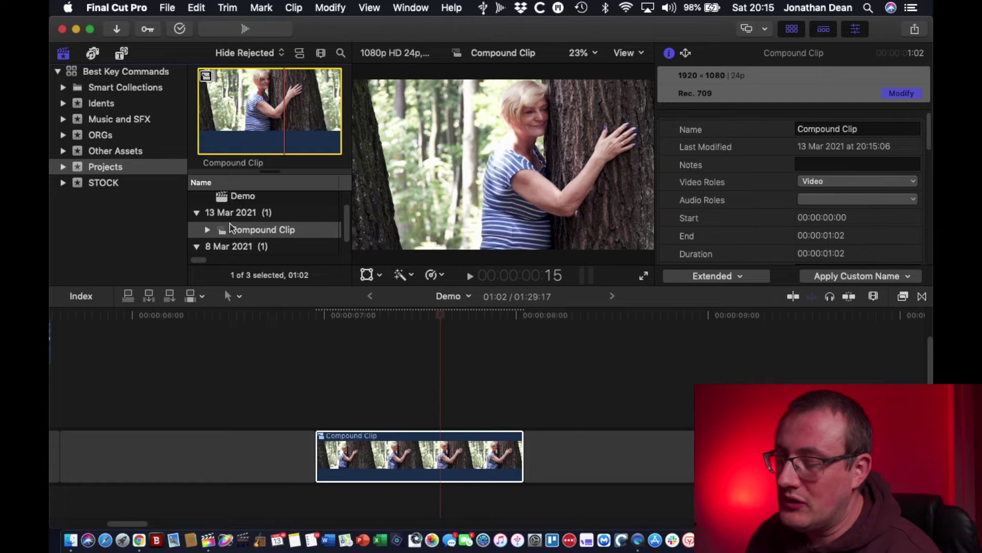
Reveal the source file of the top-layer clip near 5:00 in Finder and select the Best Key Commands library that contains it.
{"action": "left_click", "coordinate": [425, 463]}
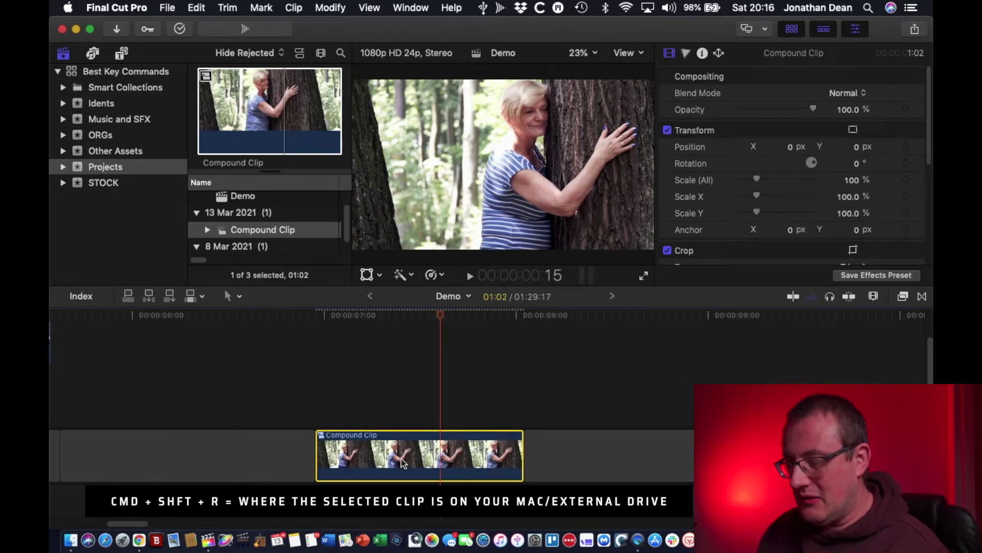
{"action": "key", "text": "shift+super+g"}
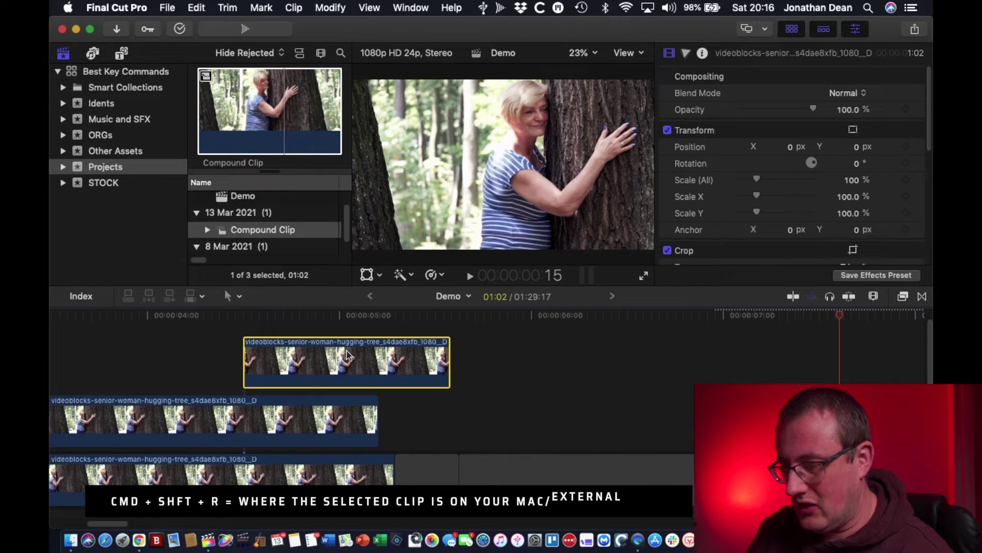
{"action": "key", "text": "super+shift+r"}
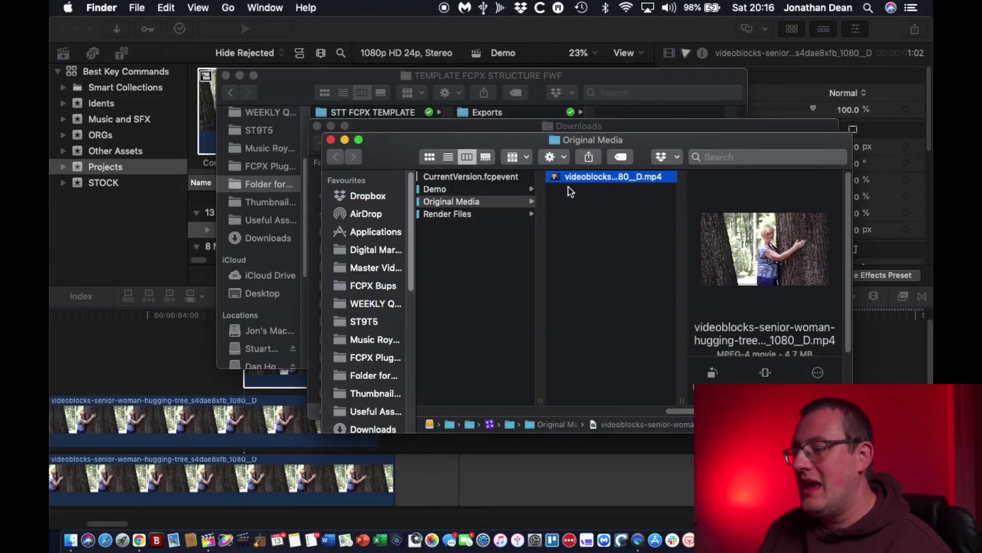
{"action": "scroll", "coordinate": [495, 277], "scroll_direction": "left", "scroll_amount": 10}
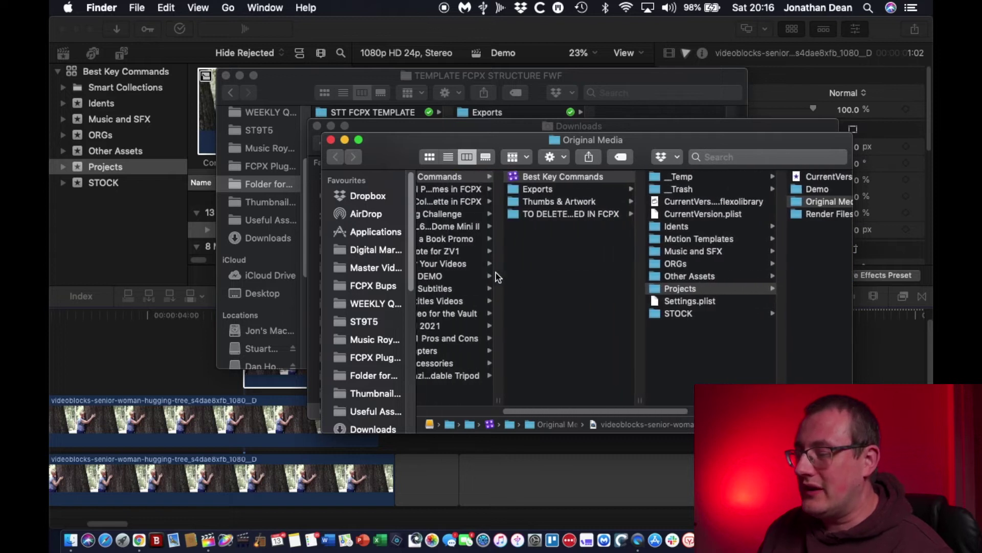
{"action": "left_click", "coordinate": [519, 179]}
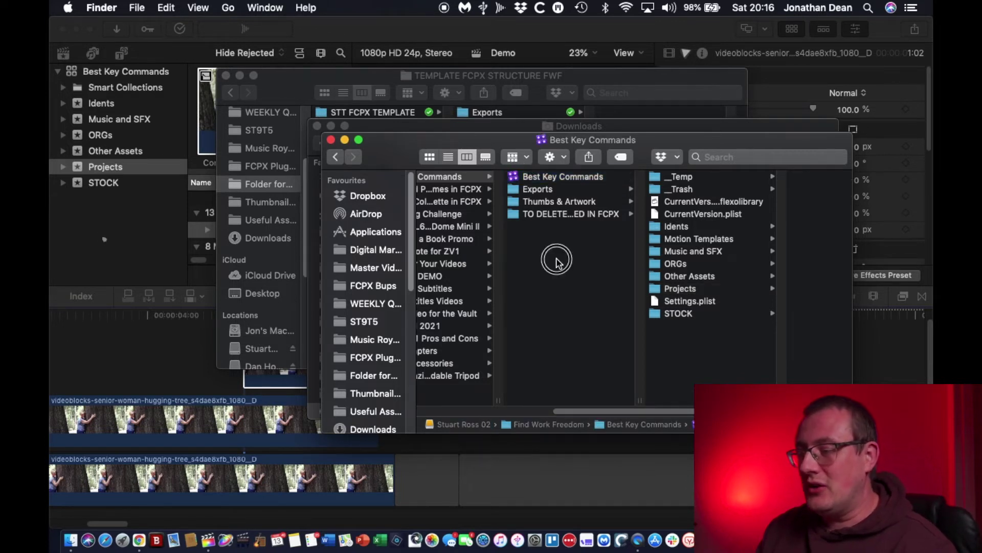
Close the open Finder windows and return to Final Cut Pro.
{"action": "left_click", "coordinate": [330, 140]}
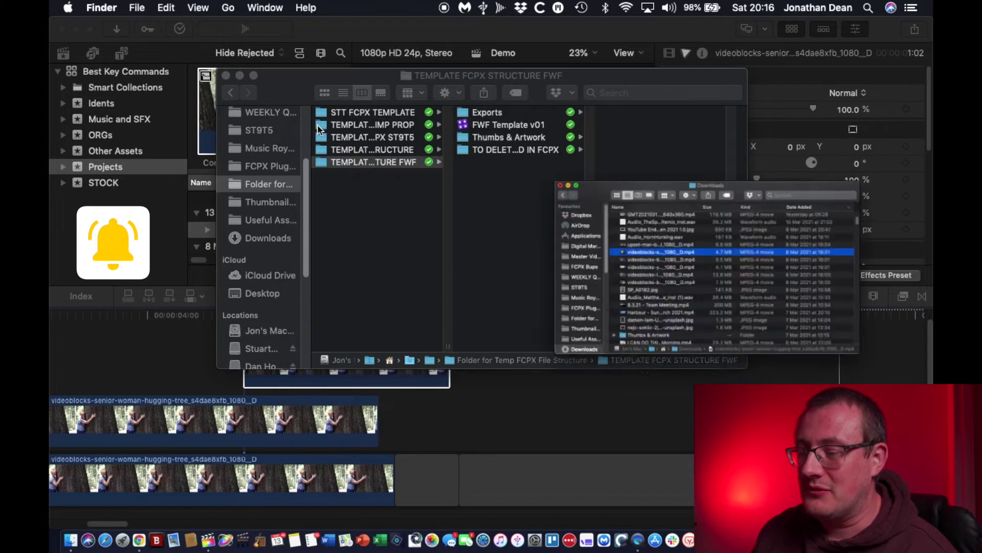
{"action": "left_click", "coordinate": [317, 126]}
{"action": "left_click", "coordinate": [225, 76]}
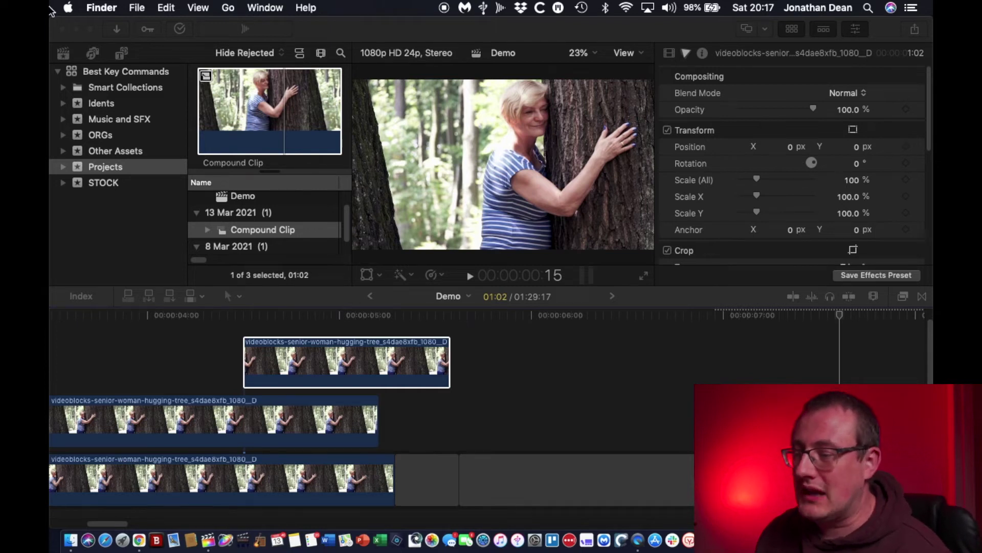
{"action": "left_click", "coordinate": [121, 29]}
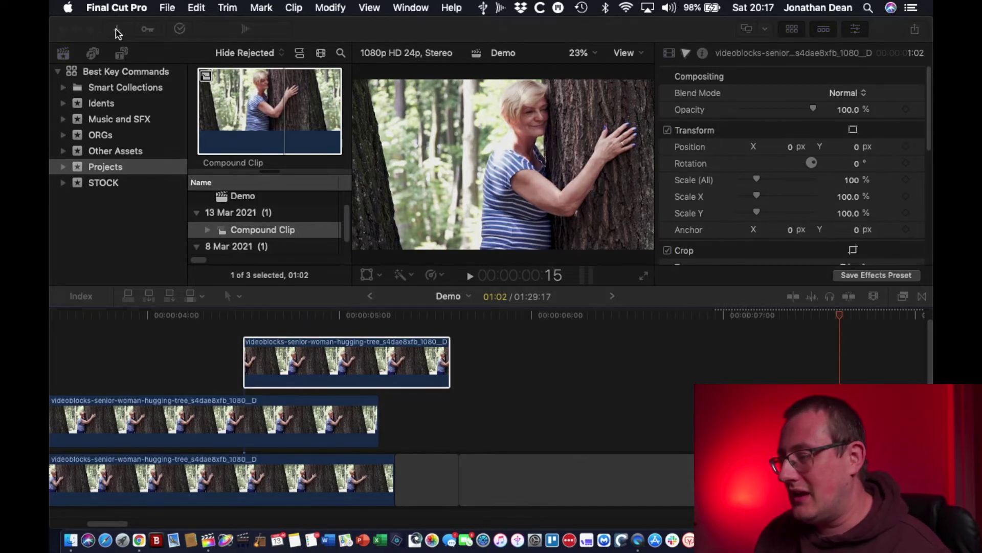
Open the Media Import window to view the import options and close it without importing anything.
{"action": "left_click", "coordinate": [118, 30]}
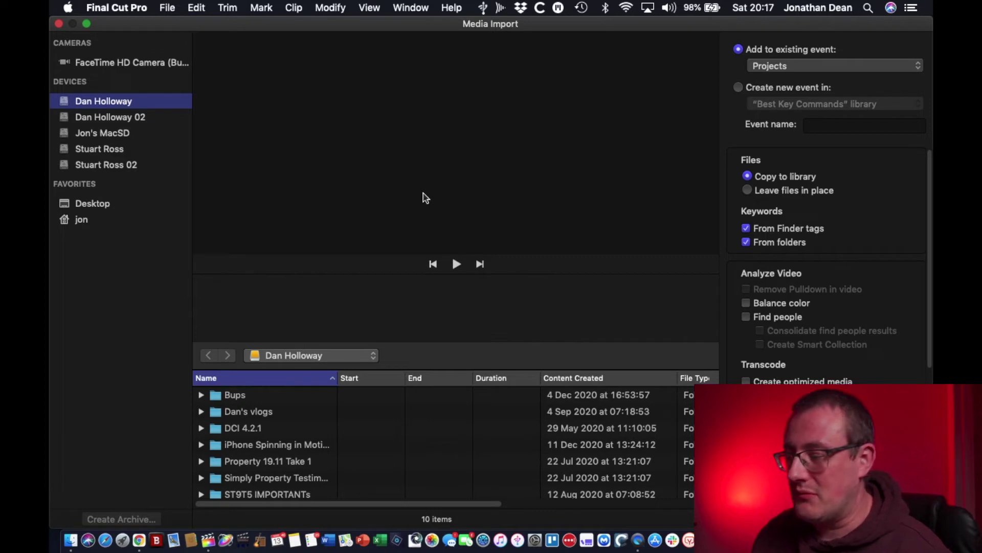
{"action": "left_click", "coordinate": [60, 25]}
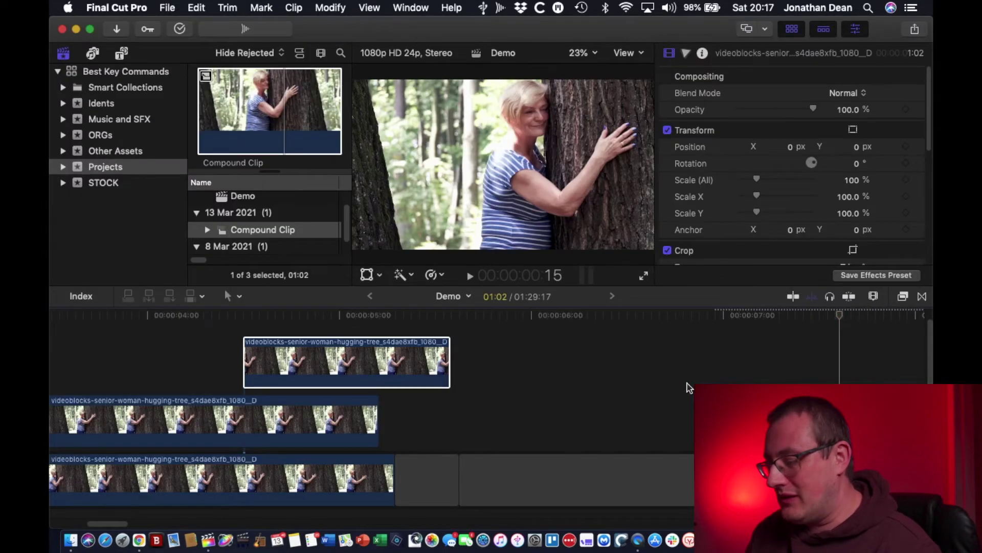
Select the compound clip near 7:00 in the timeline and break it apart into its original clips.
{"action": "scroll", "coordinate": [687, 388], "scroll_direction": "right", "scroll_amount": 5}
{"action": "left_click", "coordinate": [560, 446]}
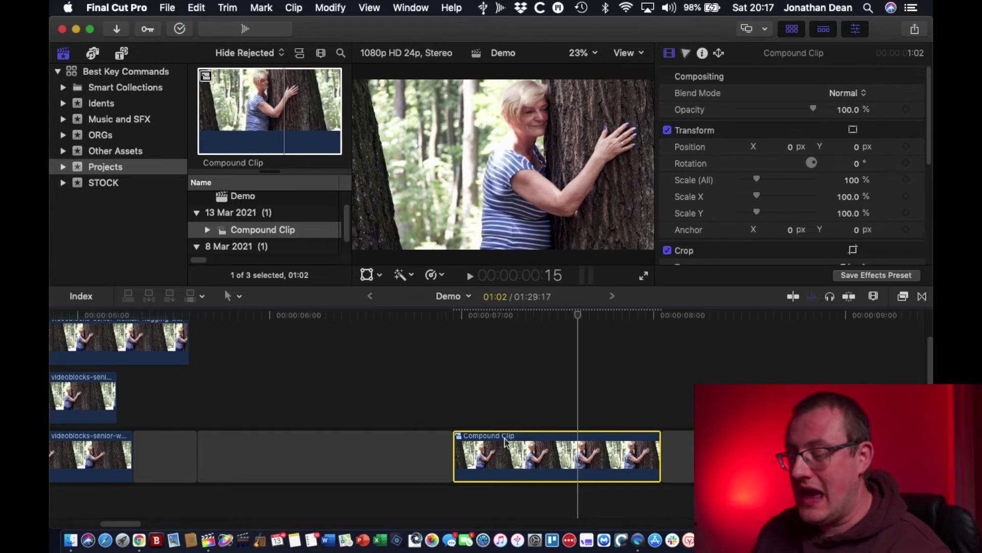
{"action": "scroll", "coordinate": [551, 446], "scroll_direction": "right", "scroll_amount": 5}
{"action": "scroll", "coordinate": [551, 446], "scroll_direction": "left", "scroll_amount": 1}
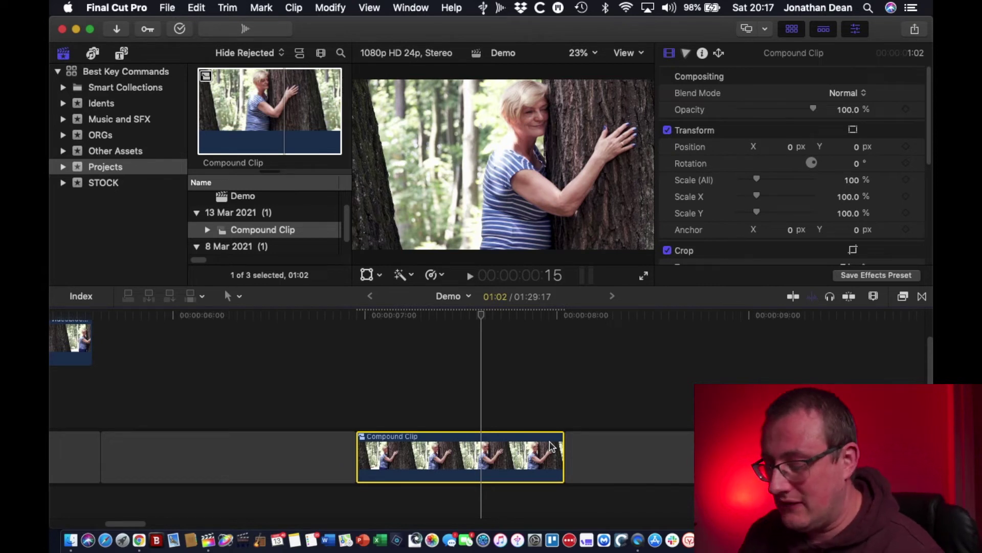
{"action": "key", "text": "super+shift+g"}
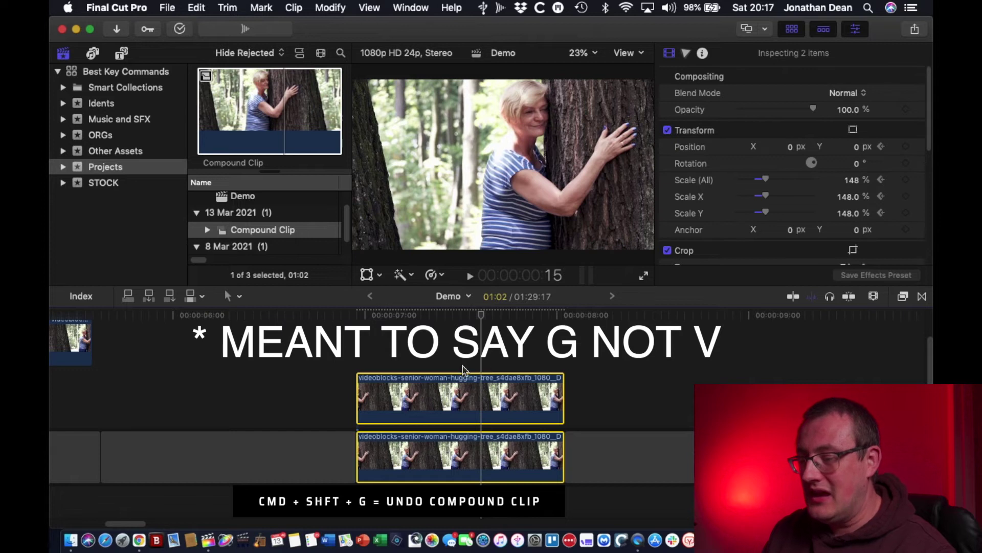
Select the Compound Clip in the browser to inspect its information, and return to the timeline.
{"action": "left_click", "coordinate": [281, 233]}
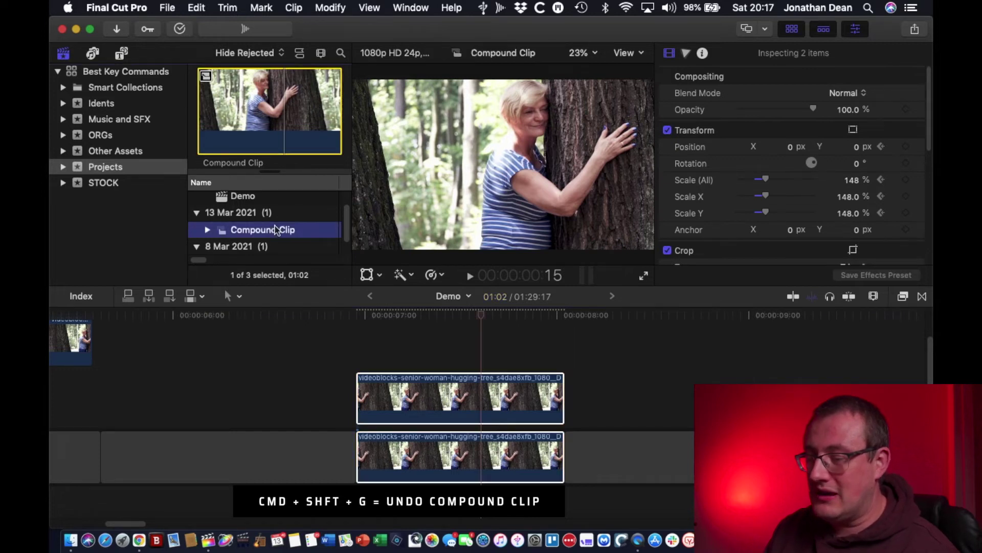
{"action": "key", "text": "Return"}
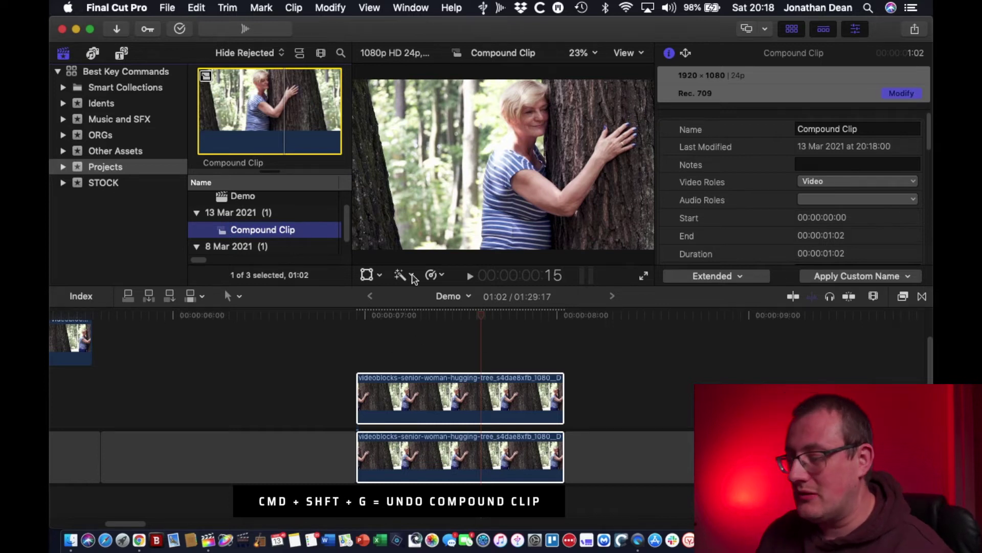
{"action": "left_click", "coordinate": [441, 352]}
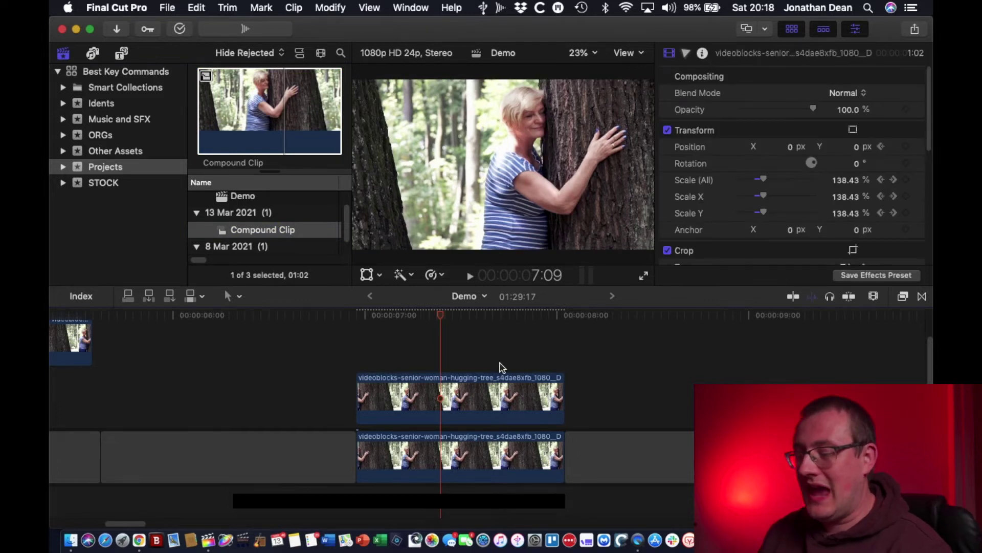
Zoom the timeline out to show all clips and place the playhead at 8:17, past the last clip.
{"action": "key", "text": "super+minus"}
{"action": "key", "text": "super+minus"}
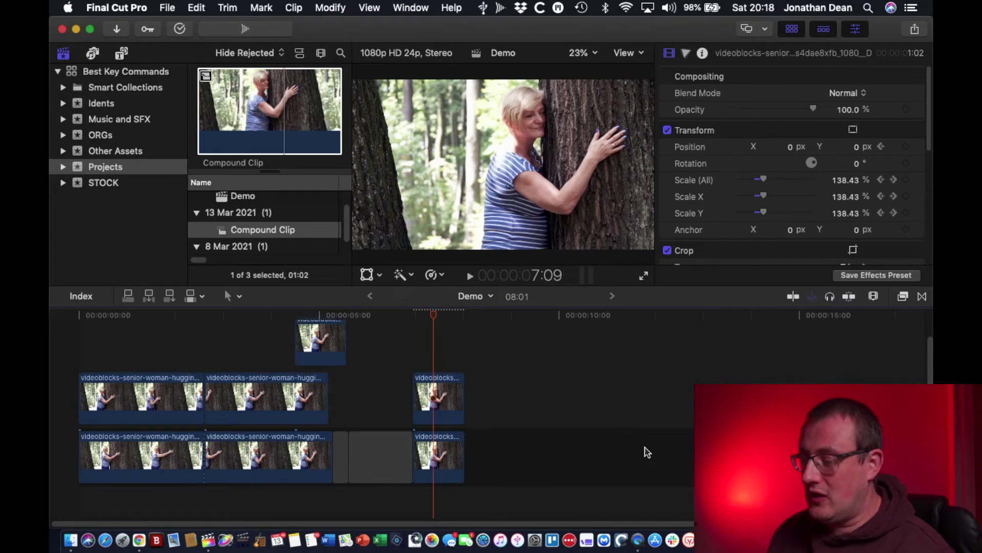
{"action": "left_click", "coordinate": [482, 430]}
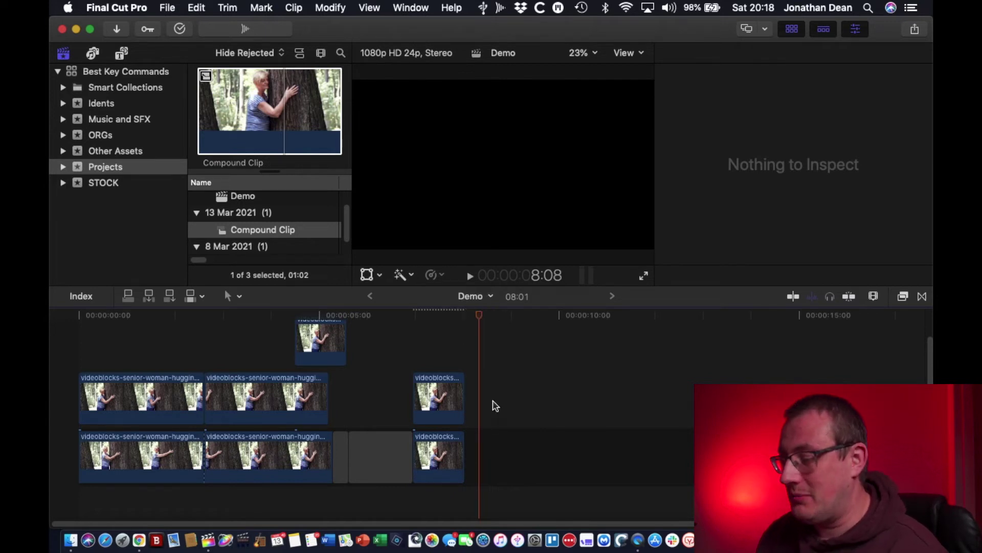
{"action": "left_click", "coordinate": [478, 315]}
{"action": "left_click", "coordinate": [507, 351]}
{"action": "left_click", "coordinate": [597, 377]}
{"action": "left_click", "coordinate": [544, 374]}
{"action": "left_click", "coordinate": [499, 466]}
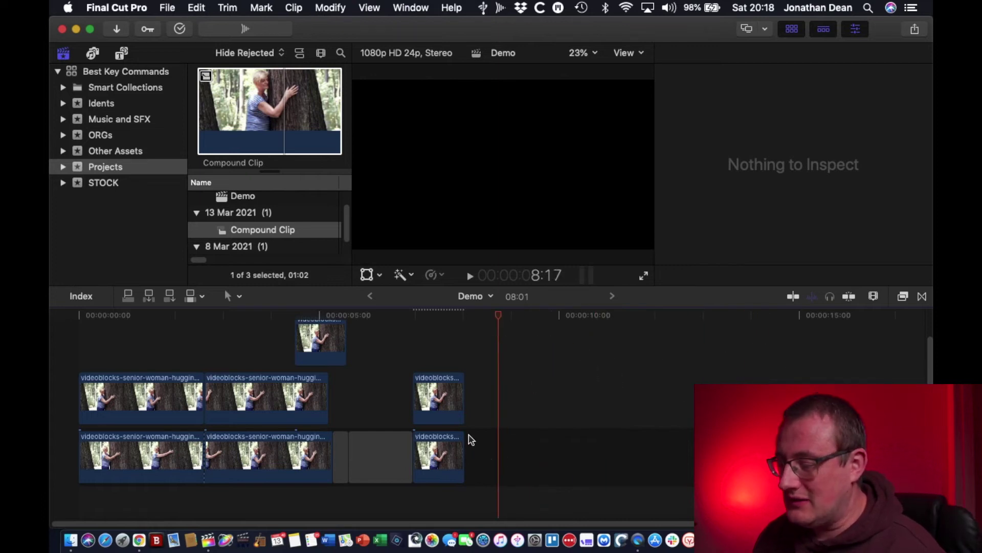
Move the last upper-layer clip to the empty end of the main storyline and back, and delete the leftover gap.
{"action": "left_click_drag", "start_coordinate": [445, 404], "coordinate": [616, 462]}
{"action": "left_click_drag", "start_coordinate": [487, 463], "coordinate": [439, 394]}
{"action": "left_click", "coordinate": [590, 458]}
{"action": "key", "text": "Delete"}
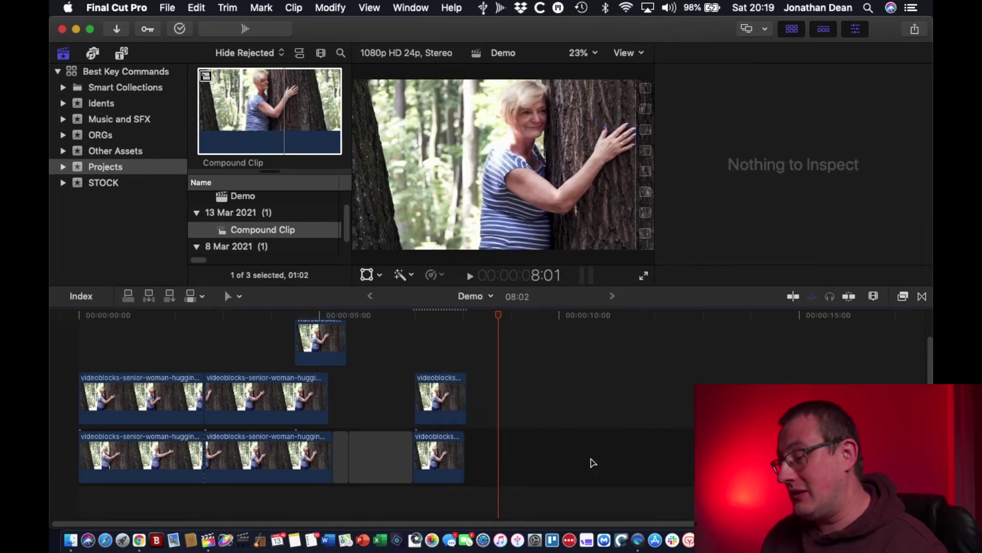
Insert a gap clip at 12:23, past the end of the Demo timeline, and delete the added grey space.
{"action": "left_click", "coordinate": [700, 320]}
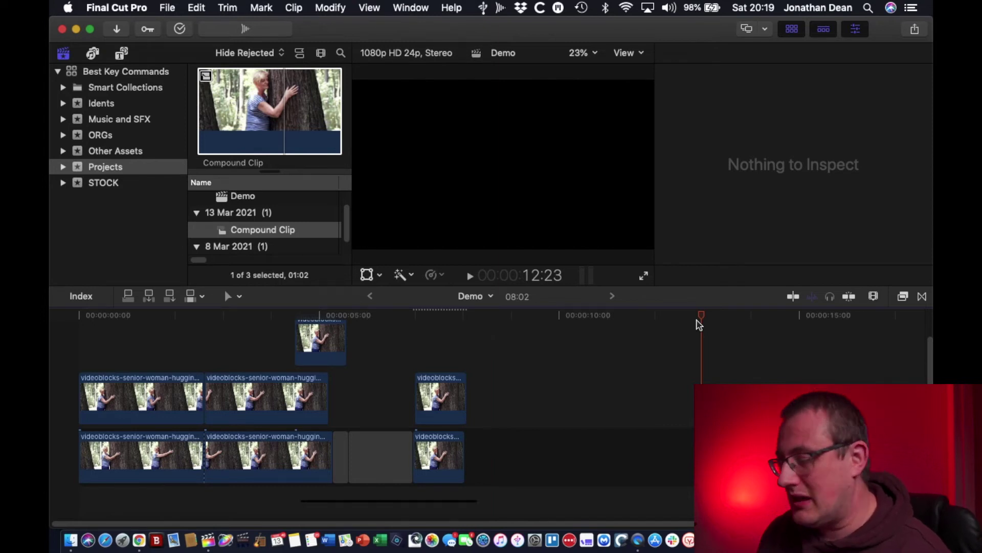
{"action": "key", "text": "alt+w"}
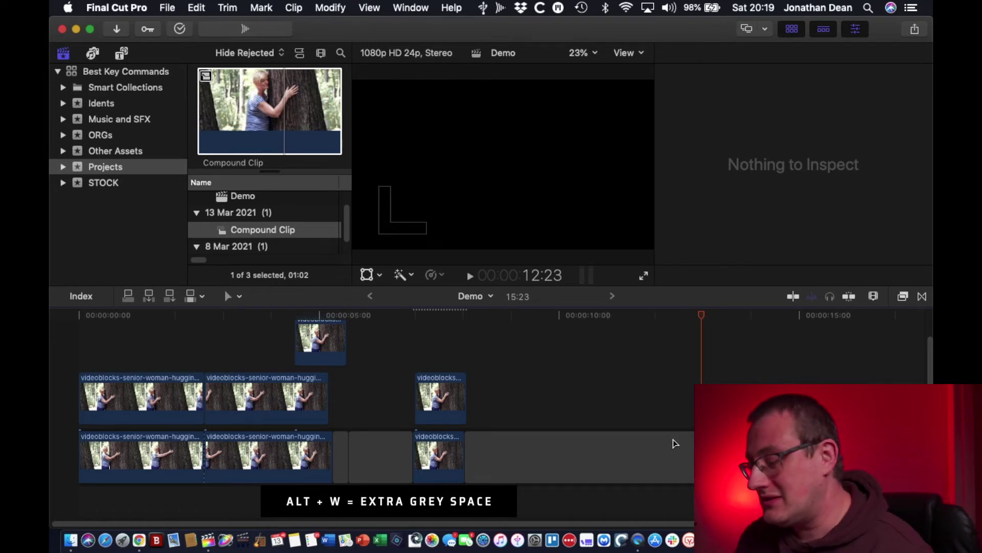
{"action": "left_click", "coordinate": [673, 450]}
{"action": "key", "text": "Delete"}
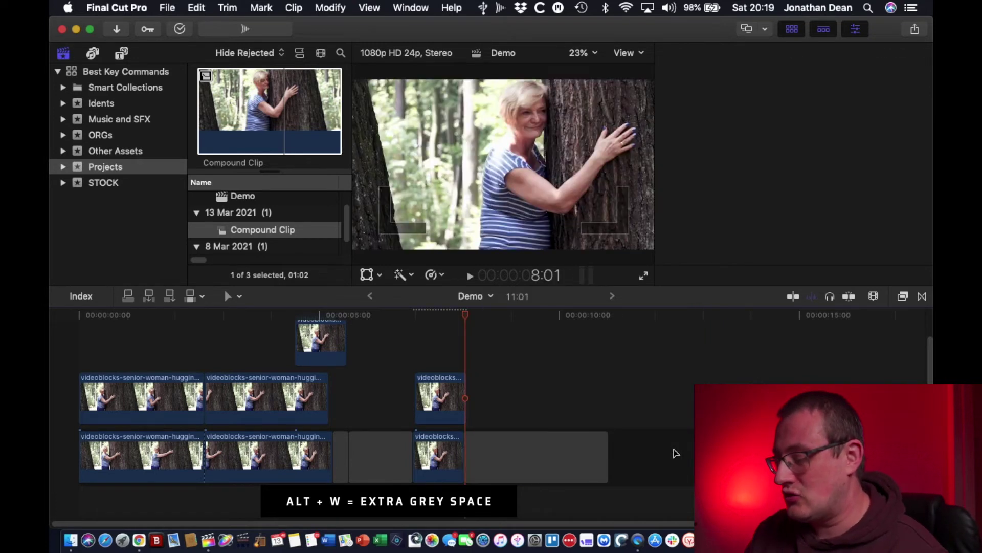
{"action": "left_click", "coordinate": [558, 472]}
{"action": "key", "text": "Delete"}
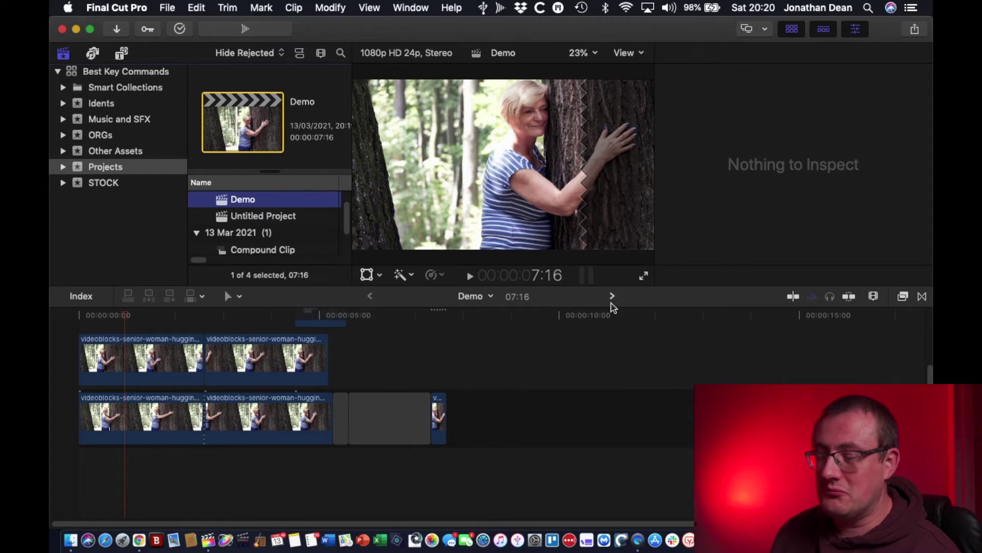
Step forward to the Untitled Project timeline and back to Demo, and view the Demo timeline's project options.
{"action": "left_click", "coordinate": [613, 297]}
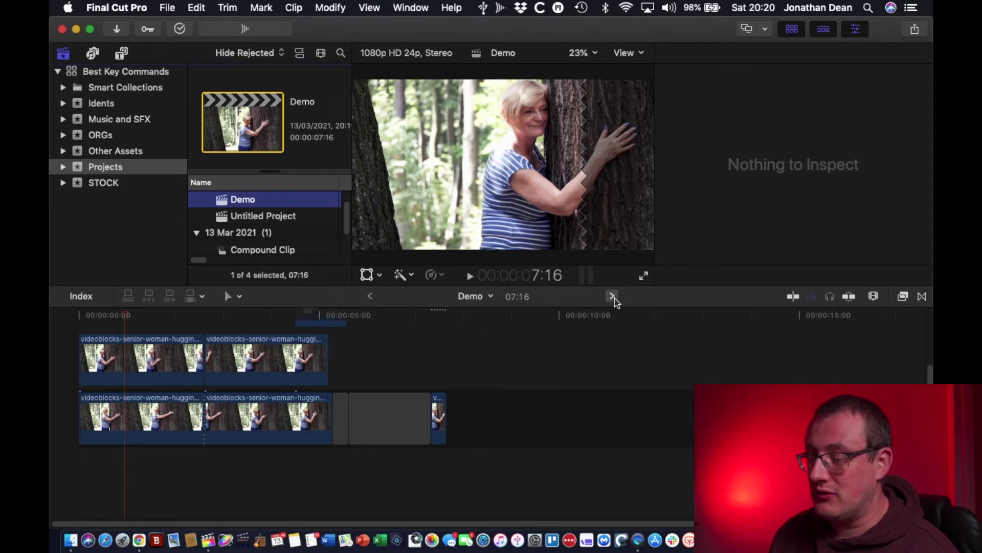
{"action": "left_click", "coordinate": [370, 296]}
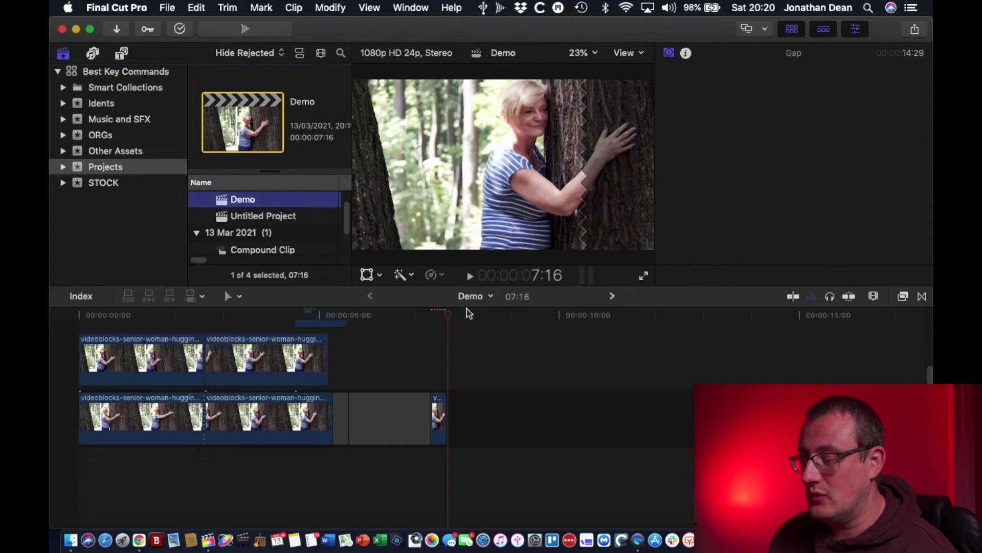
{"action": "left_click", "coordinate": [492, 298]}
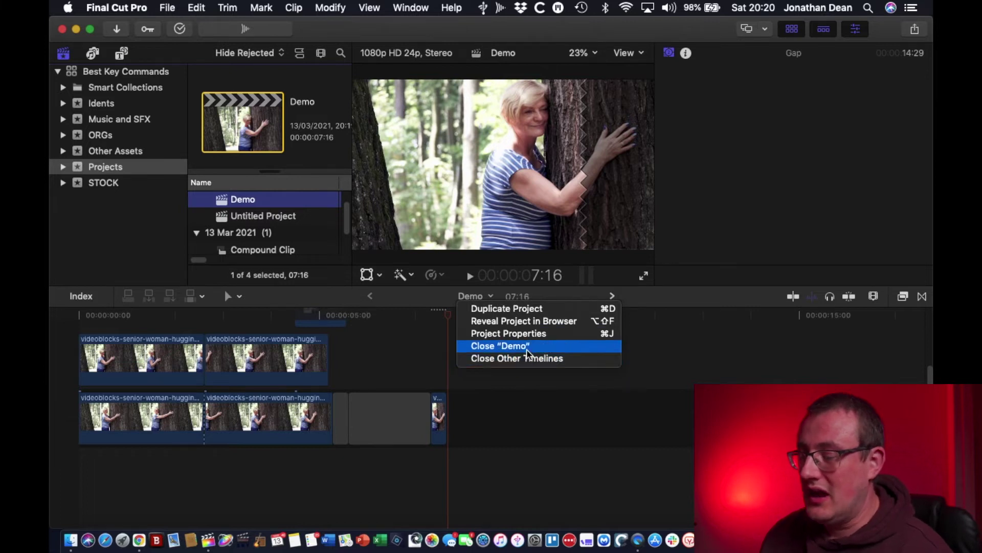
{"action": "key", "text": "Escape"}
Skip to the next open timeline, Untitled Project, and return to the Demo timeline.
{"action": "key", "text": "shift+z"}
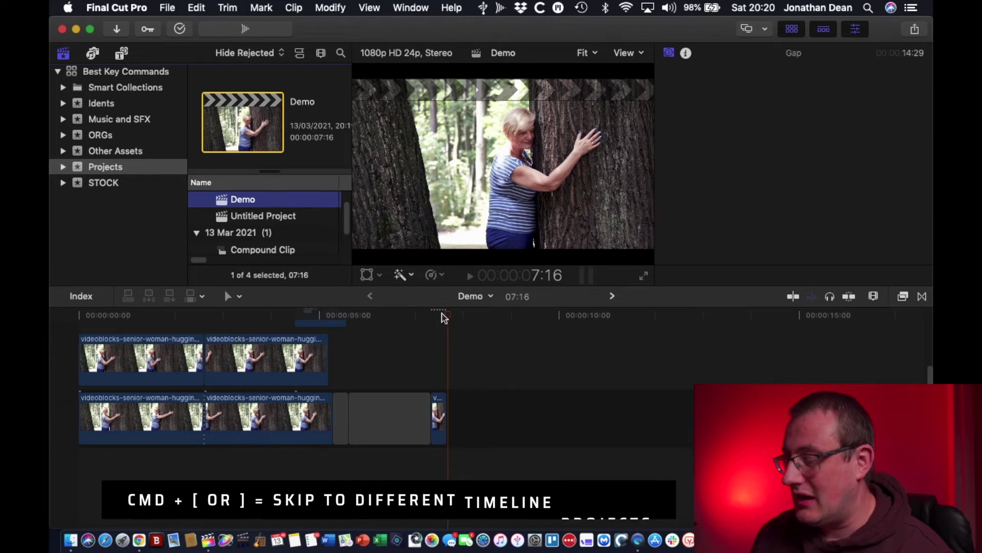
{"action": "key", "text": "super+bracketright"}
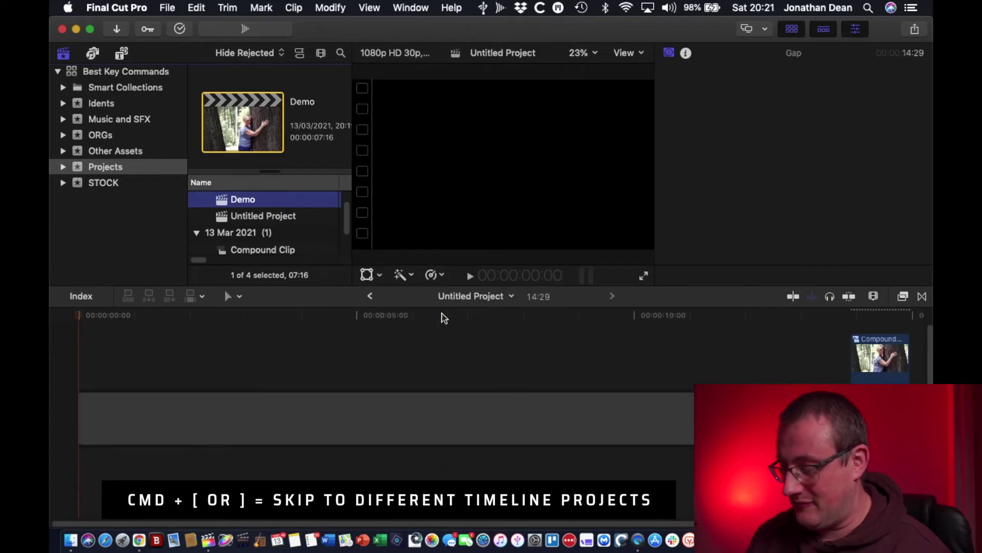
{"action": "key", "text": "super+bracketleft"}
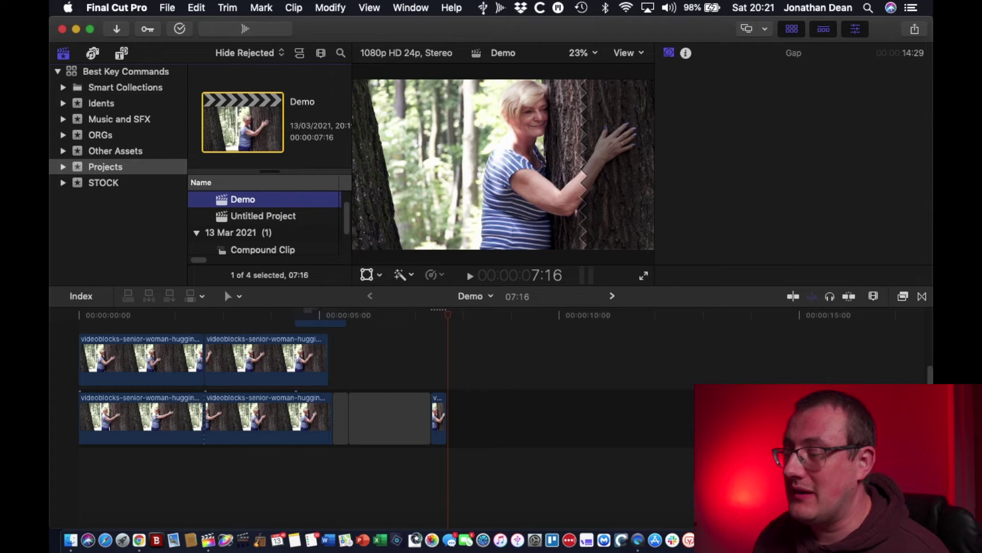
{"action": "left_click", "coordinate": [915, 31]}
{"action": "left_click", "coordinate": [340, 31]}
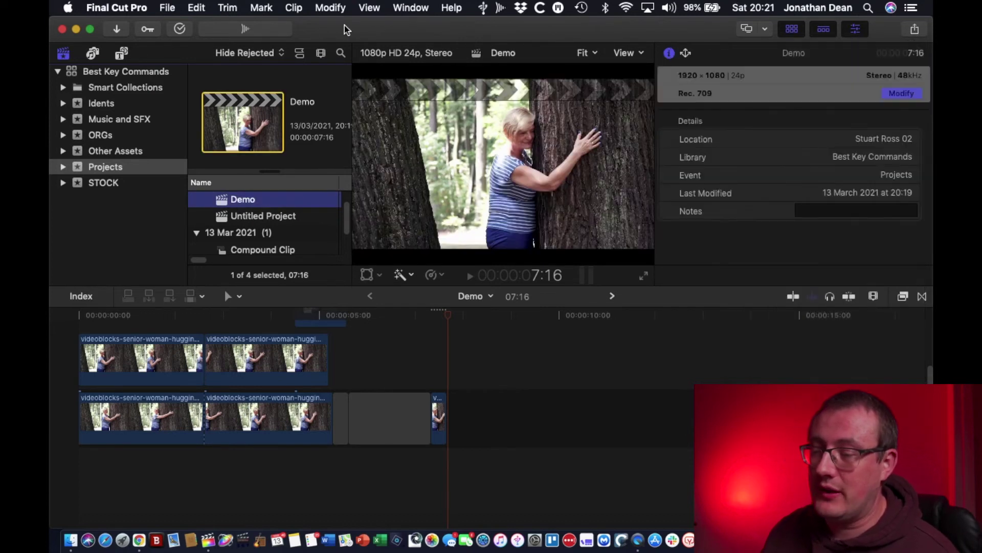
{"action": "left_click", "coordinate": [593, 414]}
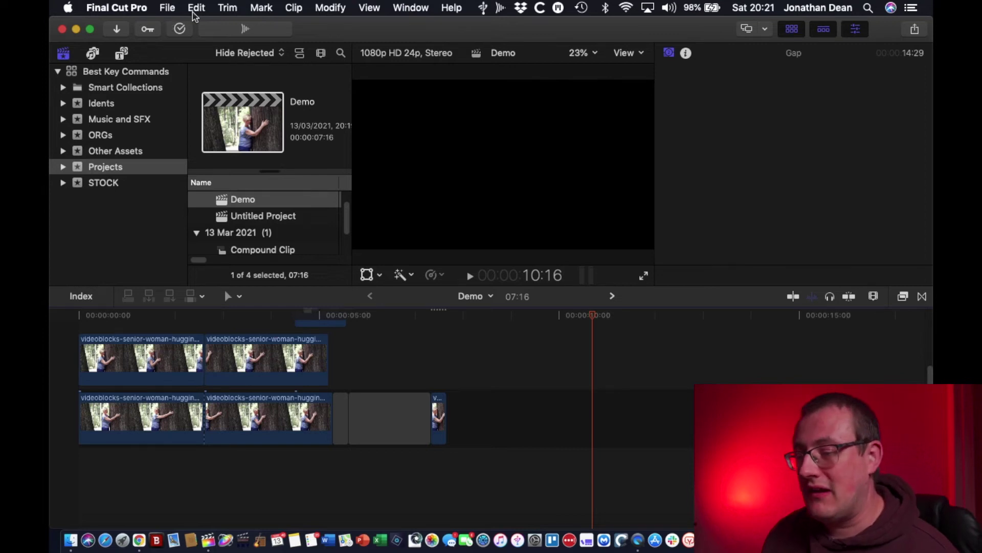
Review the Editing preferences, turn off Background render in the Playback preferences, and close the preferences window.
{"action": "left_click", "coordinate": [115, 7]}
{"action": "left_click", "coordinate": [142, 46]}
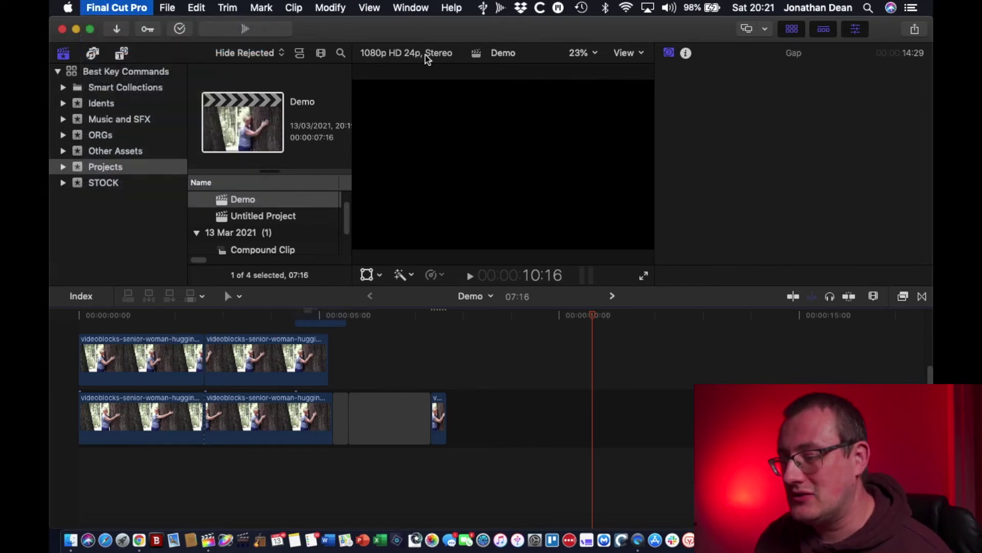
{"action": "left_click", "coordinate": [440, 128]}
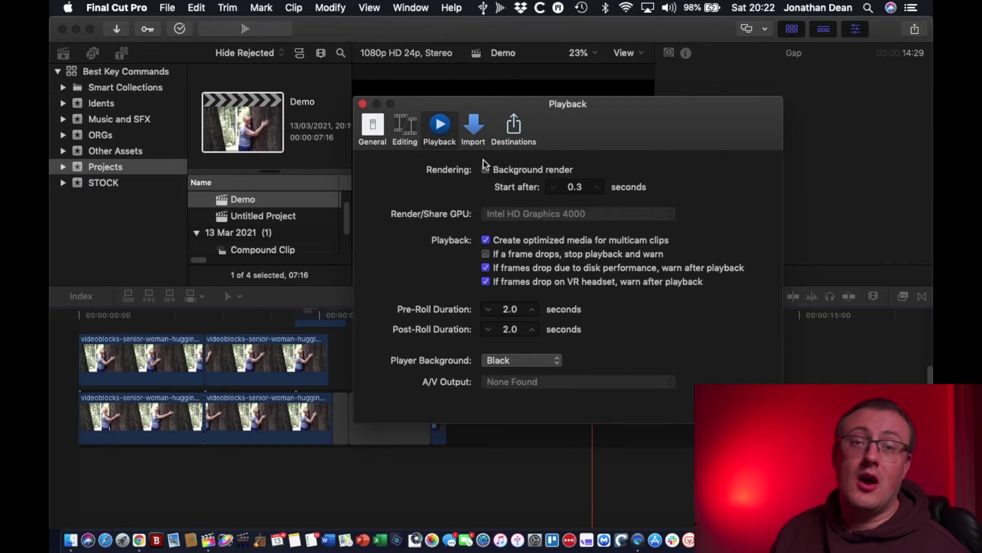
{"action": "left_click", "coordinate": [405, 132]}
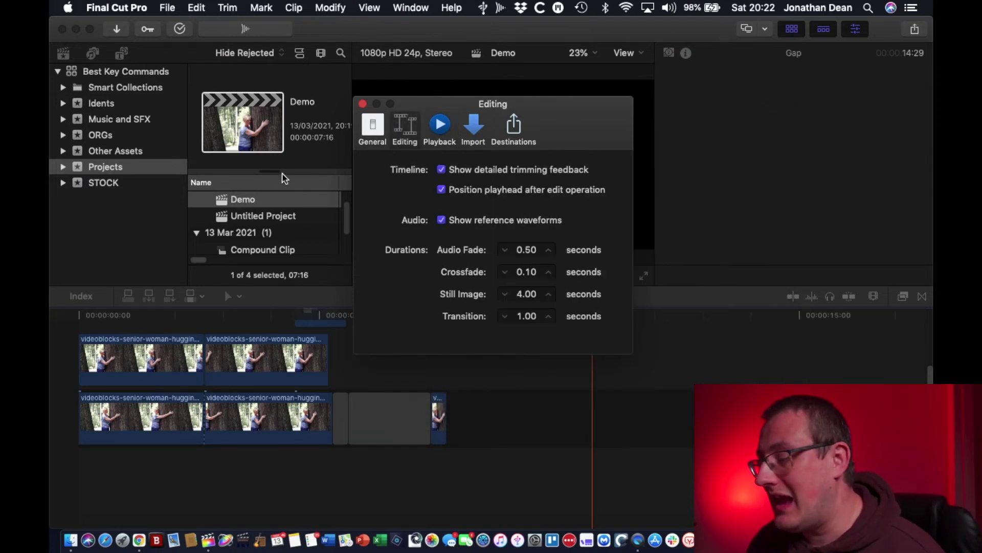
{"action": "left_click", "coordinate": [439, 125]}
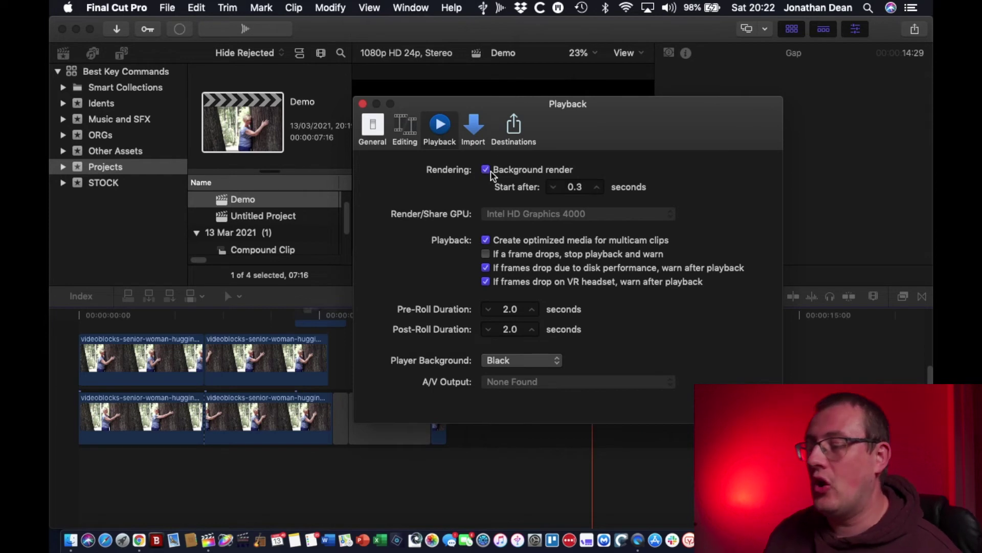
{"action": "left_click", "coordinate": [489, 171]}
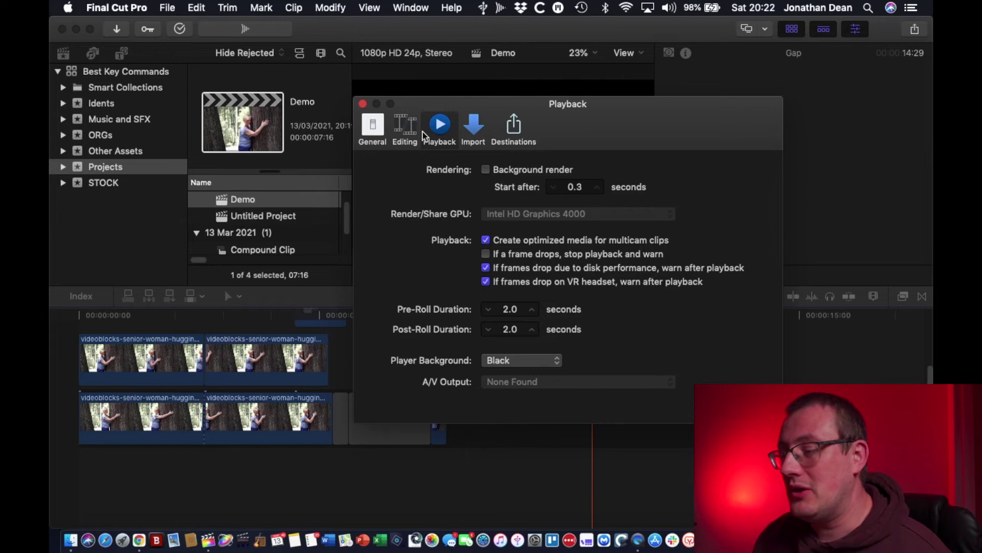
{"action": "left_click", "coordinate": [363, 104]}
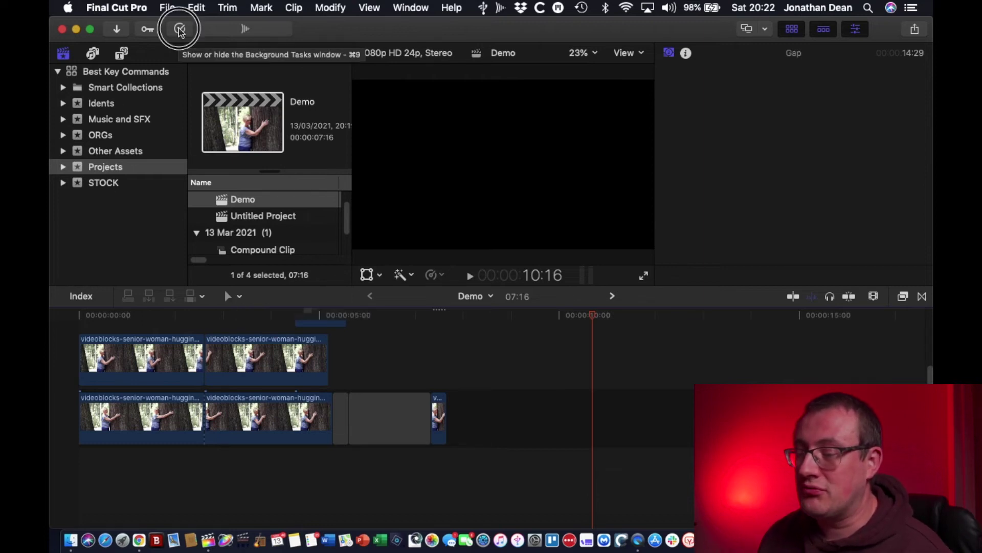
Show the Background Tasks window to check the status of running tasks, close it, and repeat this once.
{"action": "left_click", "coordinate": [180, 29]}
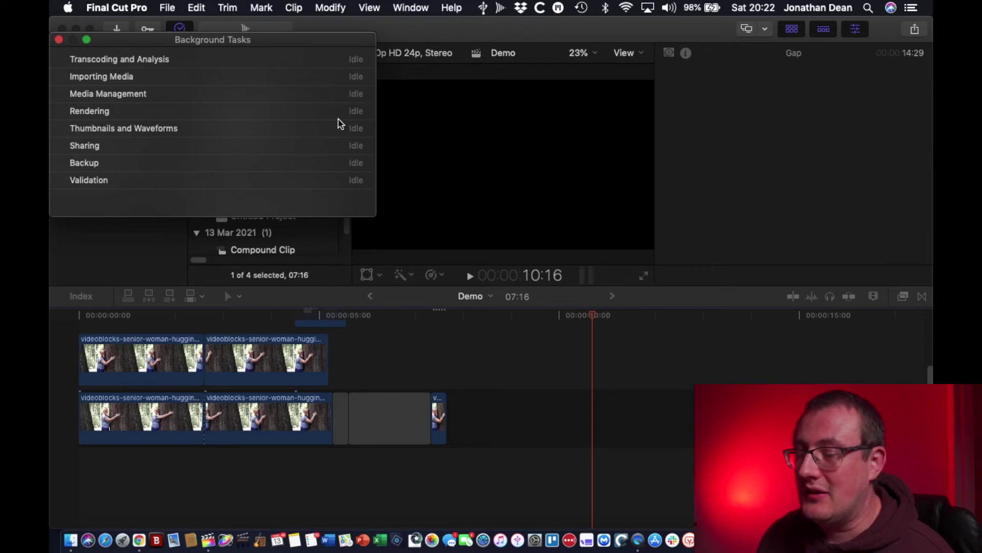
{"action": "left_click", "coordinate": [59, 40]}
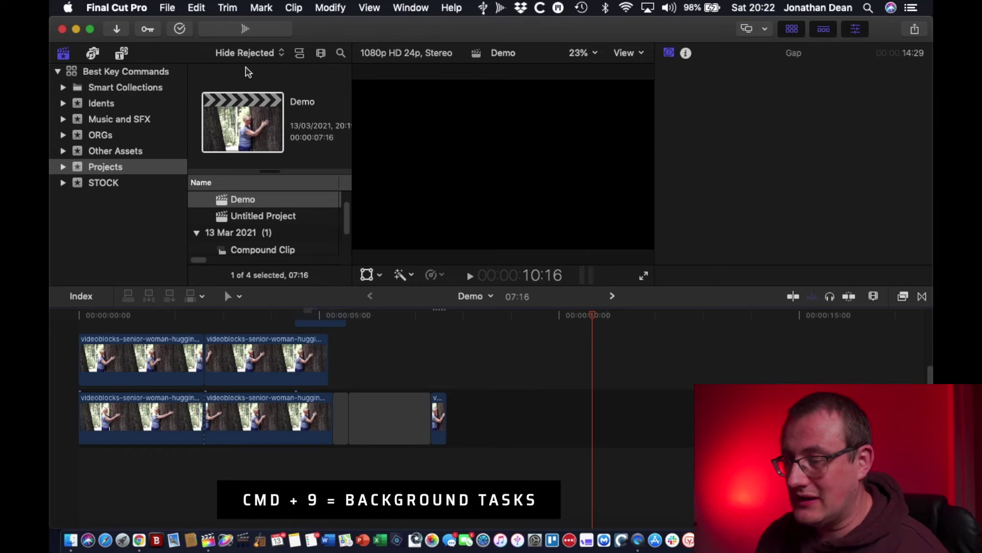
{"action": "key", "text": "super+9"}
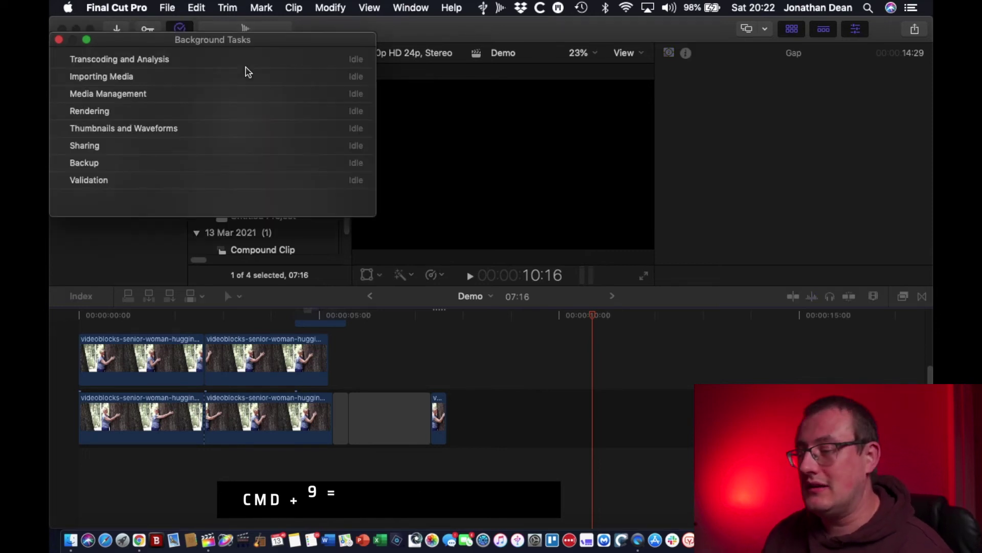
{"action": "left_click", "coordinate": [59, 40]}
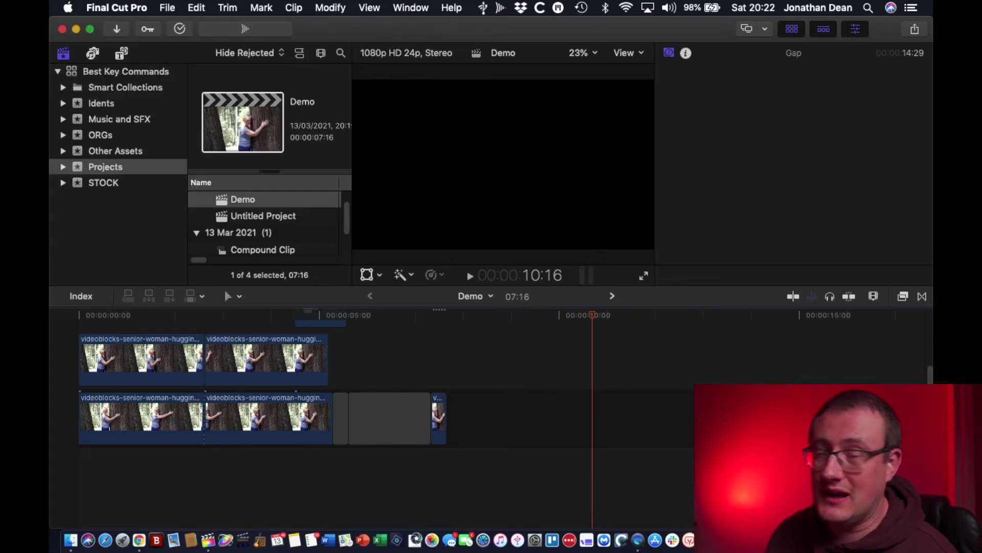
Apply Balance Color to the second connected clip above the primary storyline.
{"action": "left_click", "coordinate": [438, 417]}
{"action": "left_click", "coordinate": [285, 353]}
{"action": "left_click", "coordinate": [280, 318]}
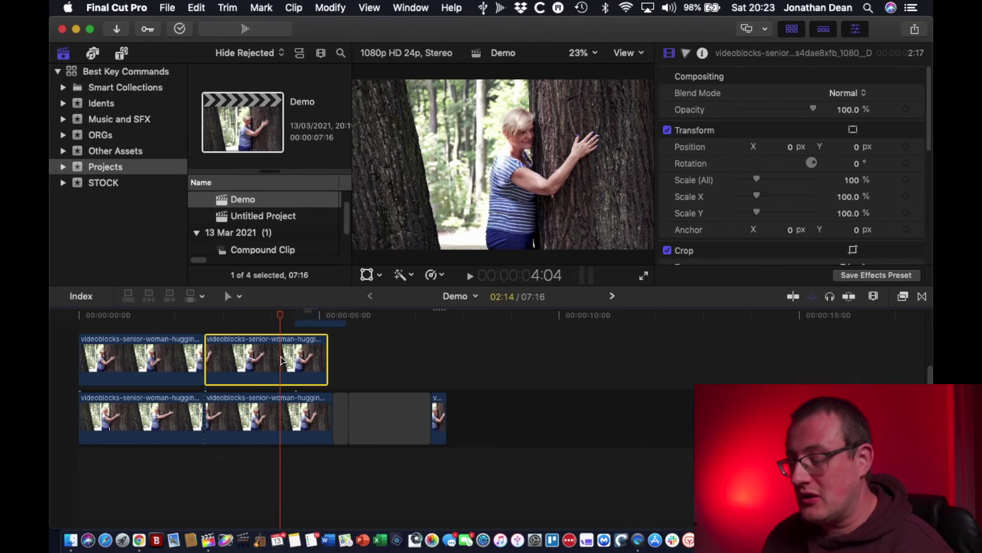
{"action": "key", "text": "alt+super+b"}
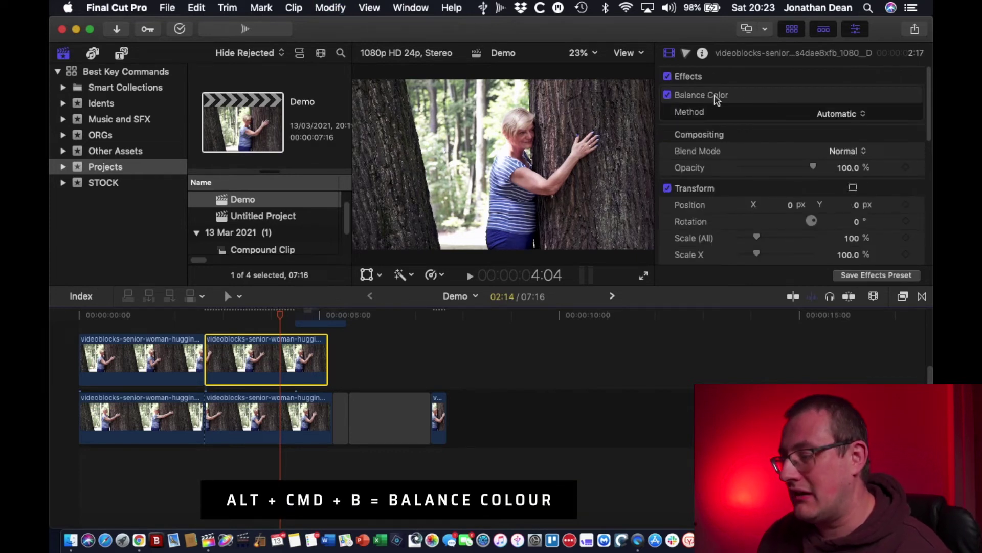
Switch the Balance Color method to White Balance and sample the area around the woman's face in the viewer.
{"action": "left_click", "coordinate": [853, 114]}
{"action": "left_click", "coordinate": [861, 128]}
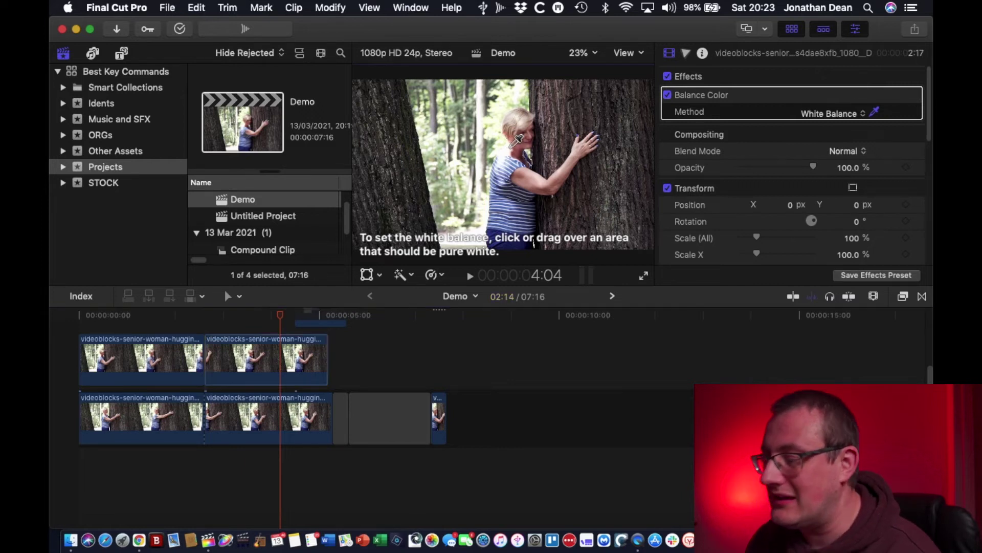
{"action": "left_click", "coordinate": [511, 145]}
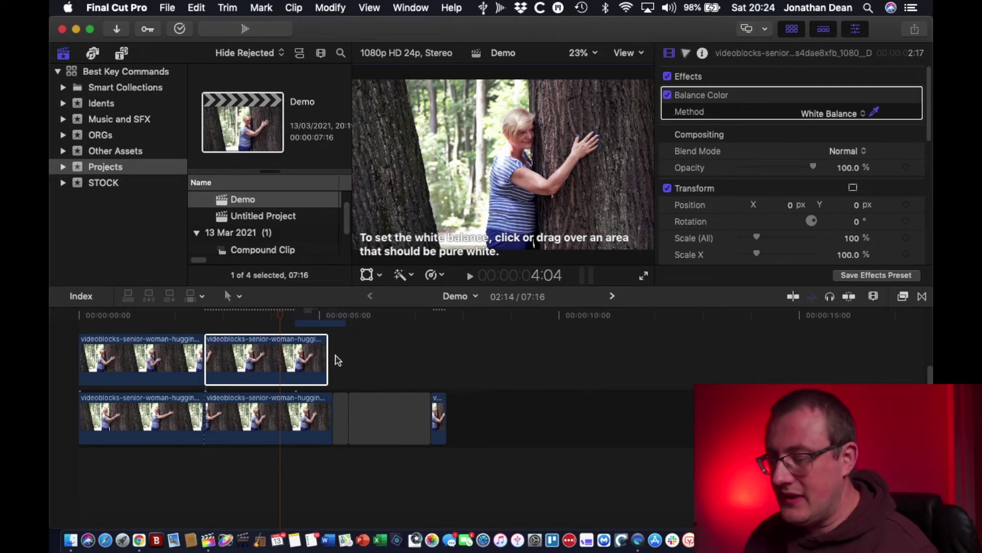
Move the playhead to the end of the first primary storyline clip and insert a three-second gap there.
{"action": "left_click", "coordinate": [440, 317]}
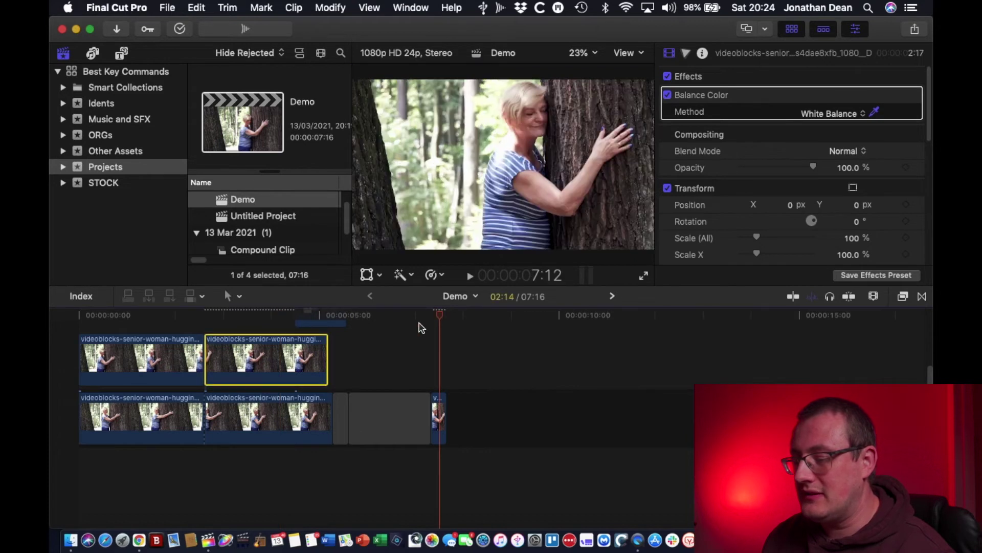
{"action": "left_click", "coordinate": [179, 321]}
{"action": "left_click", "coordinate": [173, 420]}
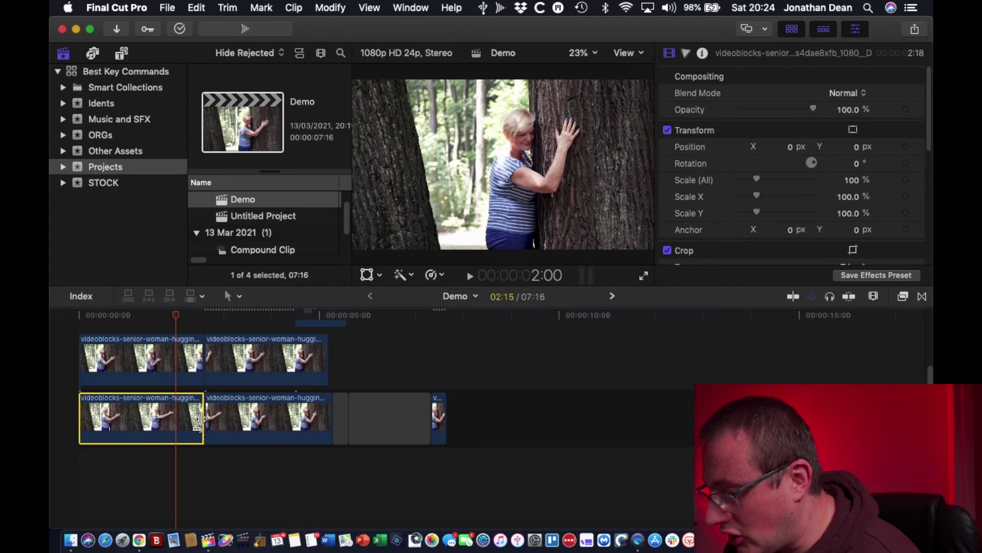
{"action": "key", "text": "Down"}
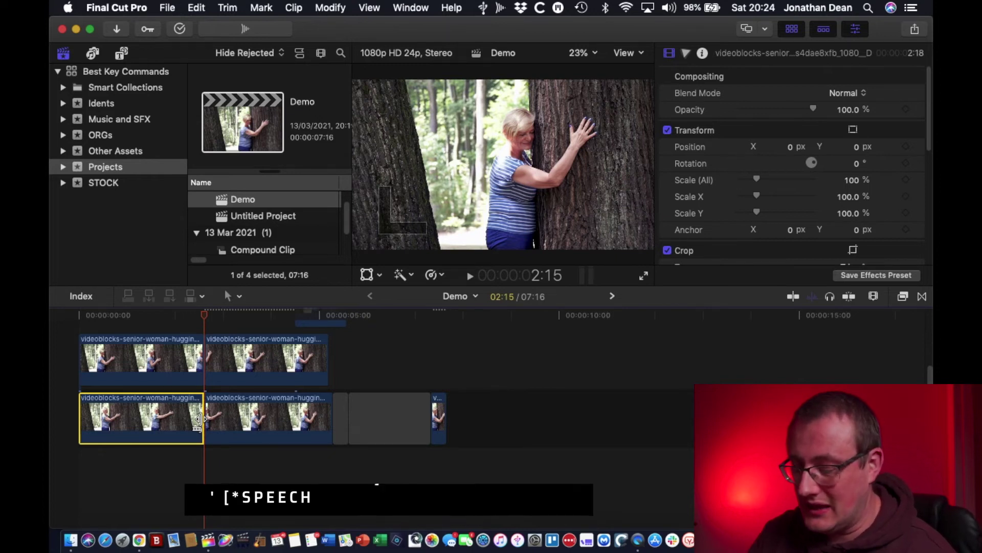
{"action": "key", "text": "alt+w"}
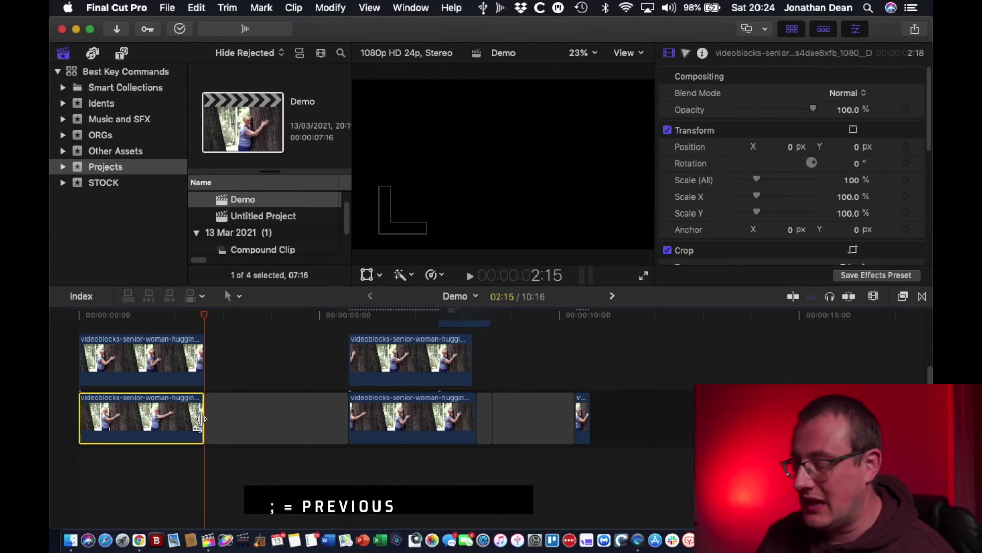
Jump to the previous edit point, then step back and forward between edit points from the middle of the second storyline clip.
{"action": "key", "text": "semicolon"}
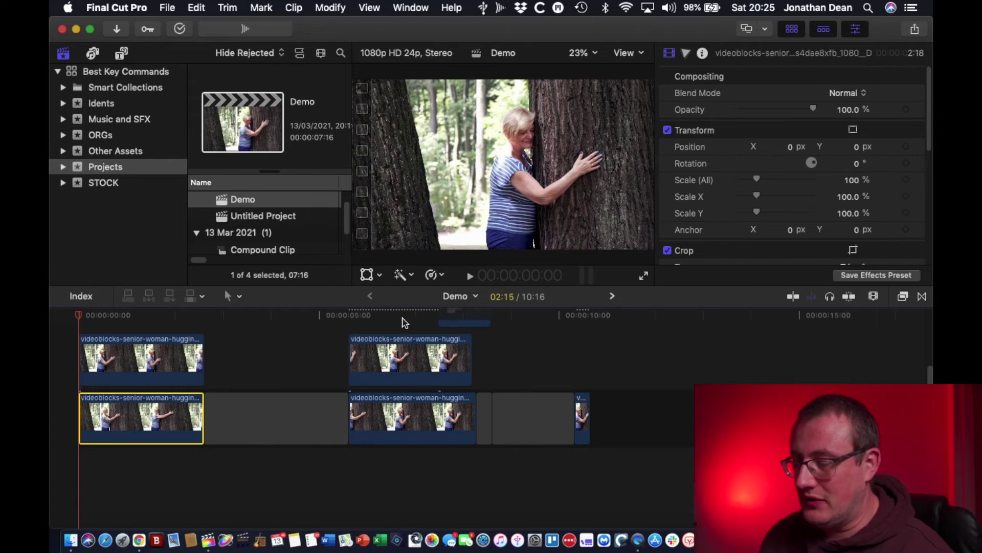
{"action": "left_click", "coordinate": [401, 318]}
{"action": "left_click", "coordinate": [424, 423]}
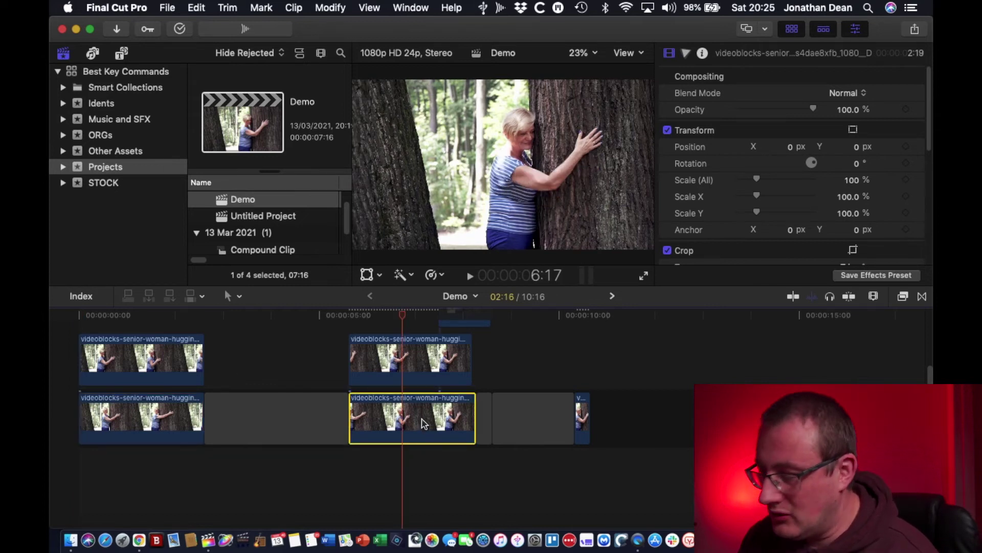
{"action": "key", "text": "semicolon"}
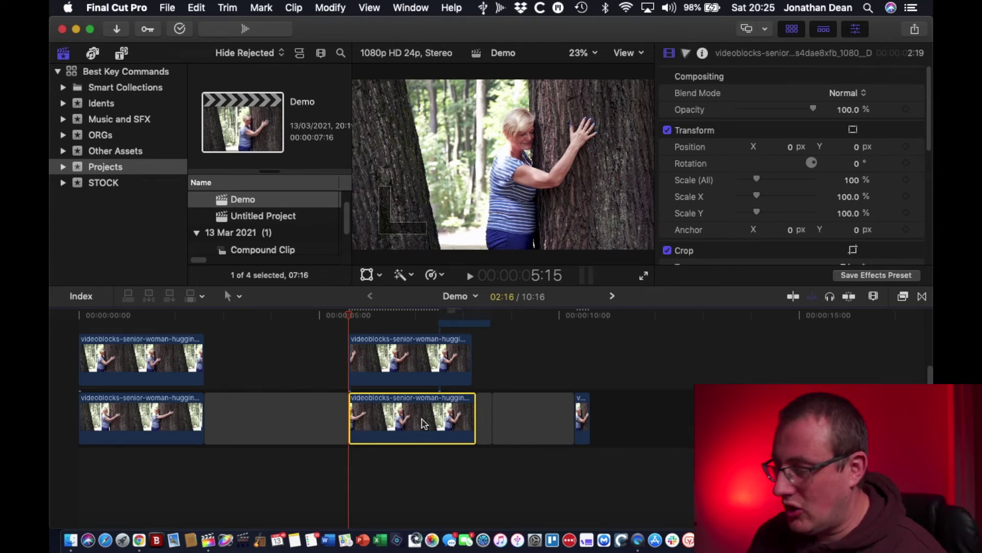
{"action": "key", "text": "apostrophe"}
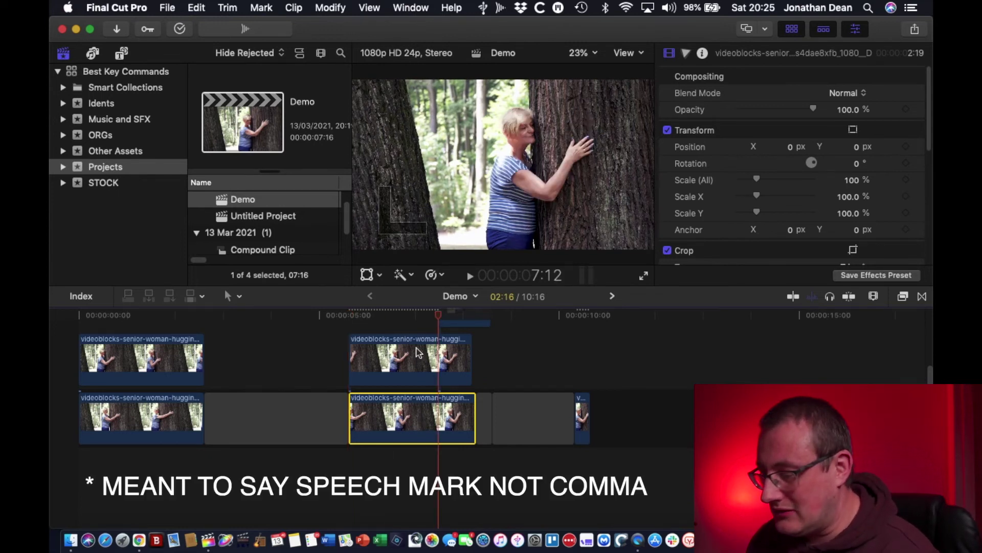
Step the playhead through the end points of the stacked connected and primary clips, examining the cuts at close range.
{"action": "scroll", "coordinate": [457, 373], "scroll_direction": "up", "scroll_amount": 2}
{"action": "scroll", "coordinate": [457, 374], "scroll_direction": "down", "scroll_amount": 1}
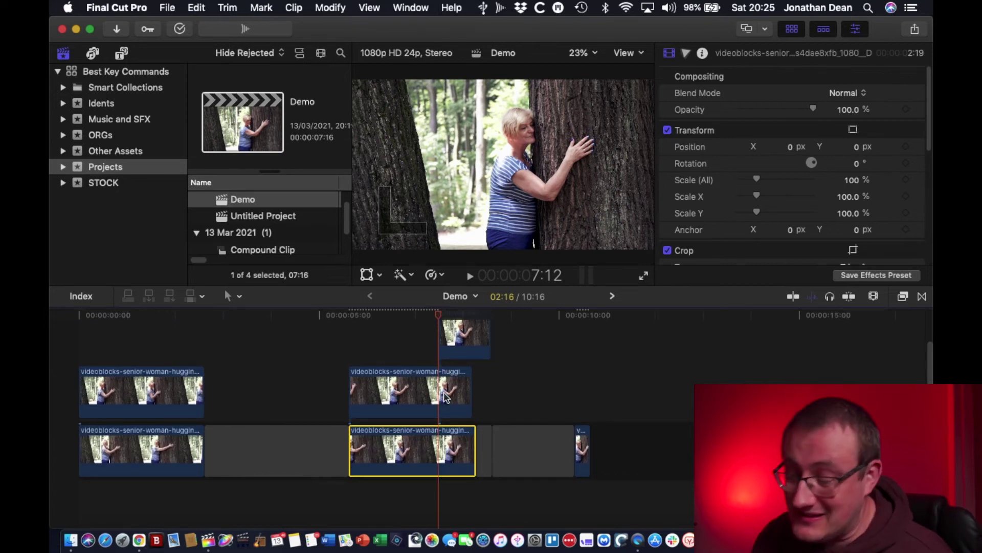
{"action": "left_click", "coordinate": [451, 348]}
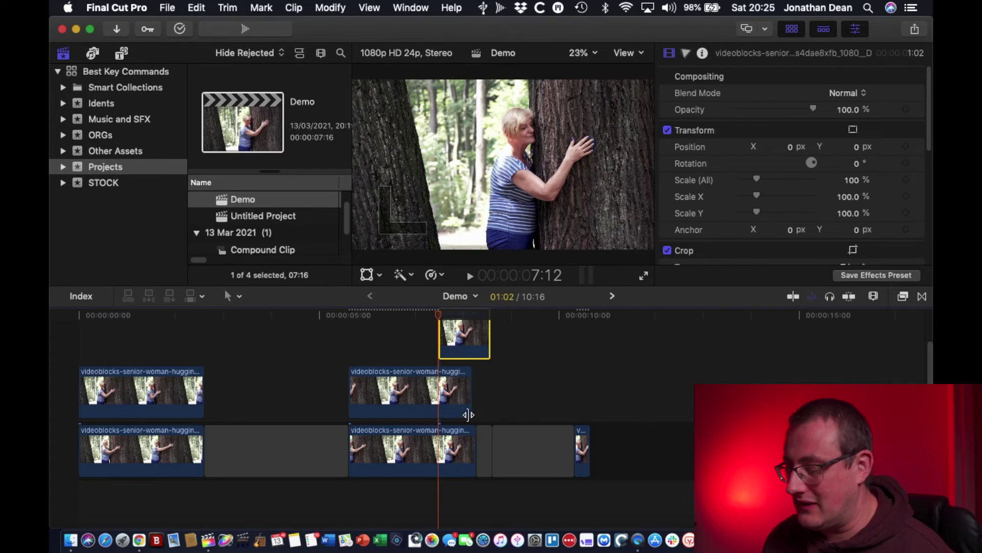
{"action": "key", "text": "Down"}
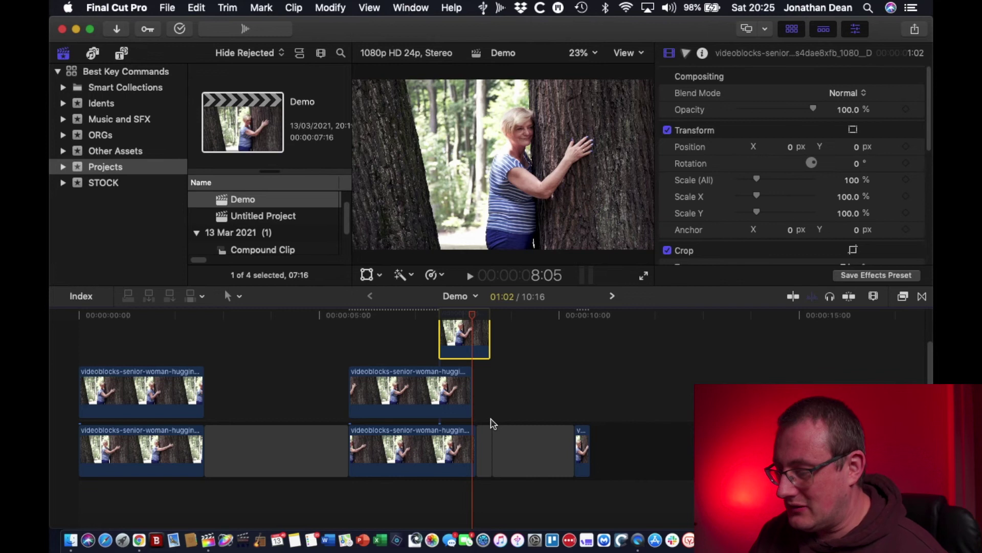
{"action": "key", "text": "super+equal"}
{"action": "key", "text": "super+equal"}
{"action": "key", "text": "super+equal"}
{"action": "key", "text": "super+equal"}
{"action": "left_click", "coordinate": [468, 405]}
{"action": "key", "text": "alt+super+b"}
{"action": "key", "text": "Down"}
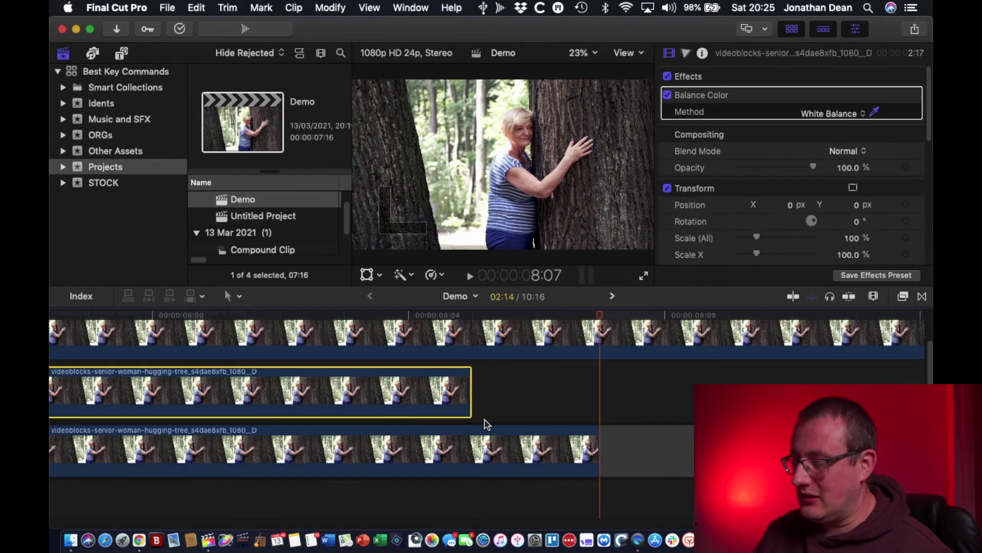
{"action": "key", "text": "super+minus"}
{"action": "key", "text": "super+minus"}
{"action": "key", "text": "super+minus"}
{"action": "key", "text": "super+minus"}
{"action": "key", "text": "super+minus"}
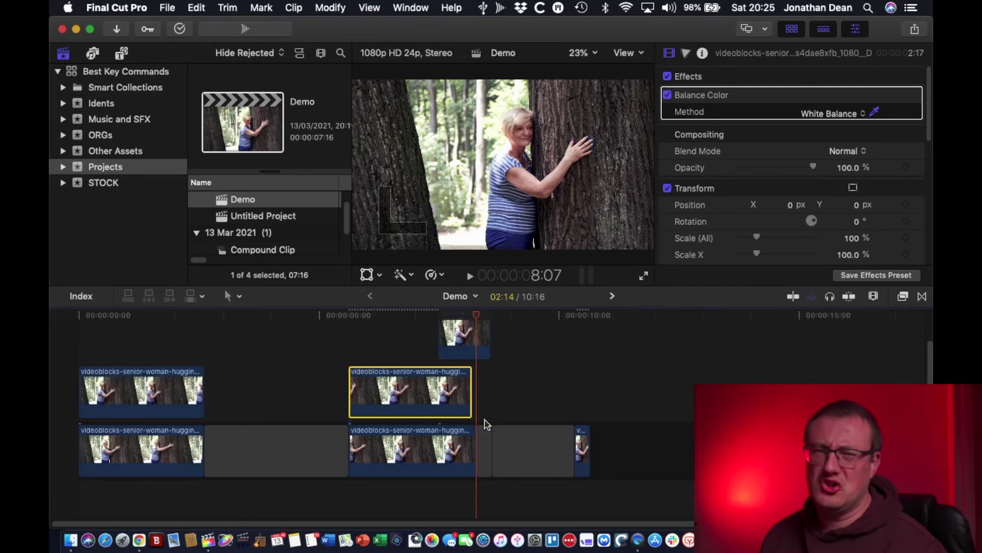
Move the second primary storyline clip a couple of frames forward into the following gap with the Position tool.
{"action": "left_click", "coordinate": [457, 458]}
{"action": "key", "text": "super+equal"}
{"action": "key", "text": "super+equal"}
{"action": "key", "text": "super+equal"}
{"action": "key", "text": "super+equal"}
{"action": "key", "text": "t"}
{"action": "left_click_drag", "start_coordinate": [447, 452], "coordinate": [506, 454]}
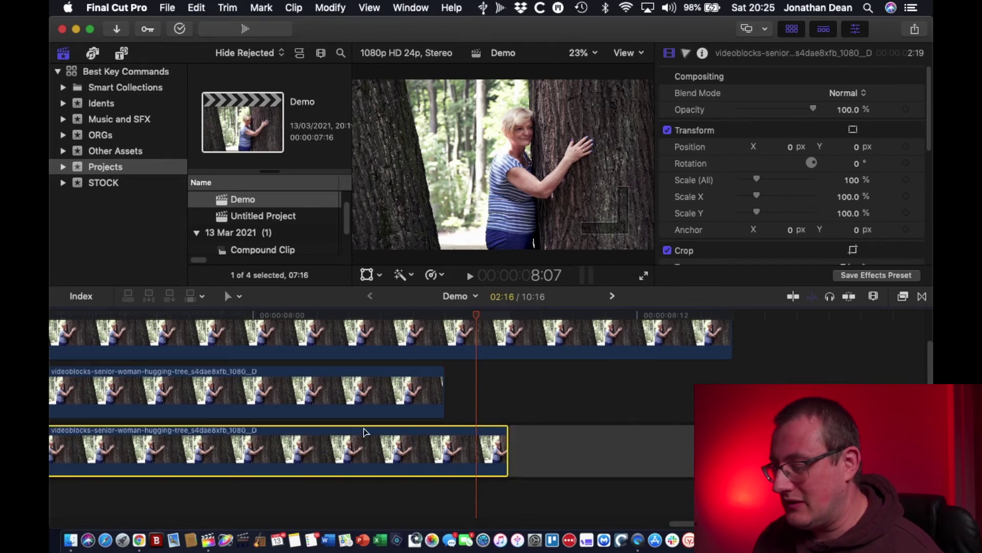
{"action": "left_click_drag", "start_coordinate": [399, 458], "coordinate": [440, 457]}
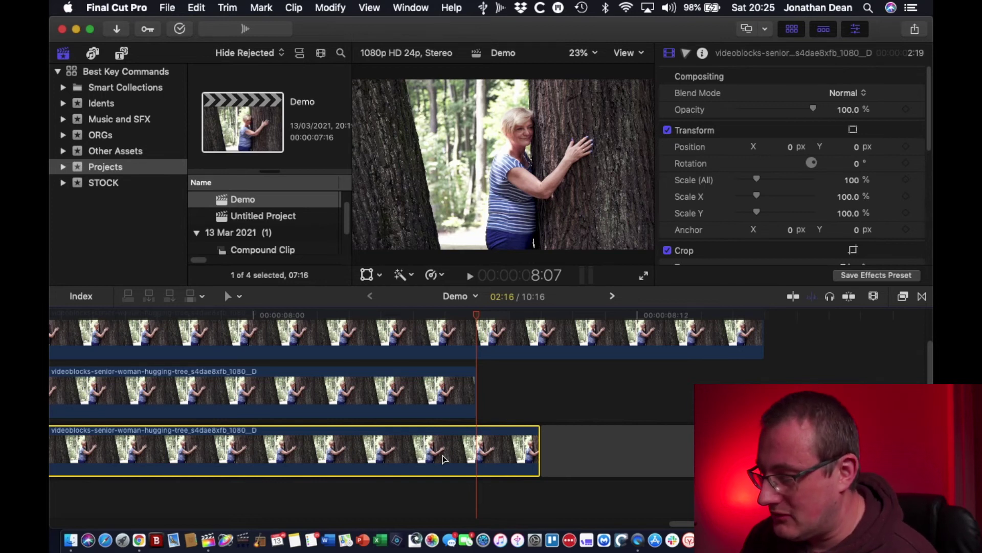
Nudge the selected storyline clip forward and backward one frame at a time.
{"action": "key", "text": "."}
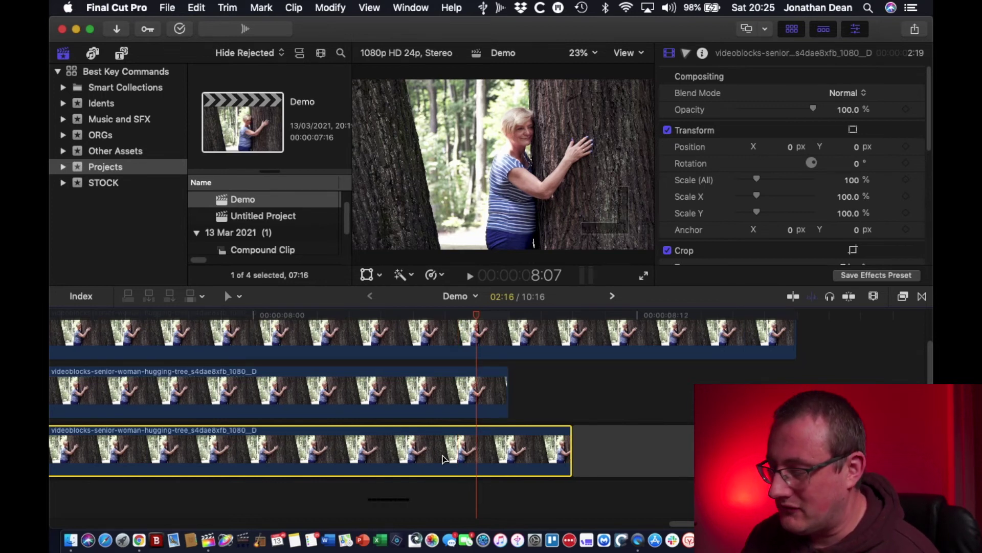
{"action": "key", "text": "comma"}
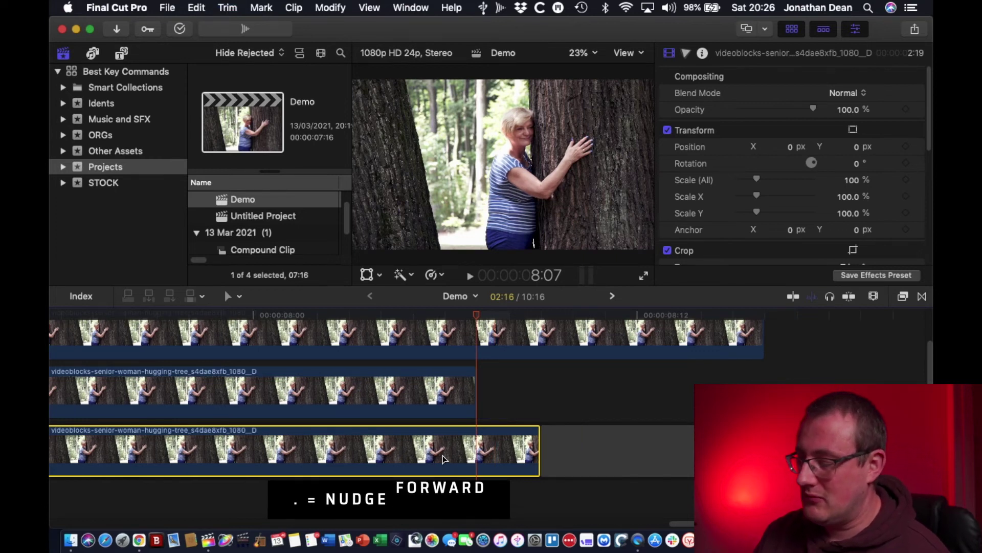
{"action": "key", "text": "comma"}
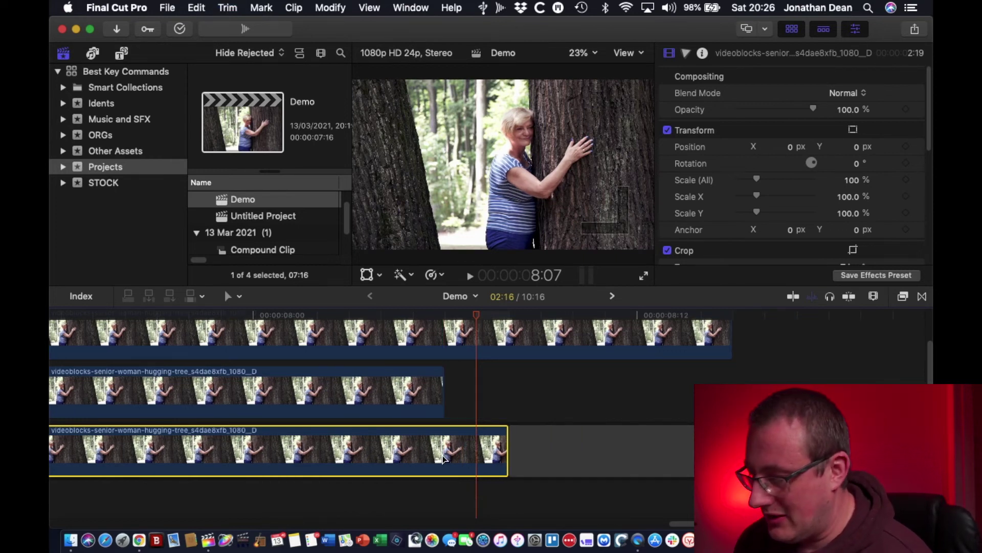
{"action": "key", "text": "comma"}
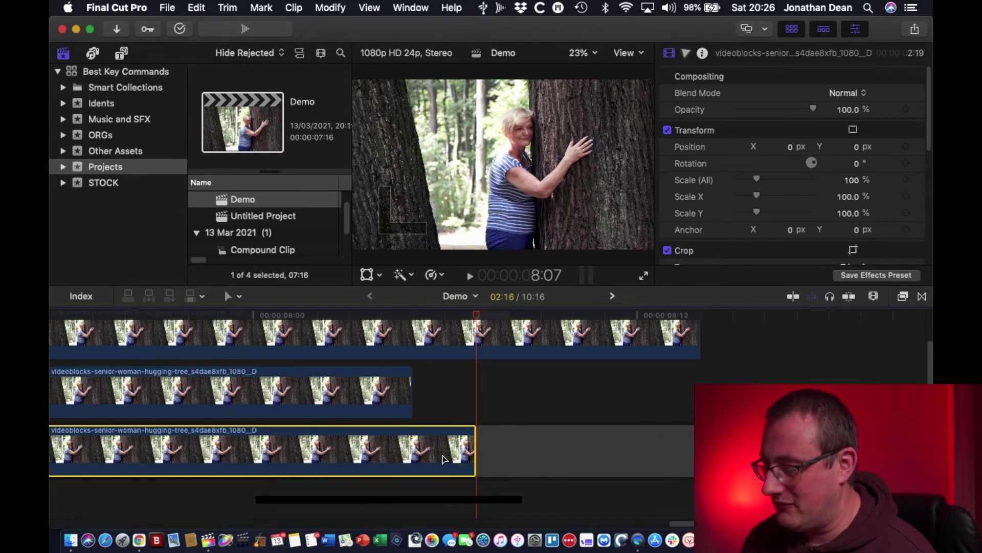
{"action": "key", "text": "comma"}
{"action": "key", "text": "comma"}
{"action": "key", "text": "comma"}
{"action": "key", "text": "comma"}
{"action": "key", "text": "comma"}
{"action": "key", "text": "period"}
{"action": "key", "text": "period"}
{"action": "key", "text": "period"}
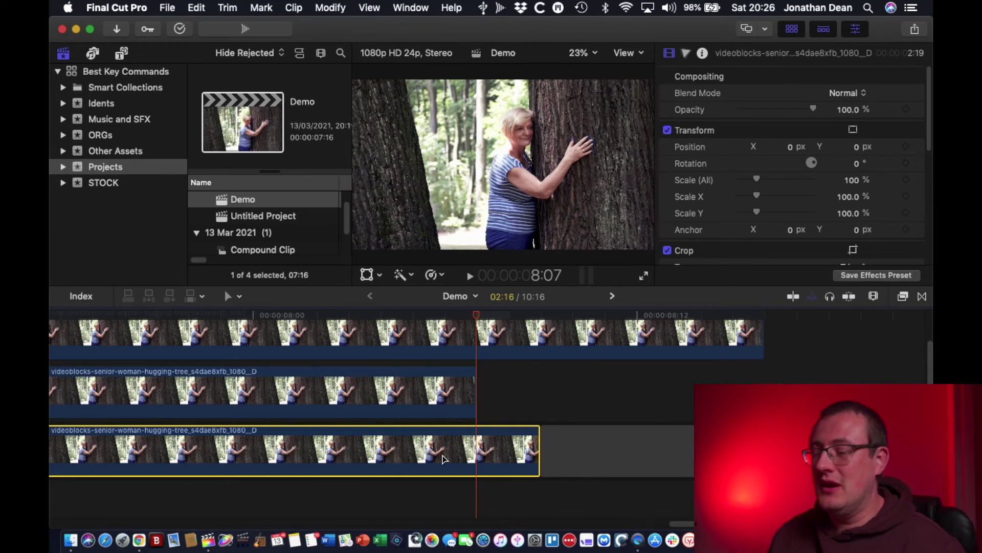
Shift the selected storyline clip and its connected clips back and forth between the surrounding gaps.
{"action": "left_click_drag", "start_coordinate": [388, 451], "coordinate": [466, 453]}
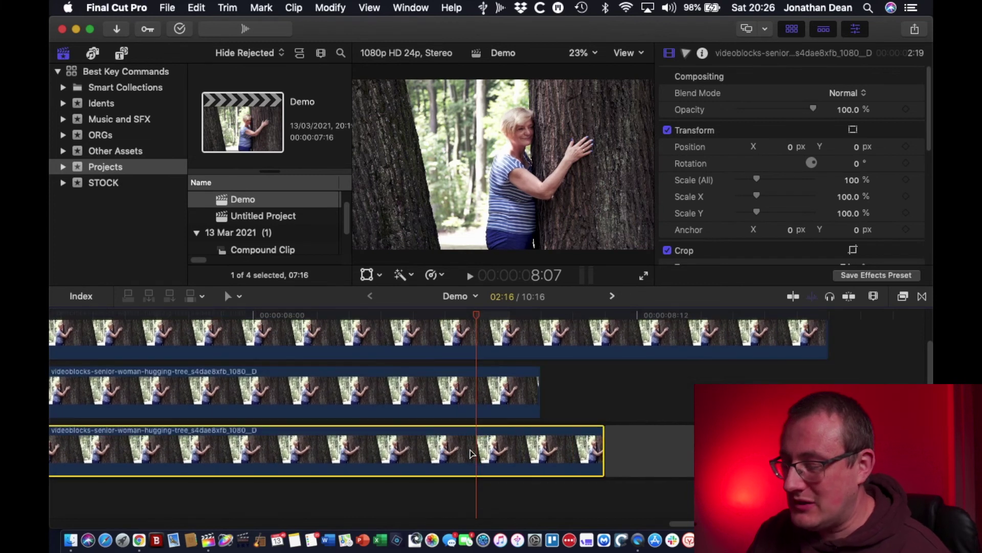
{"action": "key", "text": "super+minus"}
{"action": "key", "text": "super+minus"}
{"action": "key", "text": "super+minus"}
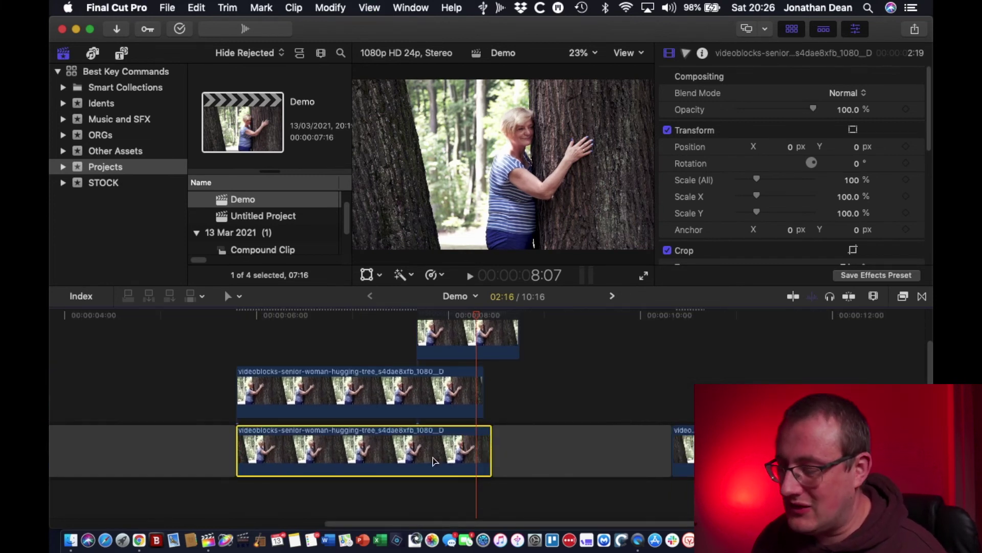
{"action": "left_click_drag", "start_coordinate": [394, 451], "coordinate": [360, 450]}
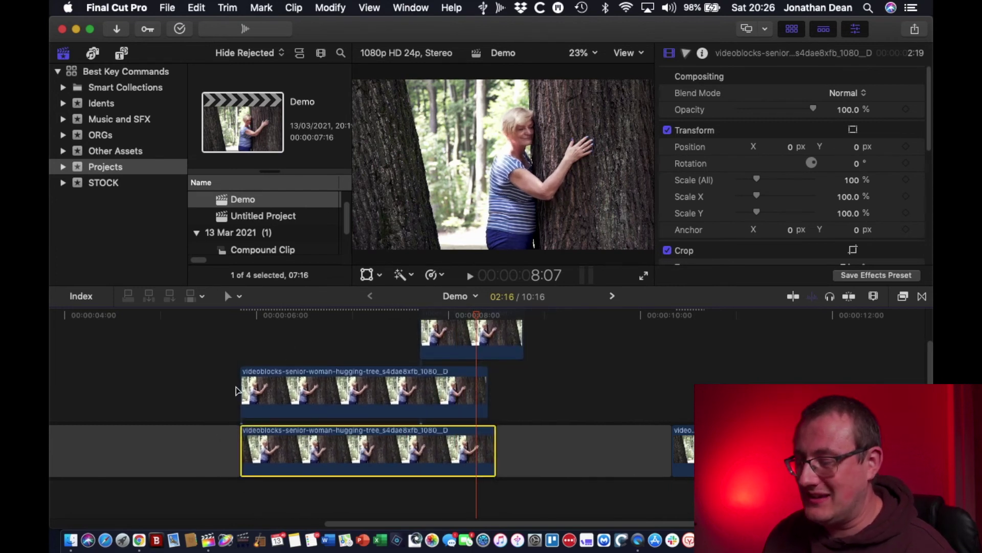
{"action": "mouse_move", "coordinate": [385, 448]}
{"action": "left_mouse_down"}
{"action": "mouse_move", "coordinate": [300, 434]}
{"action": "mouse_move", "coordinate": [392, 437]}
{"action": "left_mouse_up"}
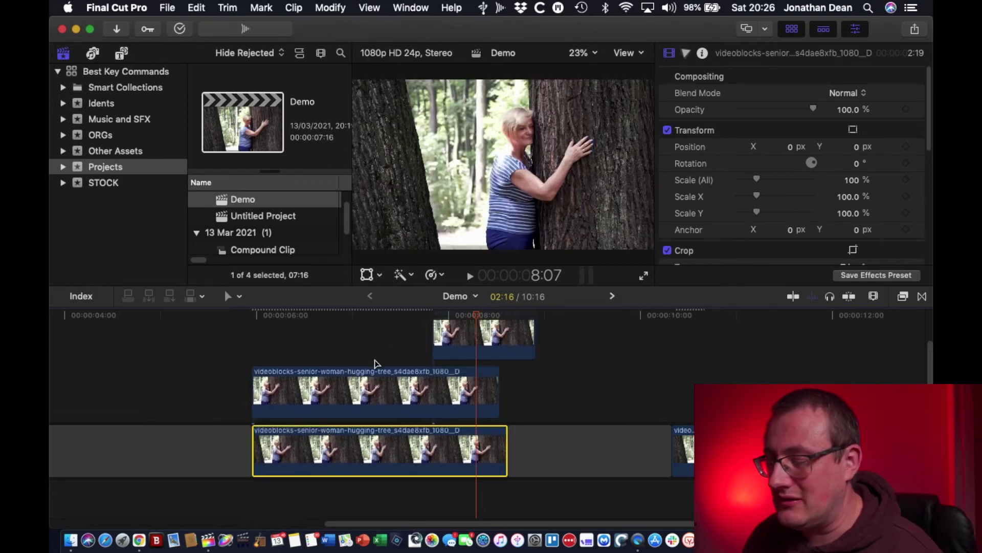
{"action": "left_click_drag", "start_coordinate": [330, 441], "coordinate": [406, 449]}
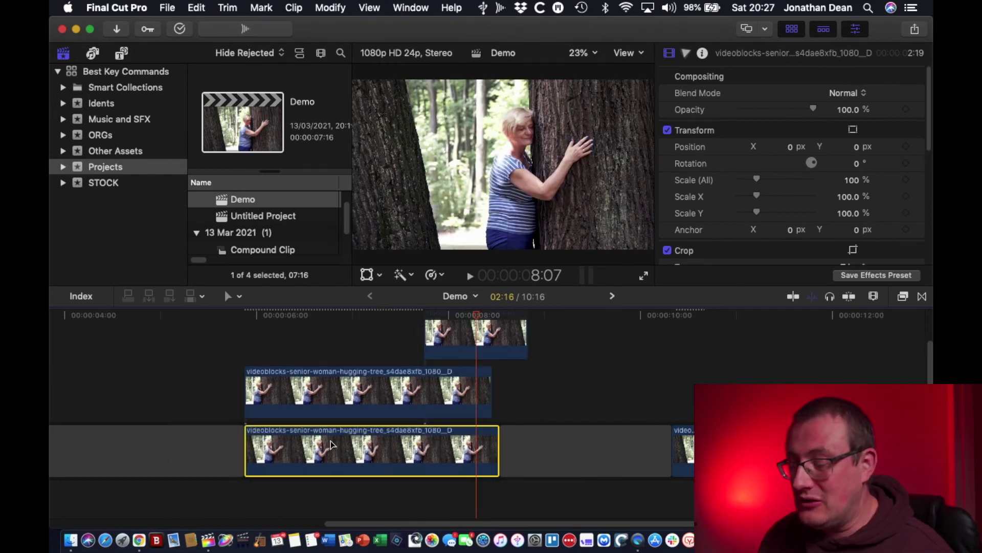
Select the connected clips in turn, then reposition the primary storyline clip to start at about 6:05.
{"action": "left_click", "coordinate": [348, 452]}
{"action": "left_click", "coordinate": [435, 332]}
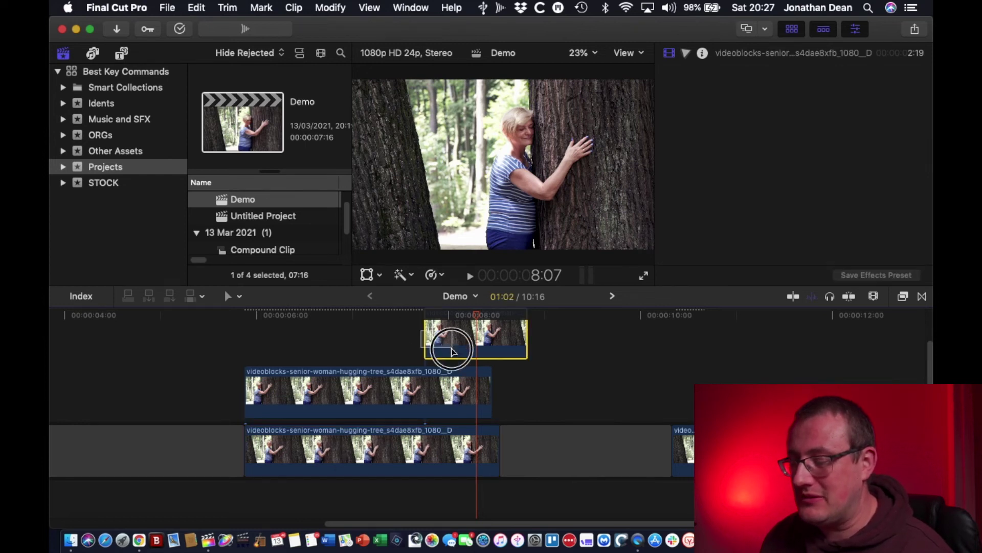
{"action": "left_click", "coordinate": [454, 380]}
{"action": "key", "text": "alt+super+b"}
{"action": "left_click", "coordinate": [362, 449]}
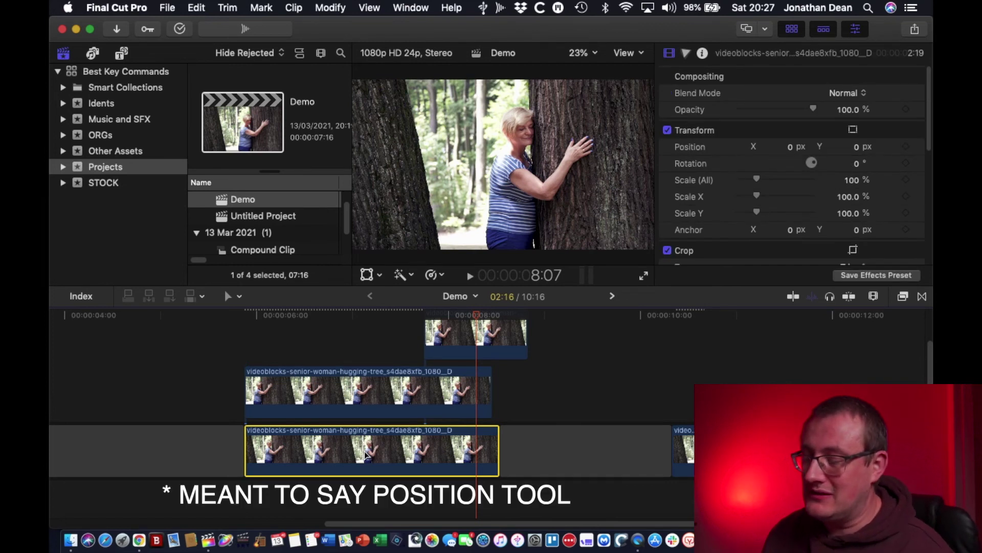
{"action": "left_click_drag", "start_coordinate": [349, 455], "coordinate": [406, 449]}
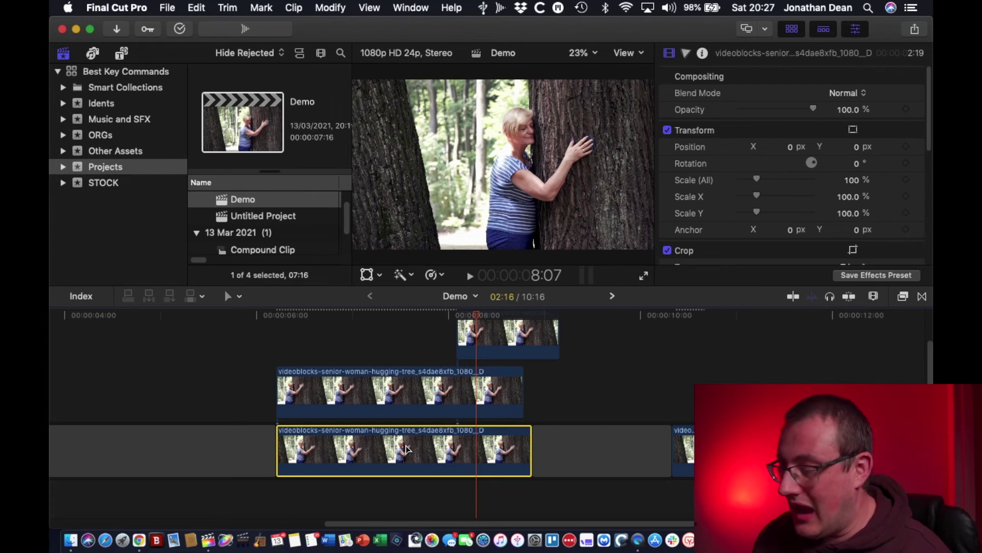
Lift the selected clip out of the primary storyline, move it forward as a connected clip, and undo these changes.
{"action": "key", "text": "alt+super+Up"}
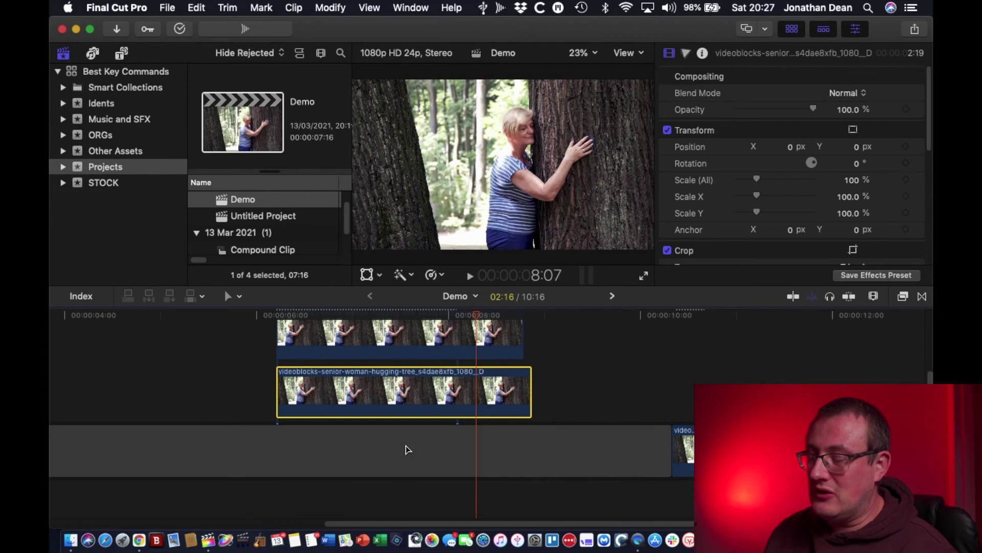
{"action": "mouse_move", "coordinate": [455, 417]}
{"action": "left_mouse_down"}
{"action": "mouse_move", "coordinate": [472, 398]}
{"action": "mouse_move", "coordinate": [527, 410]}
{"action": "mouse_move", "coordinate": [539, 399]}
{"action": "mouse_move", "coordinate": [428, 397]}
{"action": "mouse_move", "coordinate": [462, 402]}
{"action": "left_mouse_up"}
{"action": "key", "text": "super+z"}
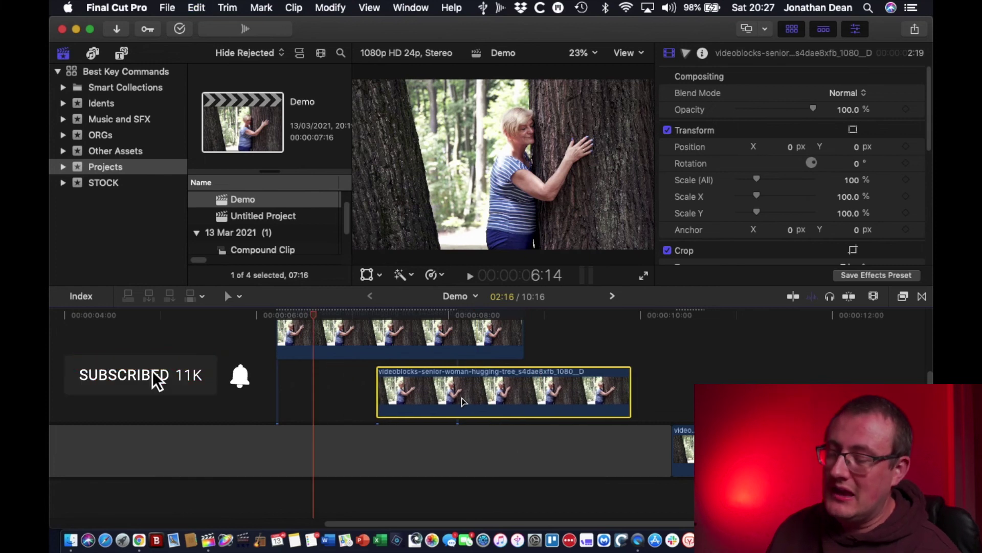
{"action": "key", "text": "super+z"}
{"action": "key", "text": "super+z"}
{"action": "key", "text": "super+z"}
{"action": "key", "text": "super+z"}
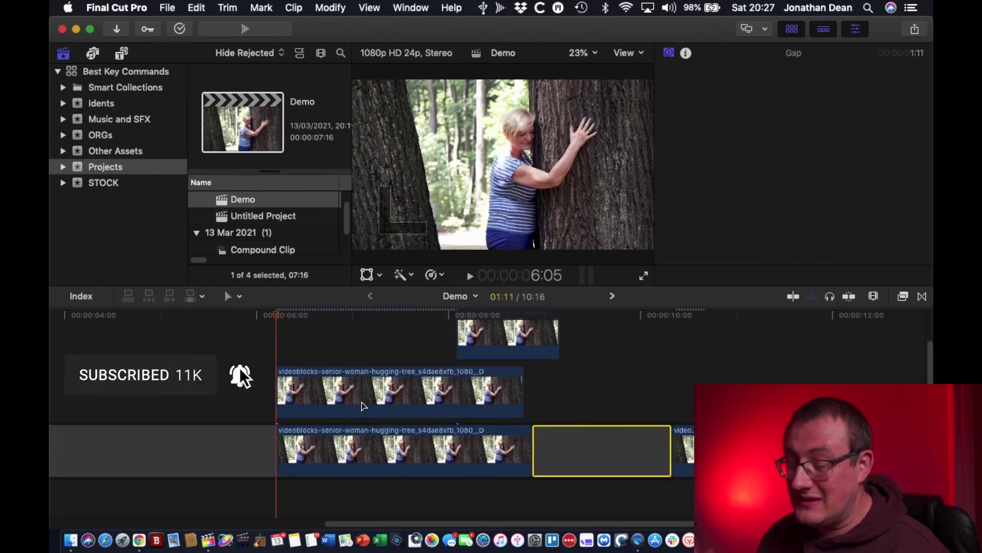
Override the clip connections and reposition the primary storyline clip earlier, to about 4:16, apart from its connected clips.
{"action": "left_click", "coordinate": [337, 349]}
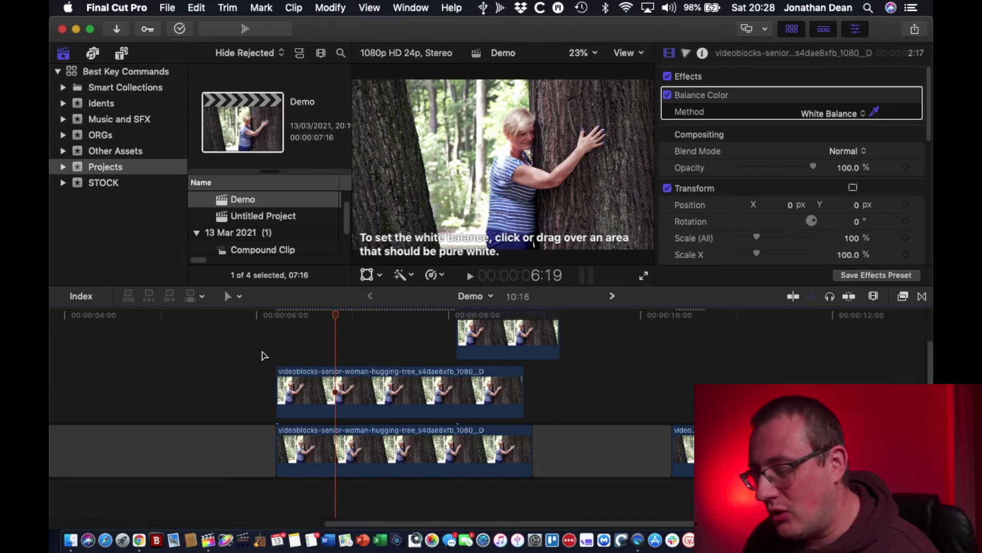
{"action": "key", "text": "grave"}
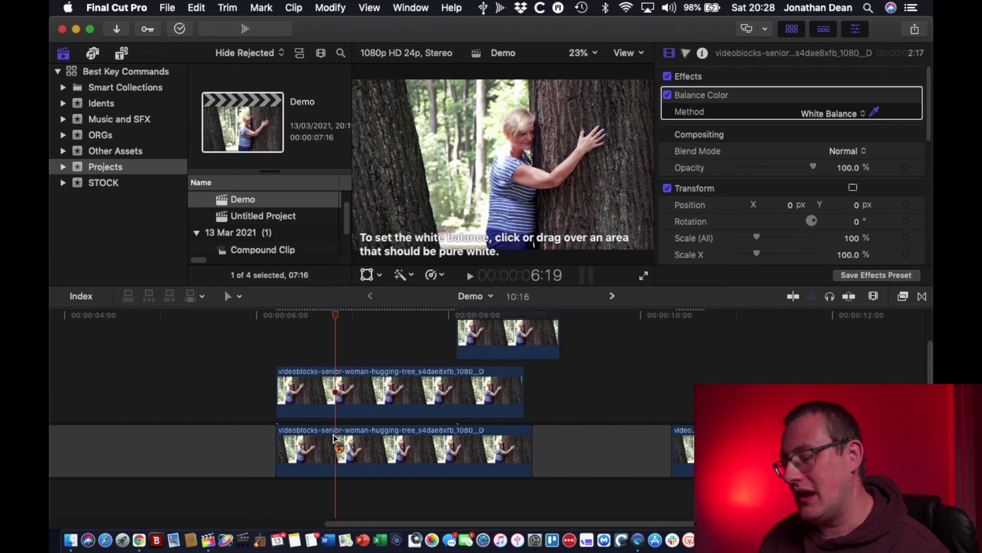
{"action": "left_click_drag", "start_coordinate": [334, 439], "coordinate": [171, 454]}
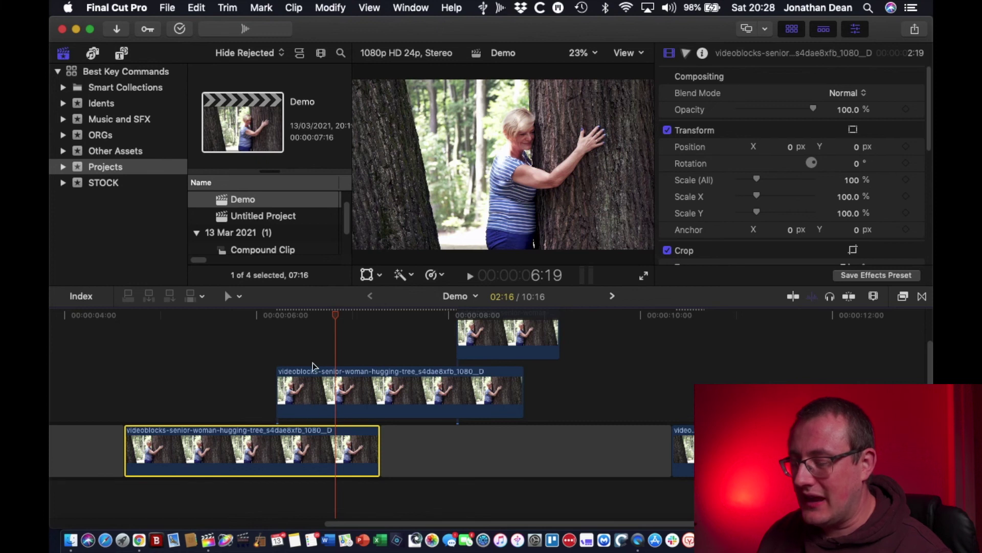
{"action": "mouse_move", "coordinate": [307, 447]}
{"action": "left_mouse_down"}
{"action": "mouse_move", "coordinate": [331, 447]}
{"action": "mouse_move", "coordinate": [294, 449]}
{"action": "left_mouse_up"}
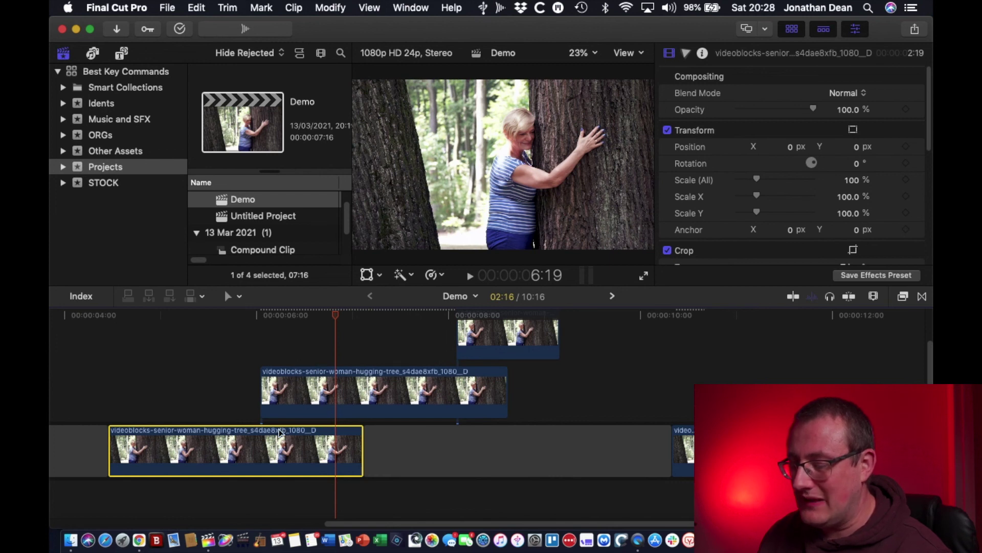
{"action": "left_click_drag", "start_coordinate": [273, 440], "coordinate": [329, 443]}
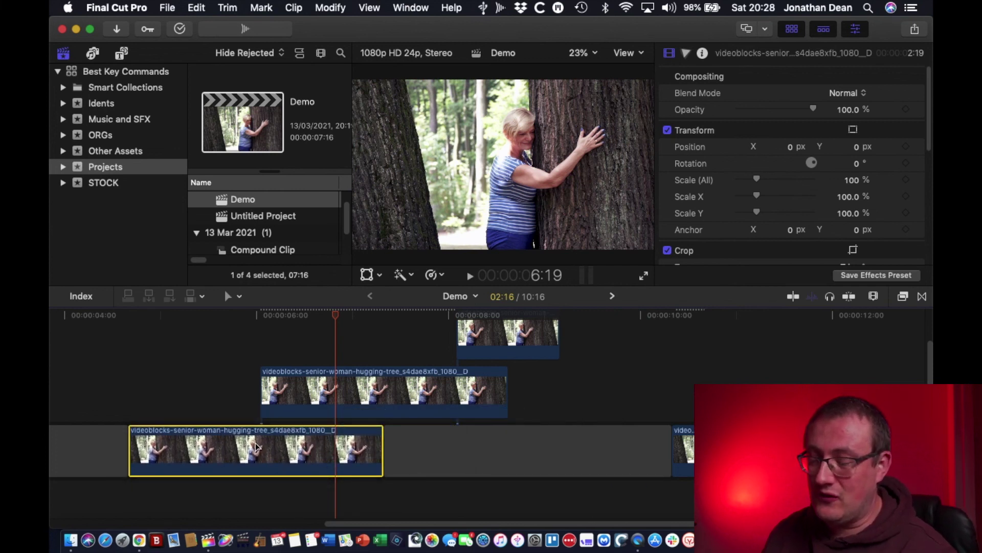
Move the primary storyline clip later within the gap, to about 7:05, while leaving the connected clips in place.
{"action": "scroll", "coordinate": [302, 458], "scroll_direction": "down", "scroll_amount": 2}
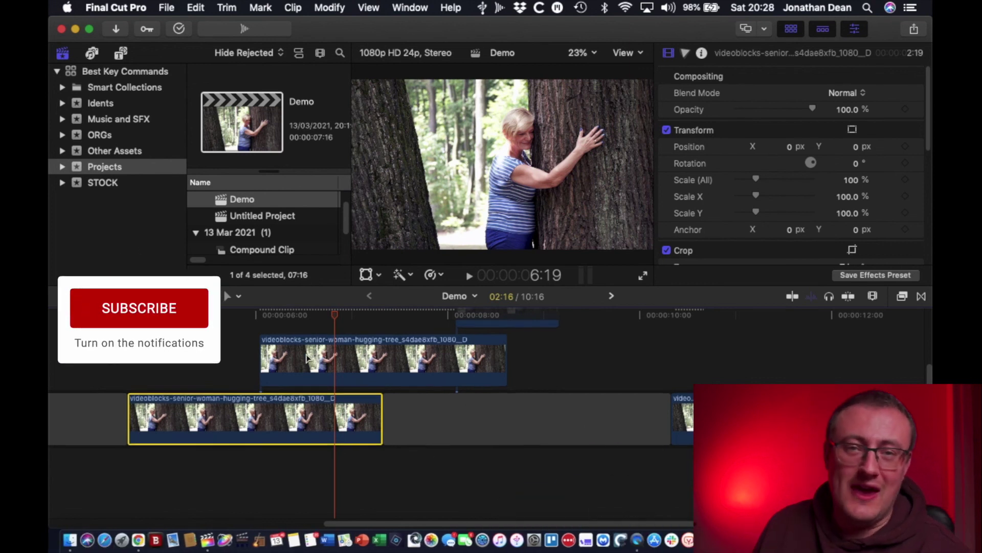
{"action": "scroll", "coordinate": [317, 405], "scroll_direction": "up", "scroll_amount": 5}
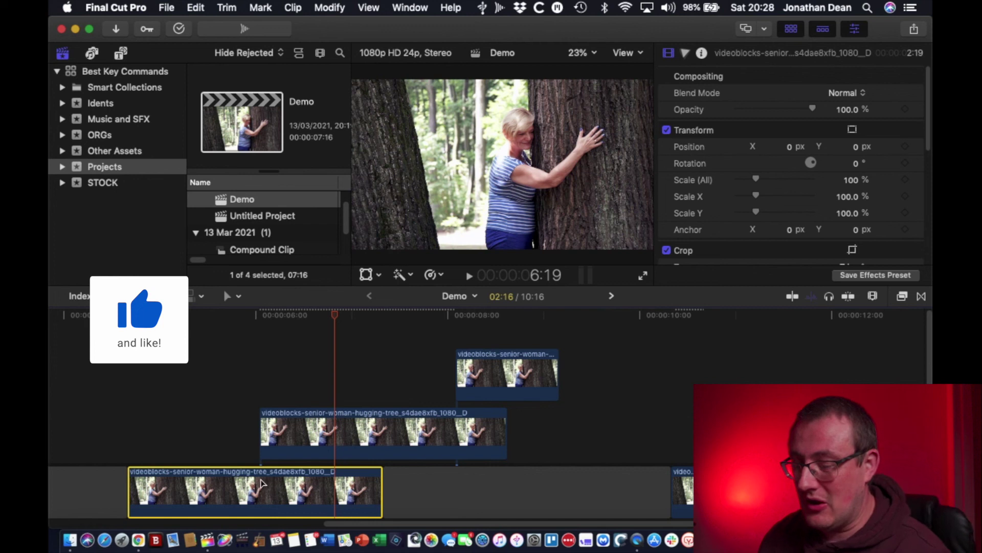
{"action": "left_click_drag", "start_coordinate": [248, 479], "coordinate": [467, 490]}
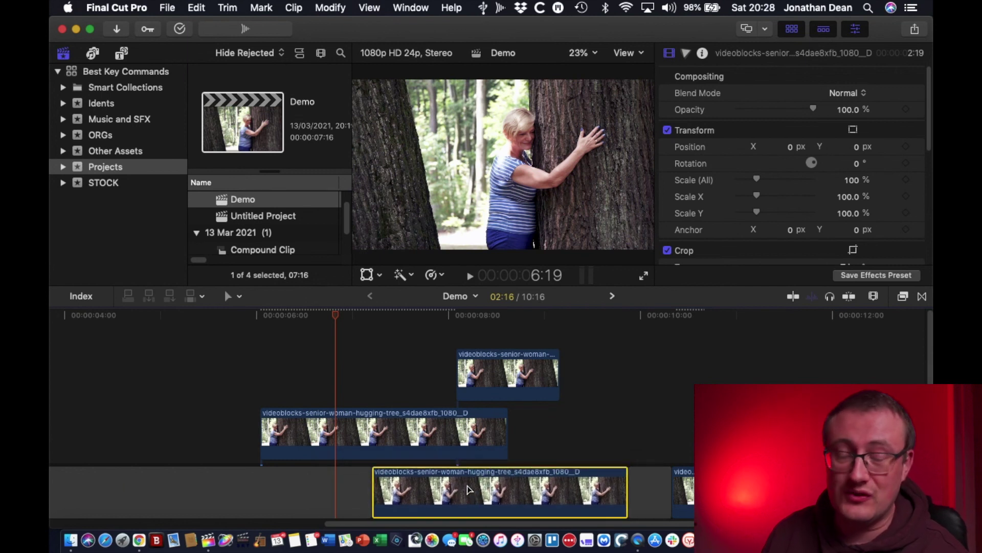